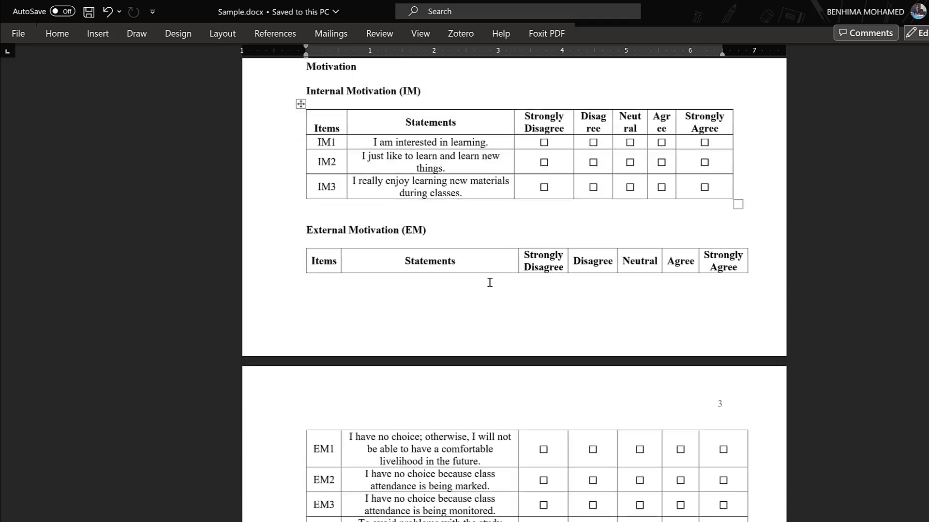
{"action": "scroll", "coordinate": [490, 282], "scroll_direction": "down", "scroll_amount": 20}
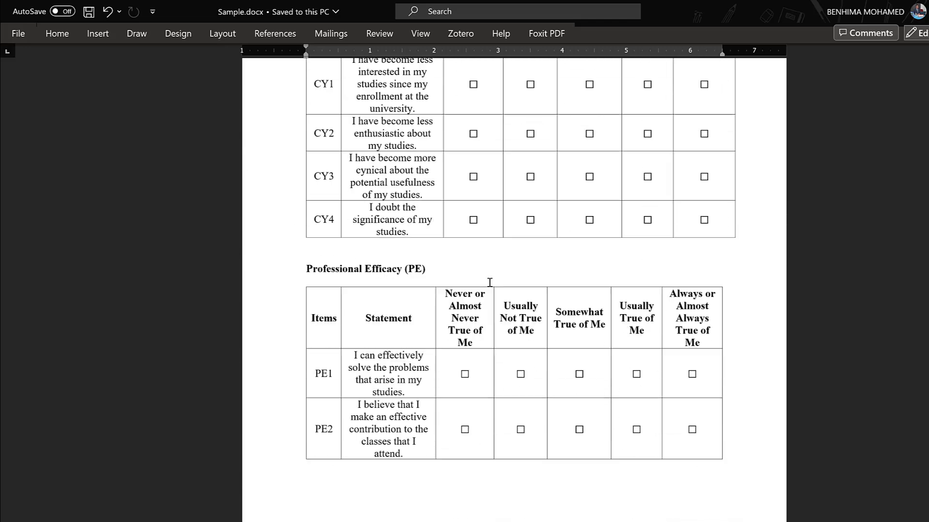
Step: Skim the whole sample study document, from the title and contents to the Appendix A survey tables
{"action": "scroll", "coordinate": [490, 282], "scroll_direction": "up", "scroll_amount": 20}
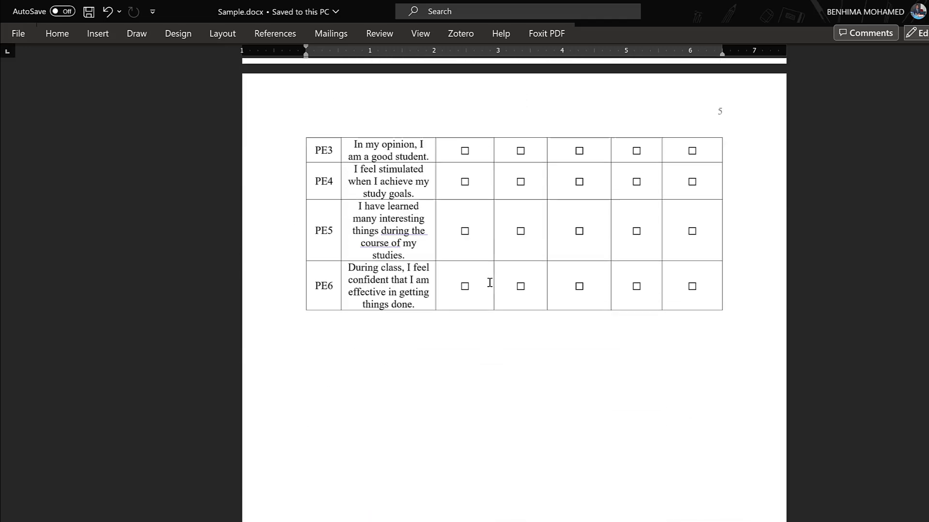
{"action": "scroll", "coordinate": [489, 283], "scroll_direction": "up", "scroll_amount": 20}
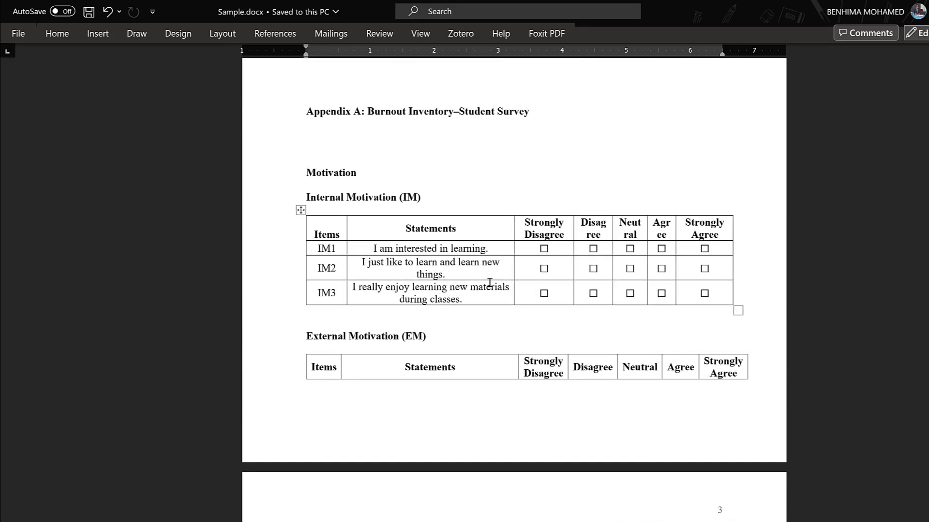
{"action": "scroll", "coordinate": [490, 282], "scroll_direction": "up", "scroll_amount": 20}
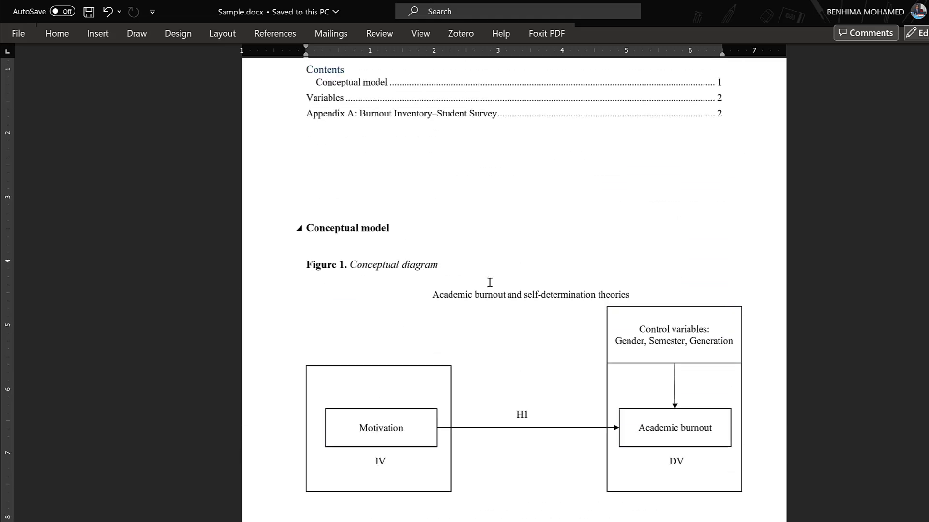
{"action": "scroll", "coordinate": [489, 283], "scroll_direction": "up", "scroll_amount": 5}
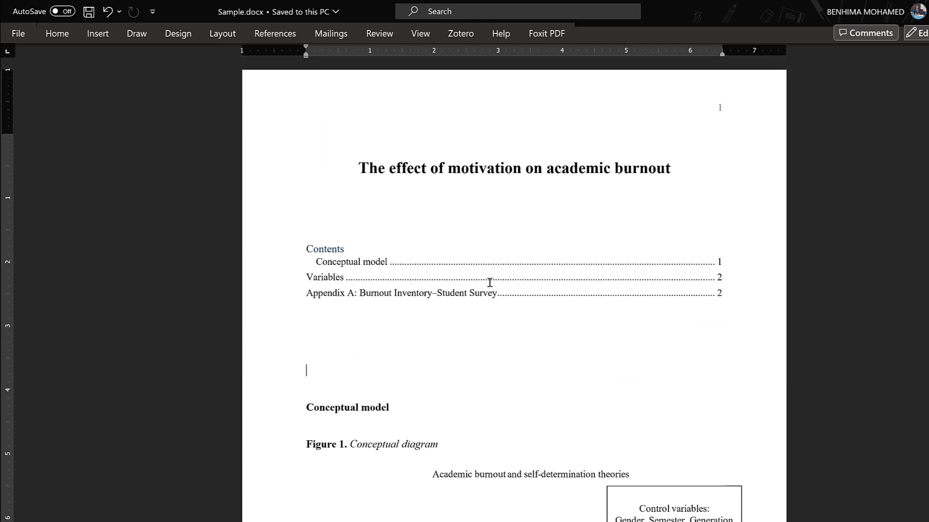
{"action": "scroll", "coordinate": [490, 282], "scroll_direction": "down", "scroll_amount": 5}
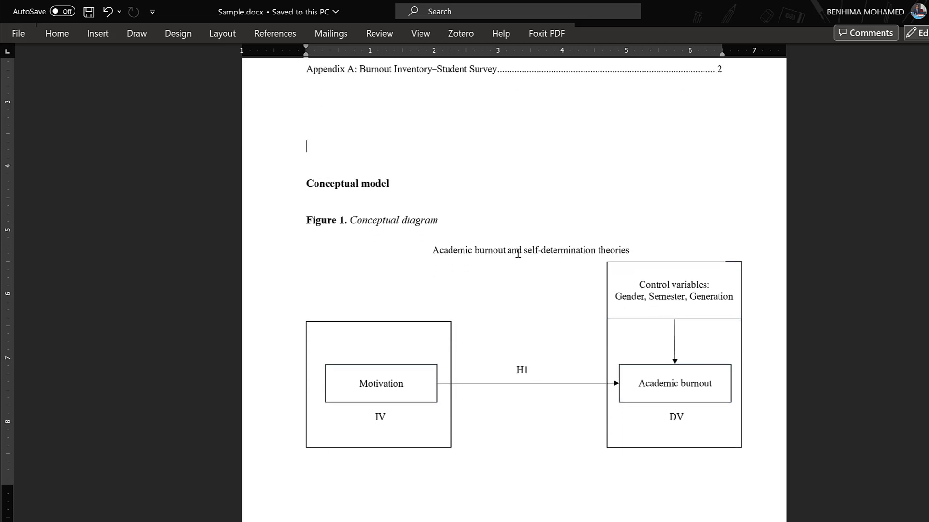
{"action": "scroll", "coordinate": [485, 371], "scroll_direction": "down", "scroll_amount": 8}
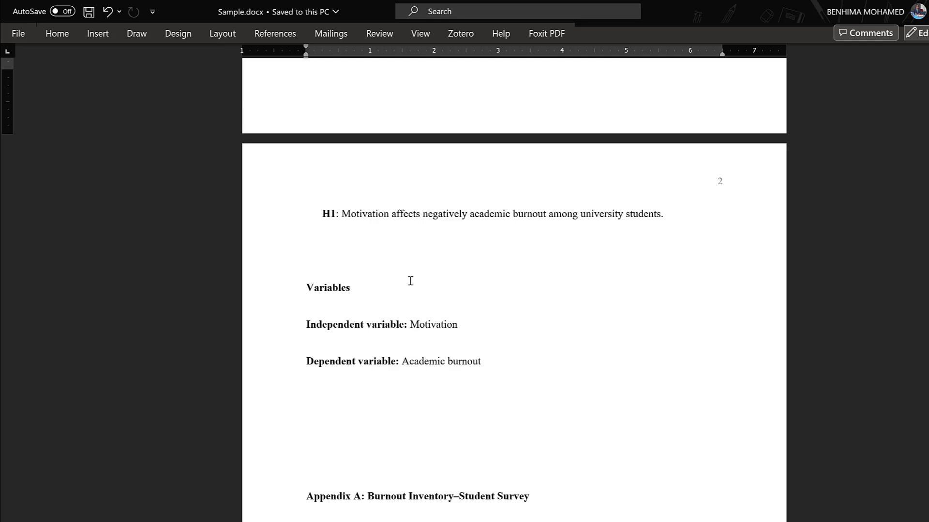
{"action": "scroll", "coordinate": [410, 281], "scroll_direction": "down", "scroll_amount": 2}
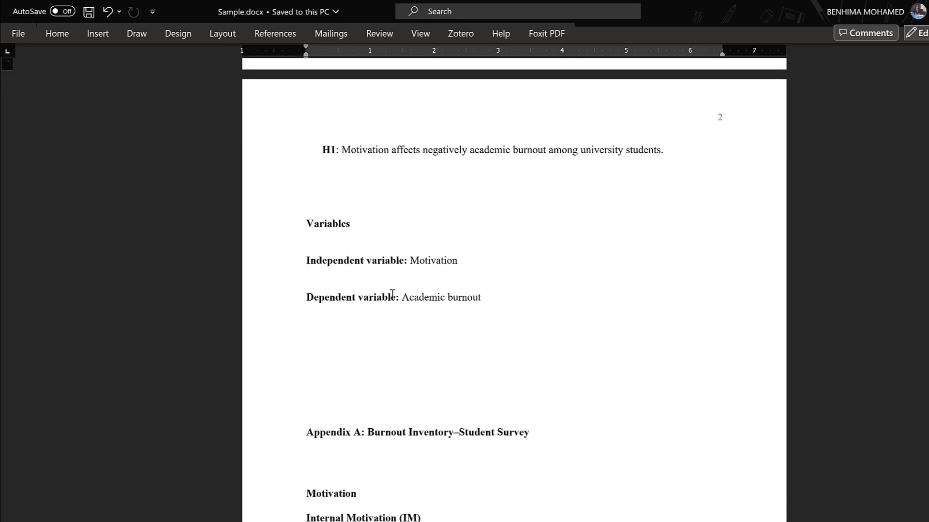
{"action": "scroll", "coordinate": [392, 293], "scroll_direction": "down", "scroll_amount": 7}
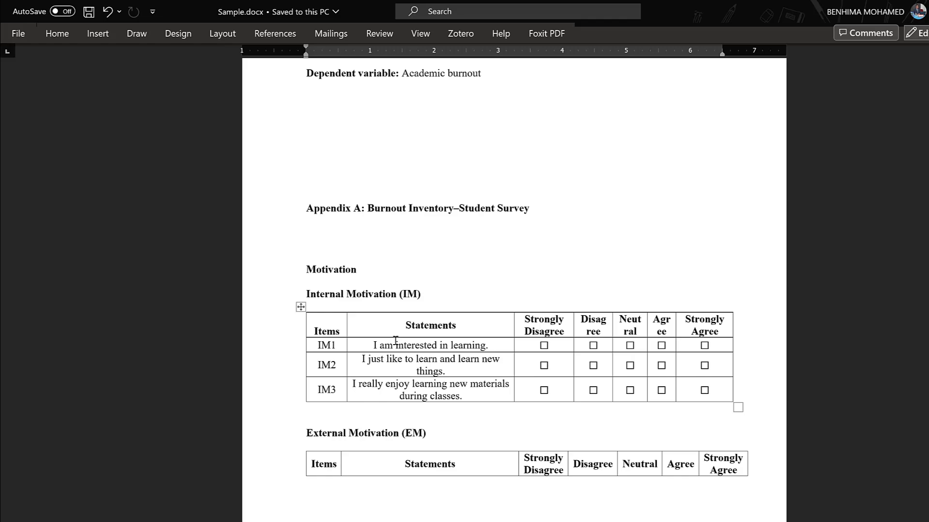
{"action": "scroll", "coordinate": [395, 341], "scroll_direction": "down", "scroll_amount": 17}
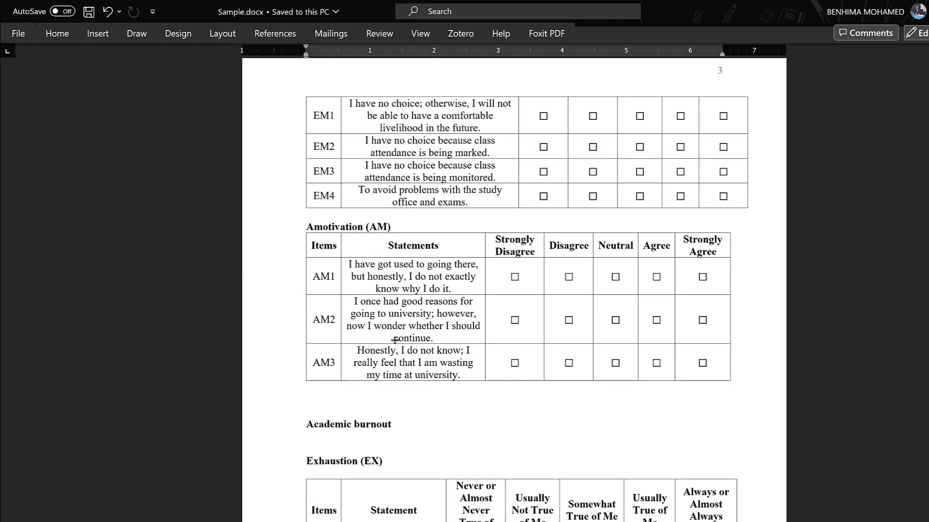
{"action": "scroll", "coordinate": [395, 340], "scroll_direction": "up", "scroll_amount": 12}
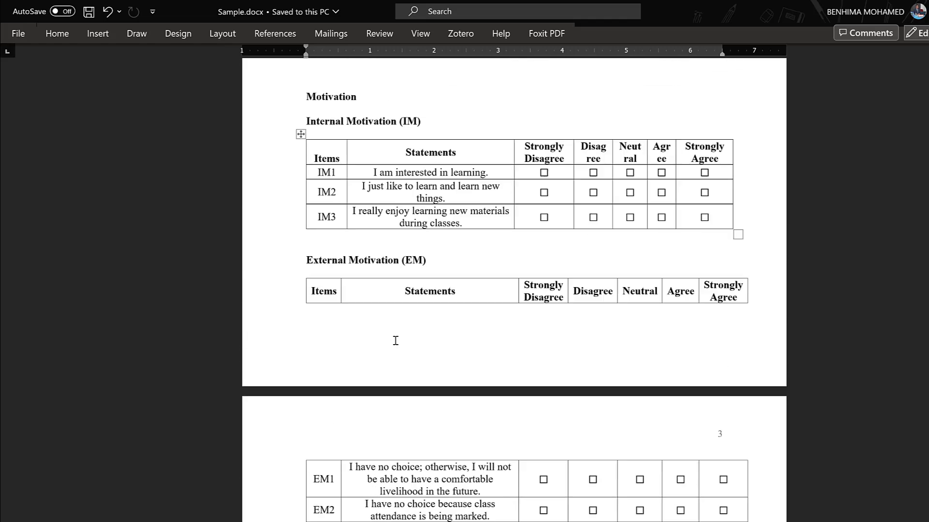
{"action": "scroll", "coordinate": [395, 340], "scroll_direction": "up", "scroll_amount": 20}
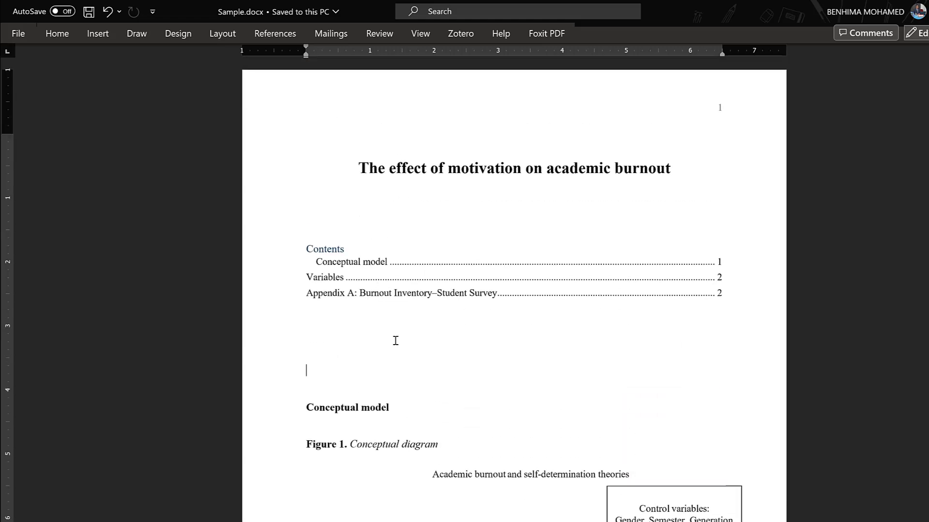
Step: Examine the study's title, the conceptual diagram in Figure 1 and the wording of hypothesis H1
{"action": "scroll", "coordinate": [332, 213], "scroll_direction": "down", "scroll_amount": 7}
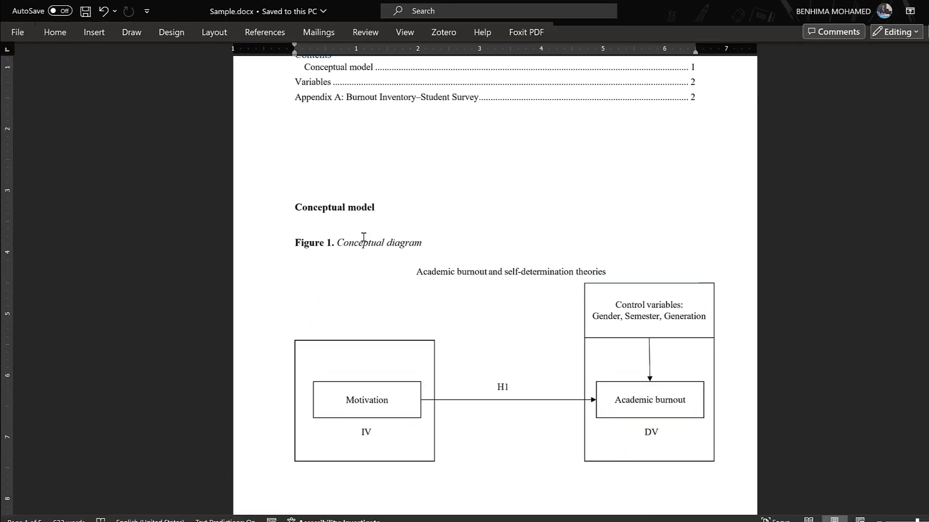
{"action": "scroll", "coordinate": [363, 236], "scroll_direction": "up", "scroll_amount": 6}
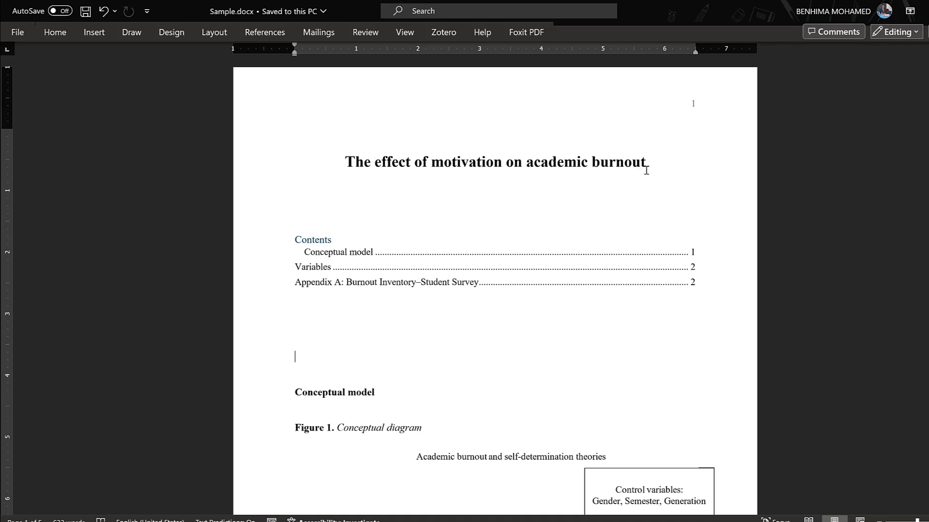
{"action": "scroll", "coordinate": [321, 238], "scroll_direction": "down", "scroll_amount": 6}
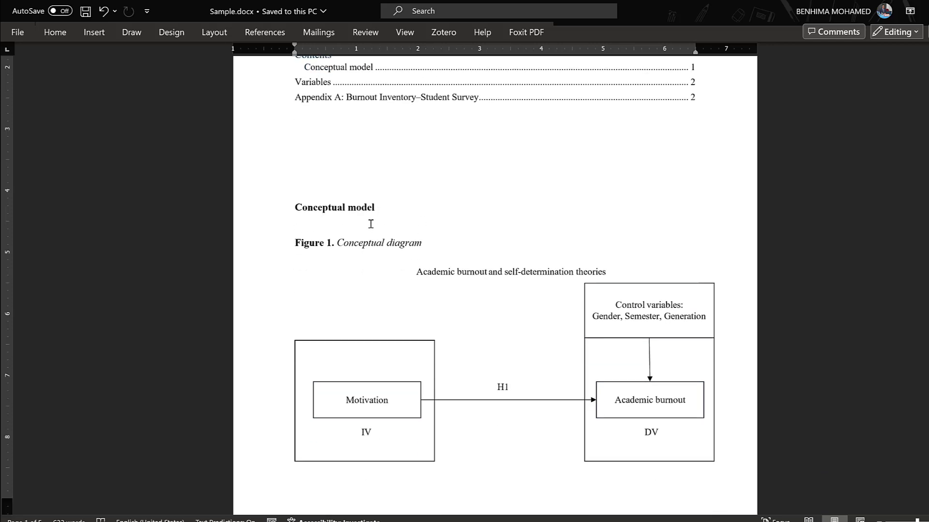
{"action": "scroll", "coordinate": [370, 224], "scroll_direction": "down", "scroll_amount": 9}
{"action": "scroll", "coordinate": [481, 195], "scroll_direction": "up", "scroll_amount": 3}
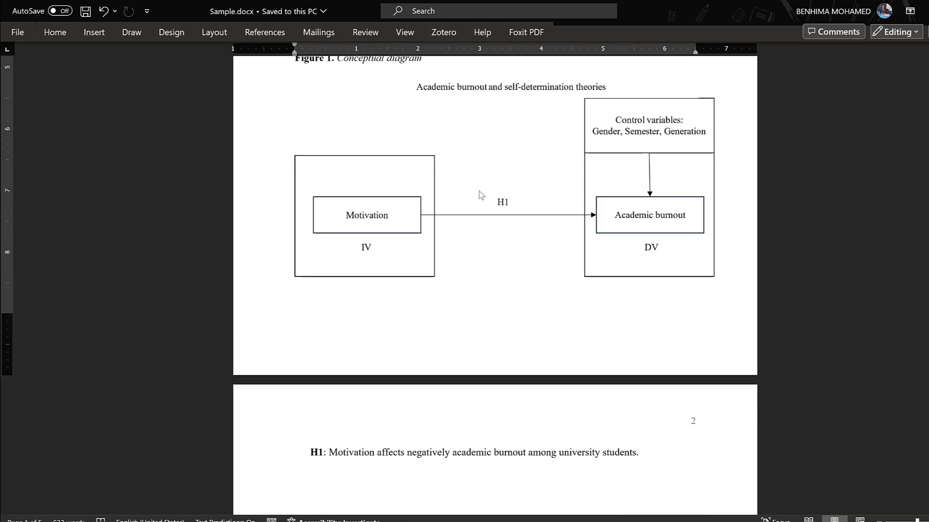
{"action": "scroll", "coordinate": [481, 195], "scroll_direction": "up", "scroll_amount": 1}
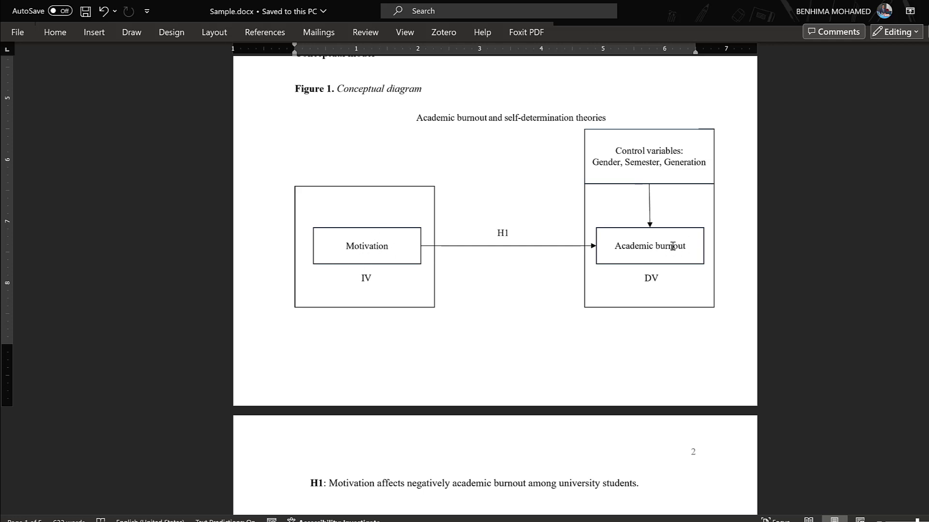
{"action": "scroll", "coordinate": [328, 292], "scroll_direction": "down", "scroll_amount": 1}
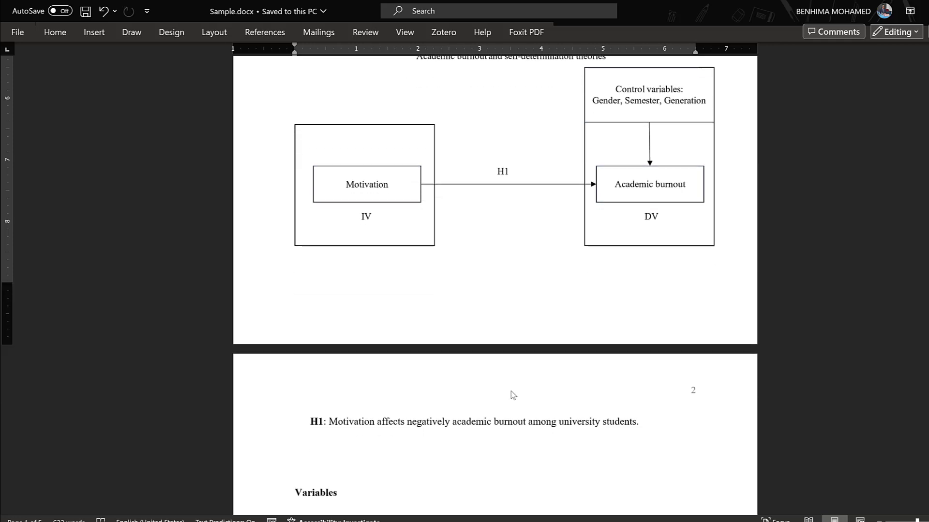
{"action": "left_click_drag", "start_coordinate": [365, 422], "coordinate": [447, 424]}
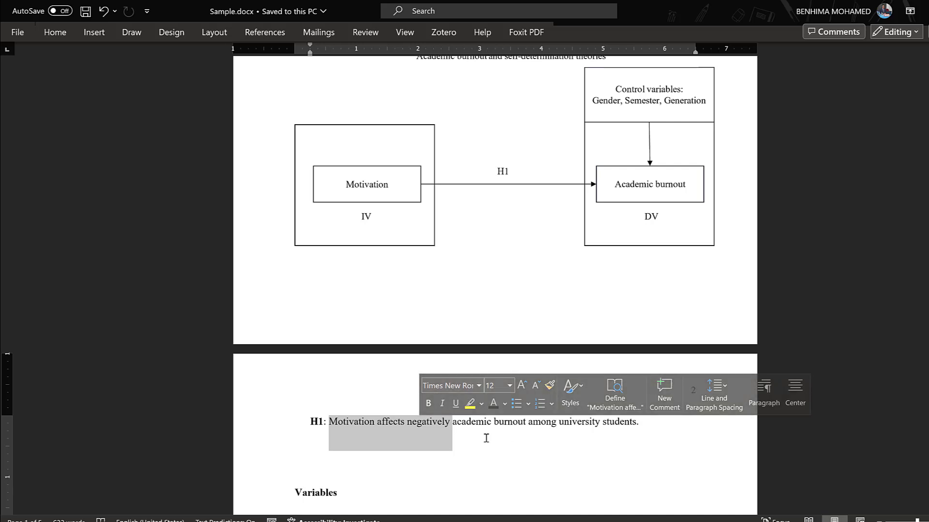
{"action": "left_click", "coordinate": [461, 436]}
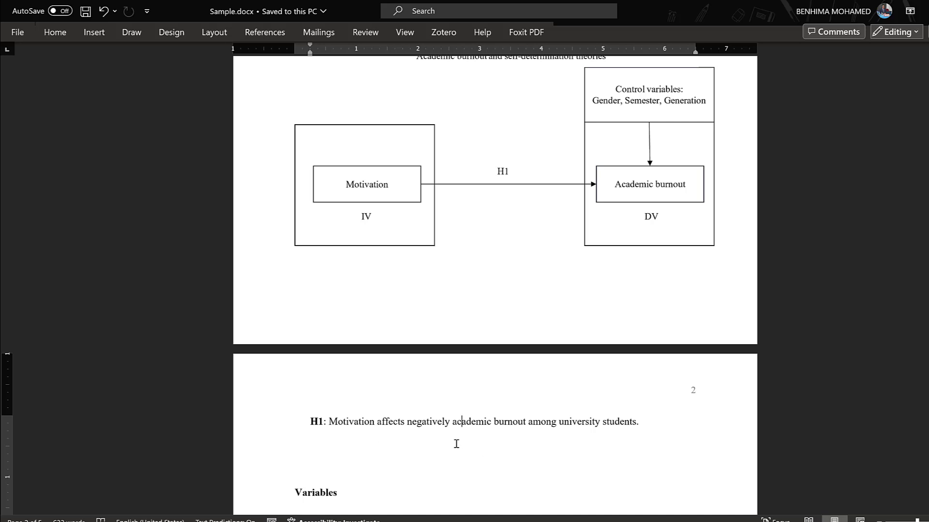
Step: Review the independent and dependent variables and the Internal Motivation items with their response scale in Appendix A
{"action": "scroll", "coordinate": [456, 444], "scroll_direction": "down", "scroll_amount": 5}
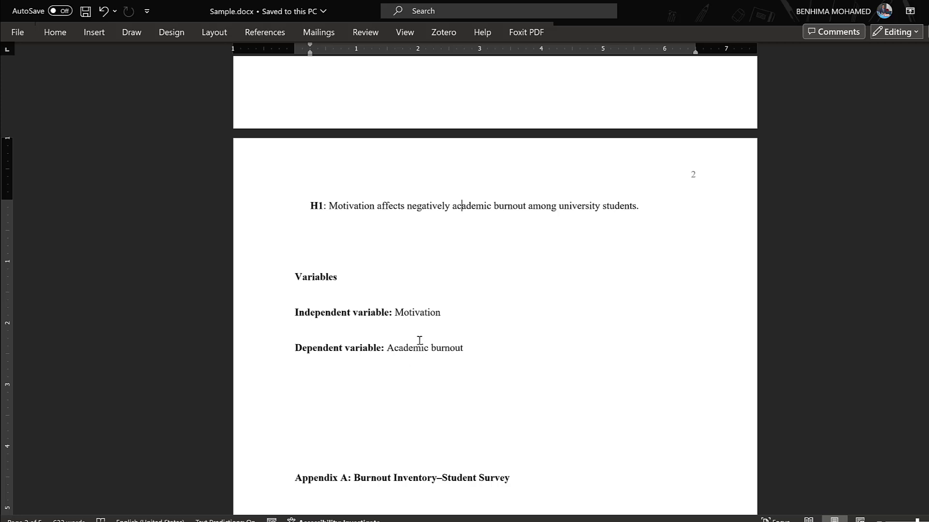
{"action": "scroll", "coordinate": [454, 363], "scroll_direction": "down", "scroll_amount": 5}
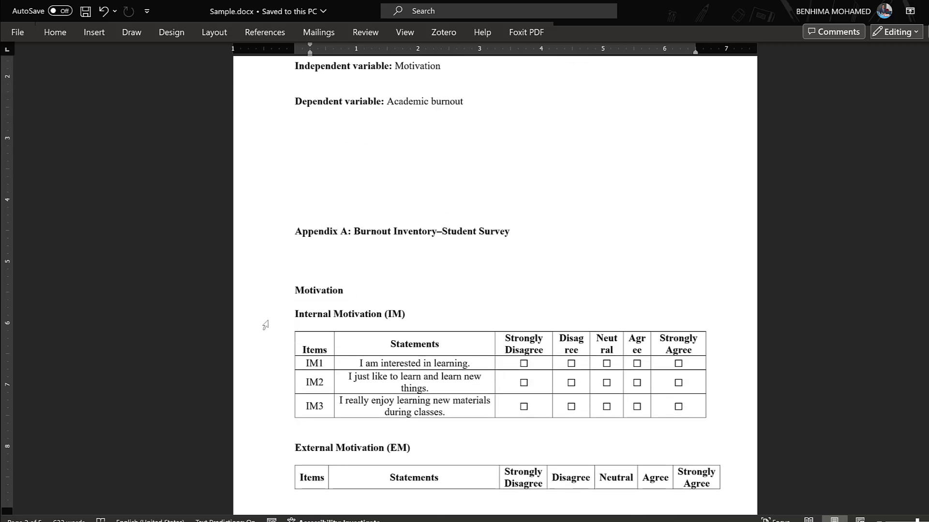
{"action": "scroll", "coordinate": [445, 202], "scroll_direction": "up", "scroll_amount": 2}
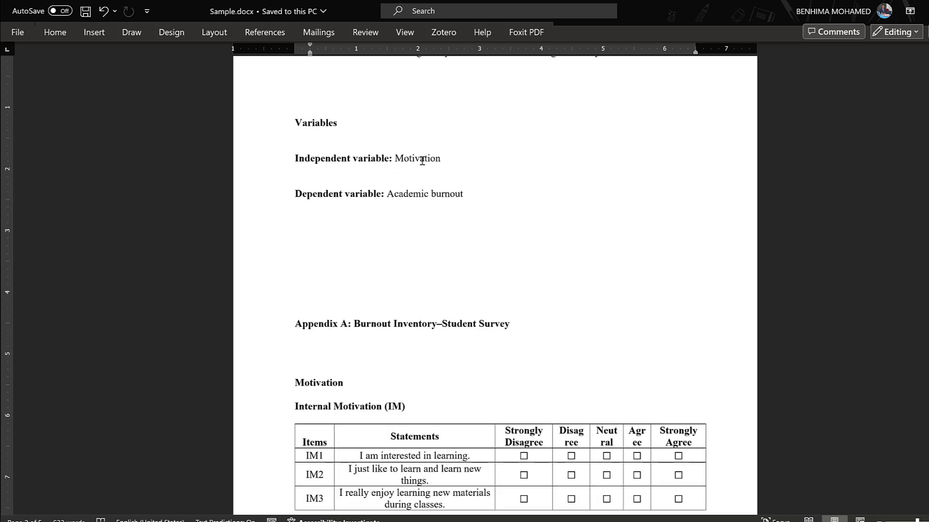
{"action": "scroll", "coordinate": [417, 255], "scroll_direction": "down", "scroll_amount": 4}
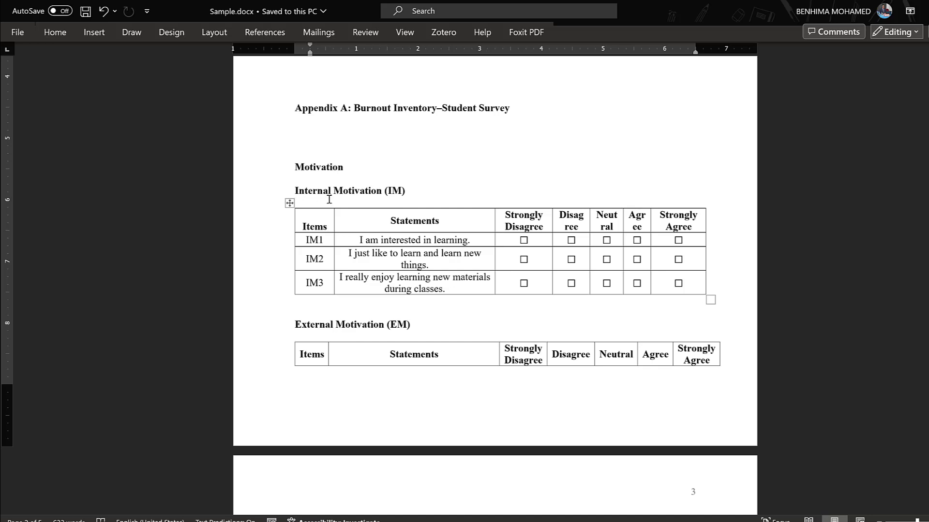
{"action": "scroll", "coordinate": [347, 363], "scroll_direction": "down", "scroll_amount": 1}
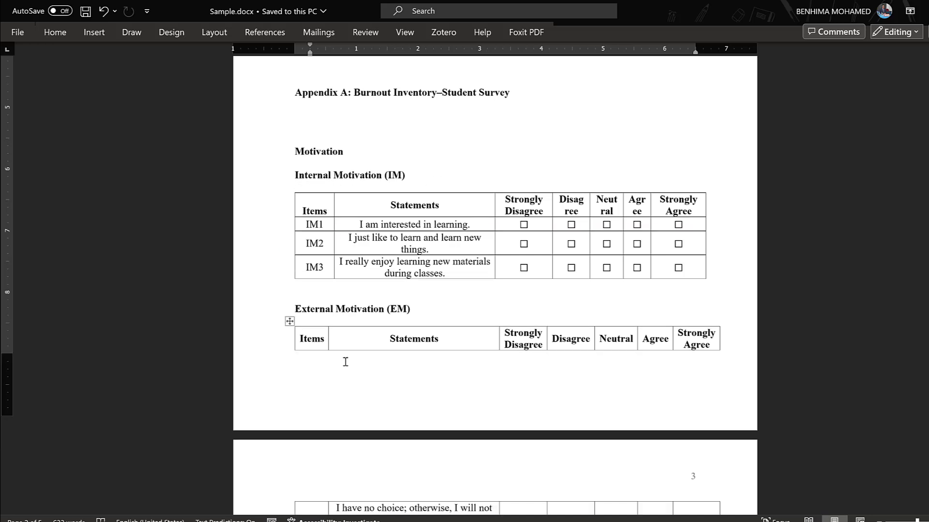
{"action": "scroll", "coordinate": [364, 271], "scroll_direction": "up", "scroll_amount": 1}
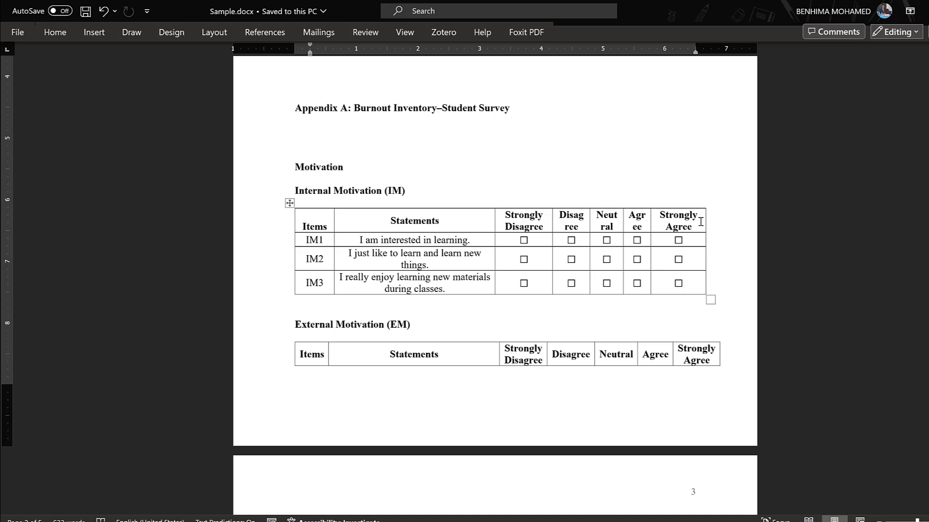
Step: Review the External Motivation and Amotivation items in Appendix A alongside the Internal Motivation items and their agreement scale
{"action": "scroll", "coordinate": [427, 294], "scroll_direction": "down", "scroll_amount": 3}
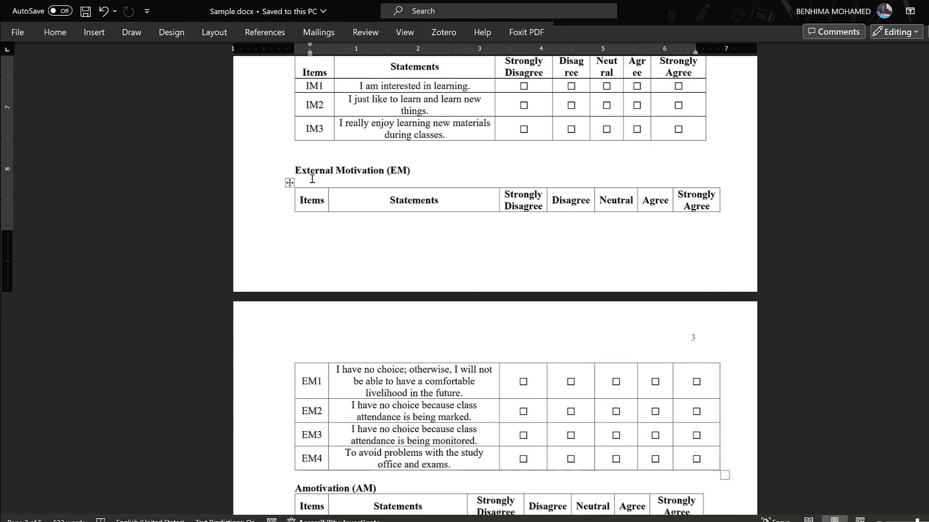
{"action": "scroll", "coordinate": [410, 242], "scroll_direction": "down", "scroll_amount": 2}
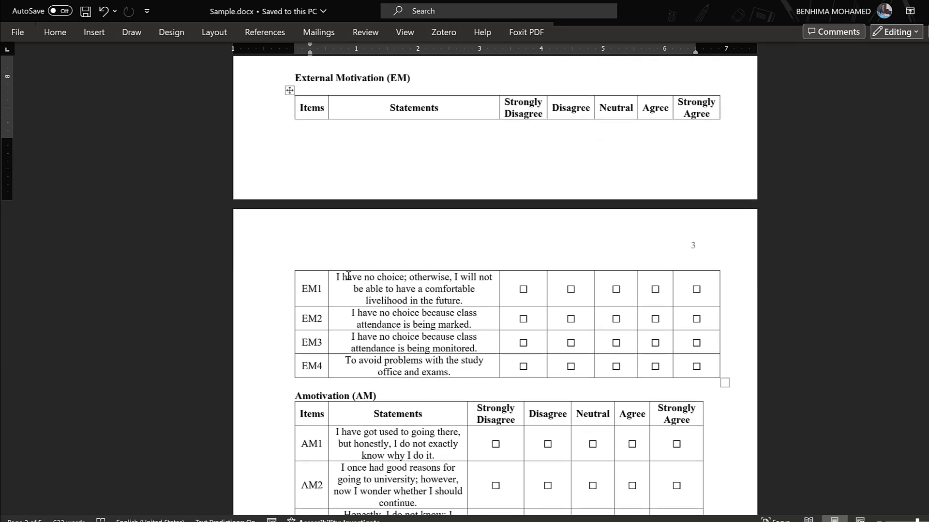
{"action": "scroll", "coordinate": [646, 252], "scroll_direction": "down", "scroll_amount": 2}
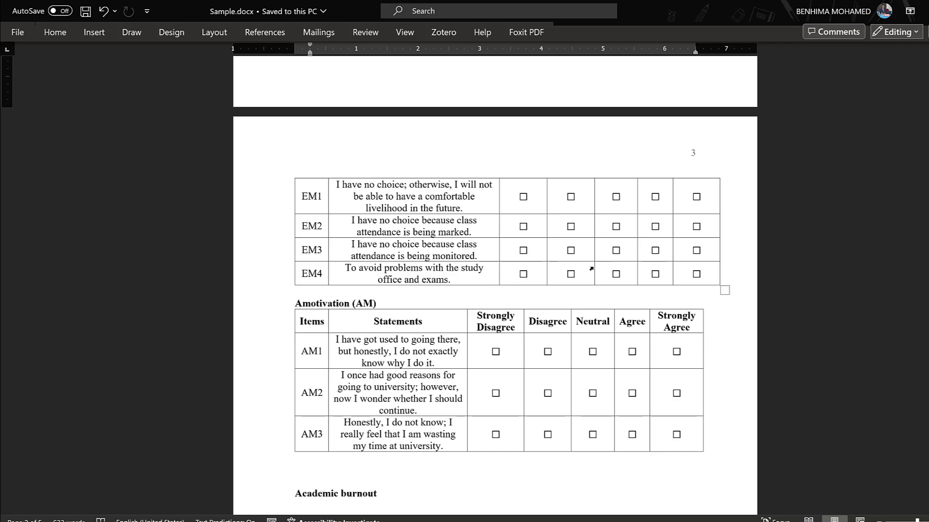
{"action": "scroll", "coordinate": [621, 250], "scroll_direction": "down", "scroll_amount": 3}
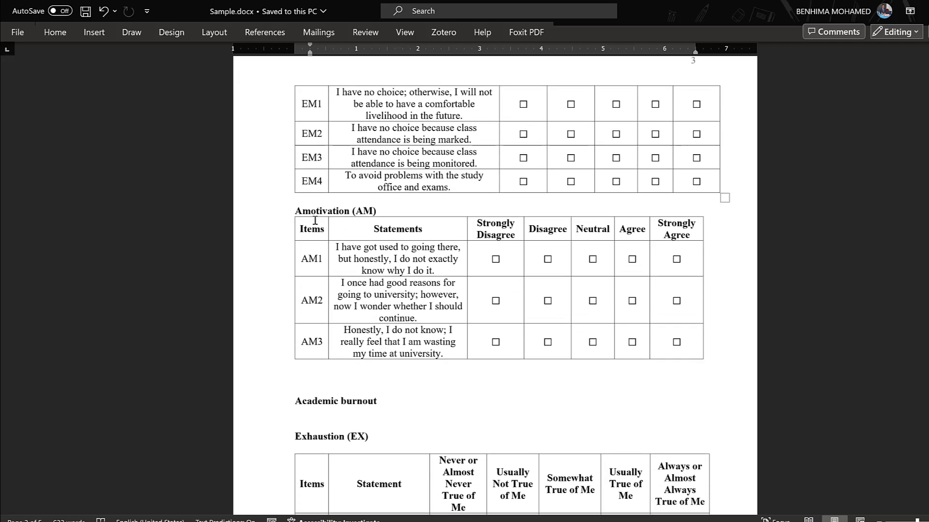
{"action": "scroll", "coordinate": [489, 250], "scroll_direction": "up", "scroll_amount": 15}
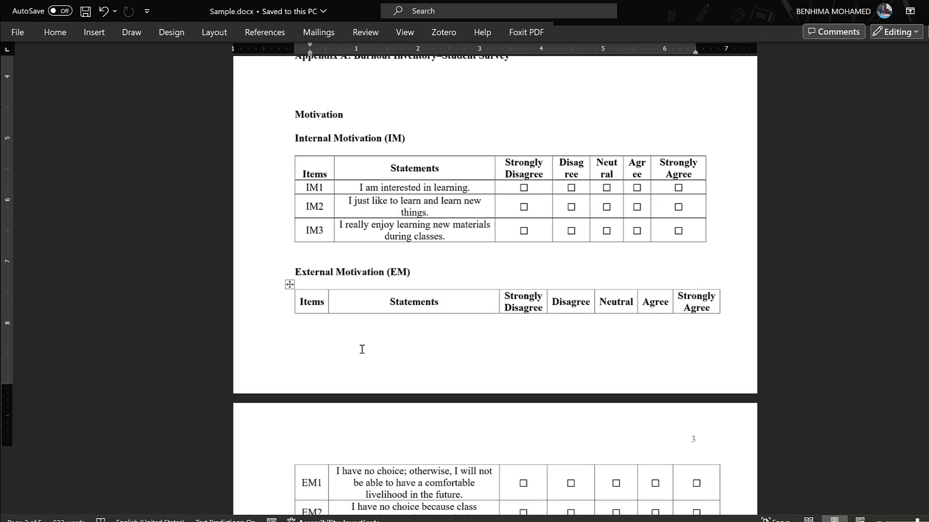
{"action": "scroll", "coordinate": [353, 246], "scroll_direction": "down", "scroll_amount": 9}
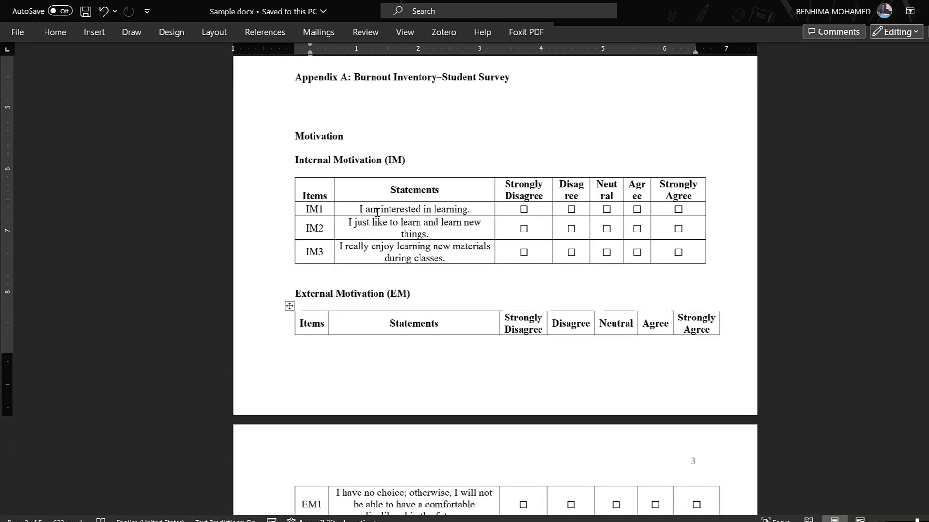
{"action": "scroll", "coordinate": [383, 222], "scroll_direction": "down", "scroll_amount": 11}
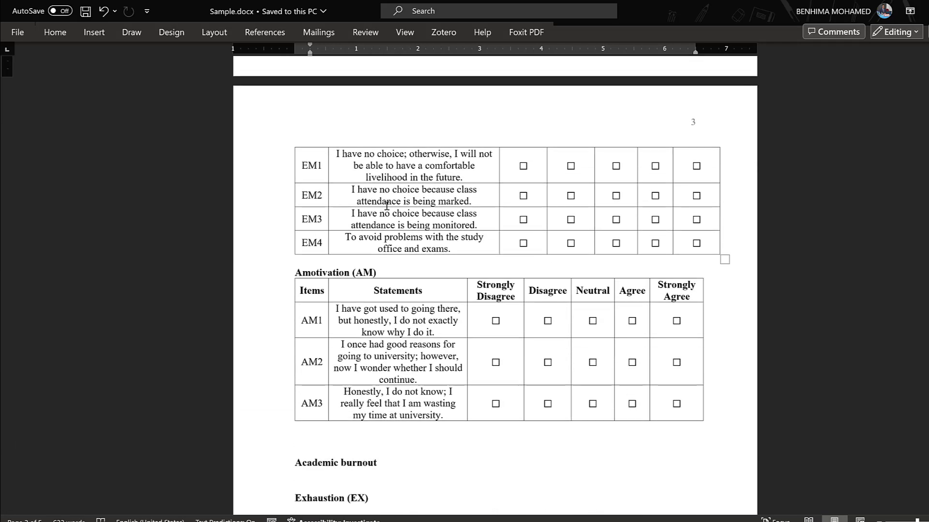
Step: Review the academic burnout survey tables for Exhaustion, Cynicism and Professional Efficacy, including their items and response scale
{"action": "scroll", "coordinate": [381, 245], "scroll_direction": "down", "scroll_amount": 3}
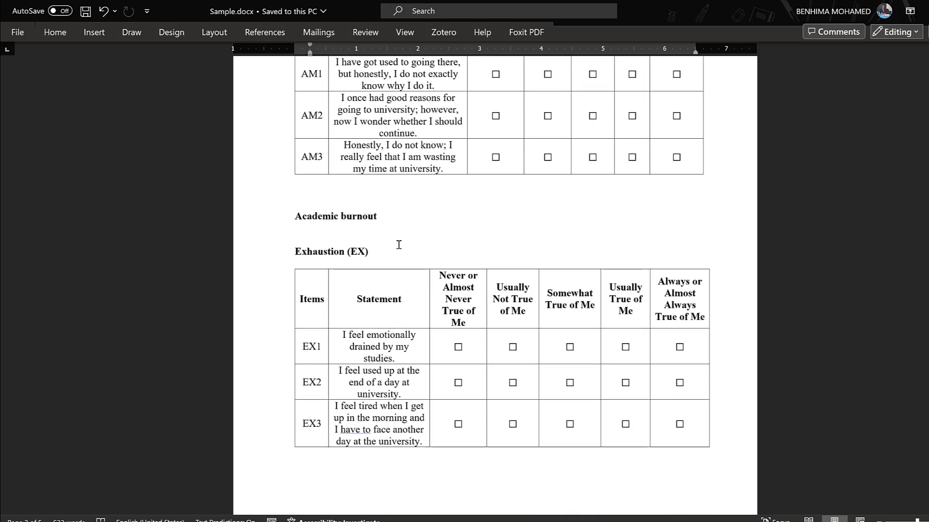
{"action": "scroll", "coordinate": [332, 286], "scroll_direction": "down", "scroll_amount": 4}
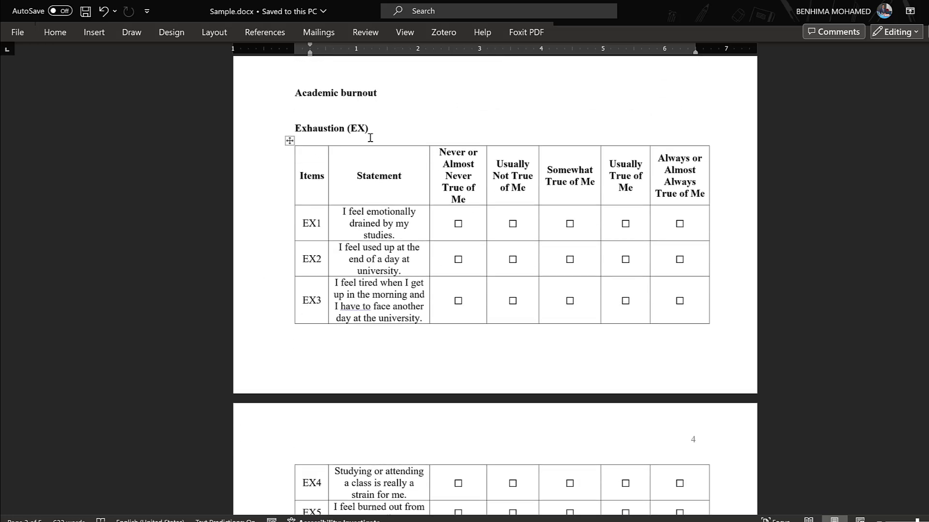
{"action": "scroll", "coordinate": [306, 134], "scroll_direction": "down", "scroll_amount": 10}
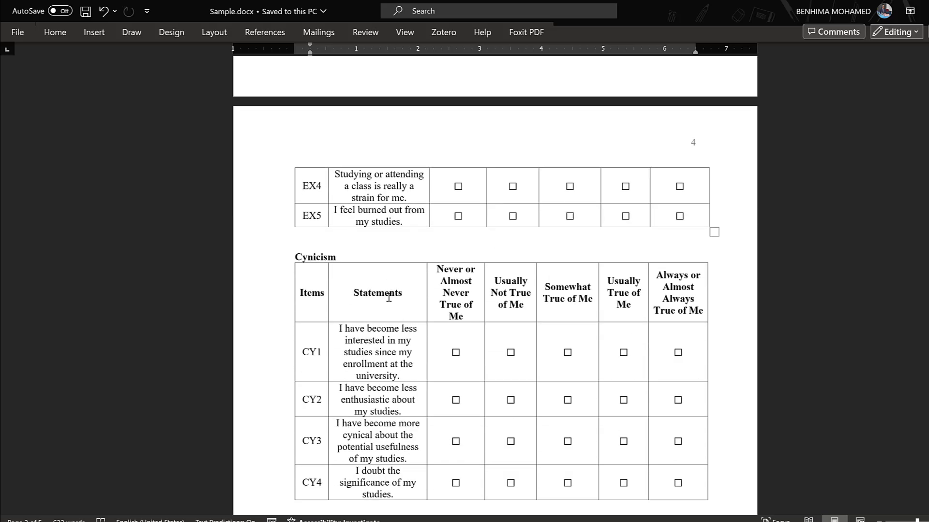
{"action": "scroll", "coordinate": [348, 249], "scroll_direction": "down", "scroll_amount": 4}
{"action": "scroll", "coordinate": [348, 253], "scroll_direction": "down", "scroll_amount": 6}
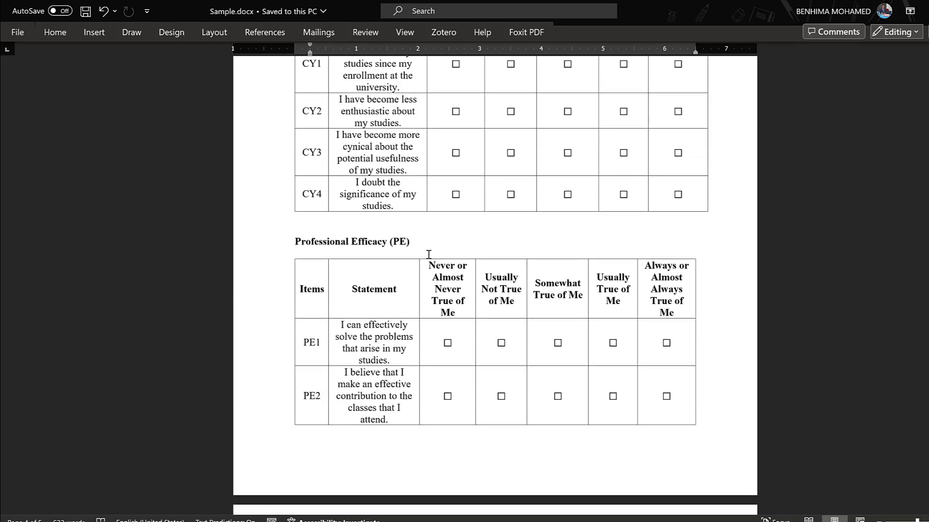
{"action": "scroll", "coordinate": [390, 256], "scroll_direction": "down", "scroll_amount": 11}
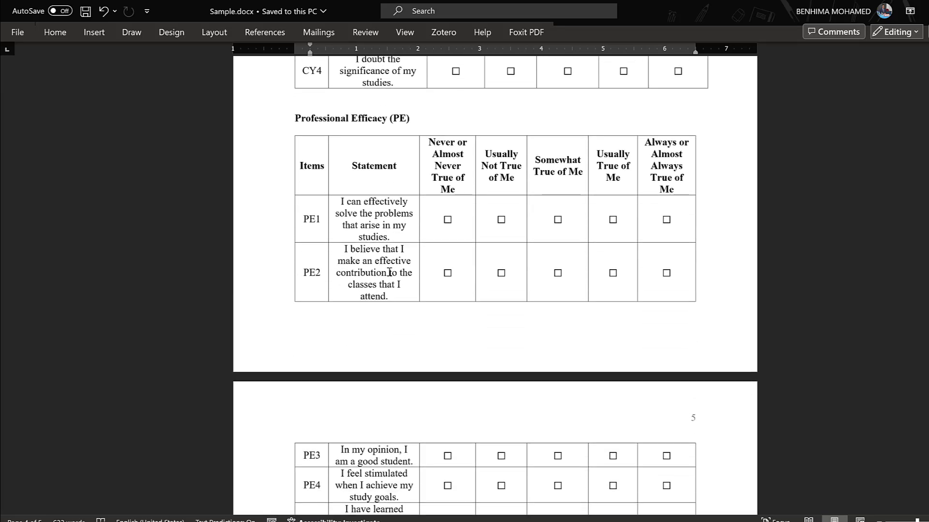
{"action": "scroll", "coordinate": [390, 273], "scroll_direction": "down", "scroll_amount": 3}
{"action": "scroll", "coordinate": [389, 272], "scroll_direction": "up", "scroll_amount": 12}
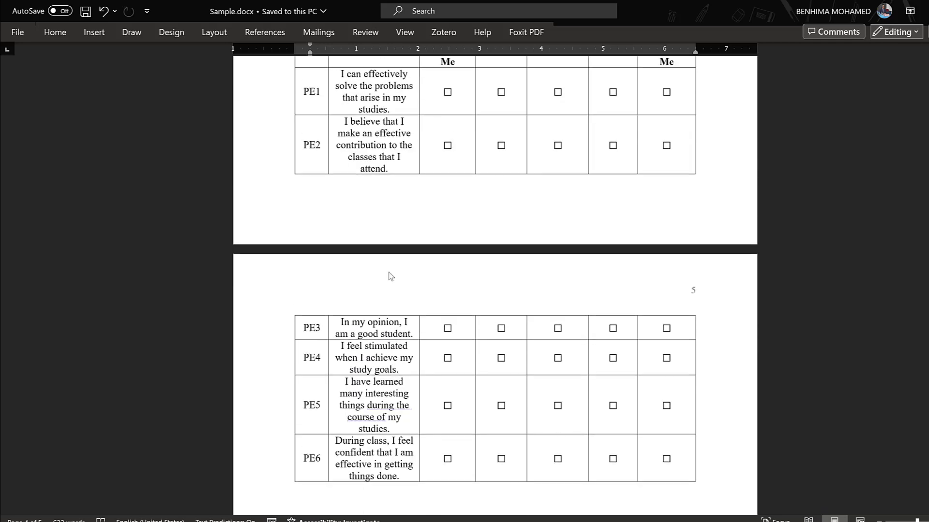
Step: Recheck the conceptual diagram with its control variables, hypothesis H1 and the motivation items in Appendix A
{"action": "scroll", "coordinate": [435, 327], "scroll_direction": "up", "scroll_amount": 20}
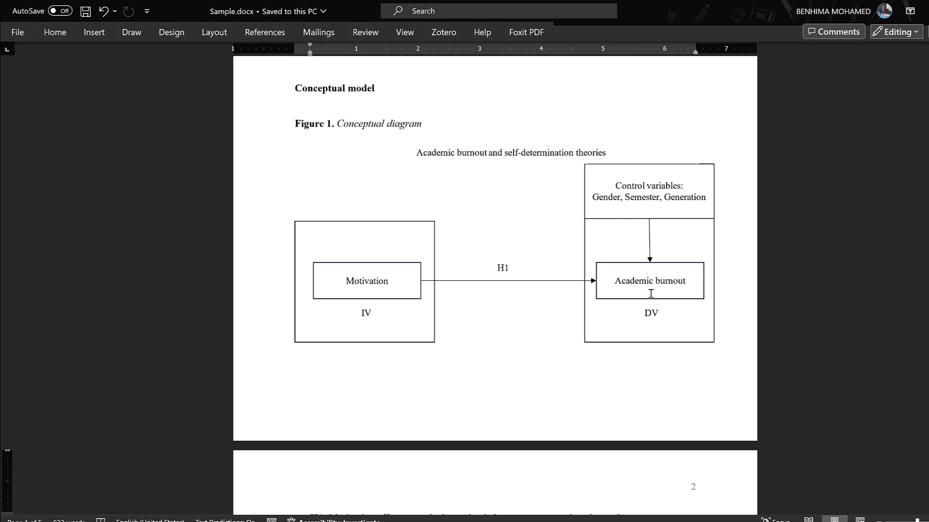
{"action": "scroll", "coordinate": [691, 300], "scroll_direction": "down", "scroll_amount": 10}
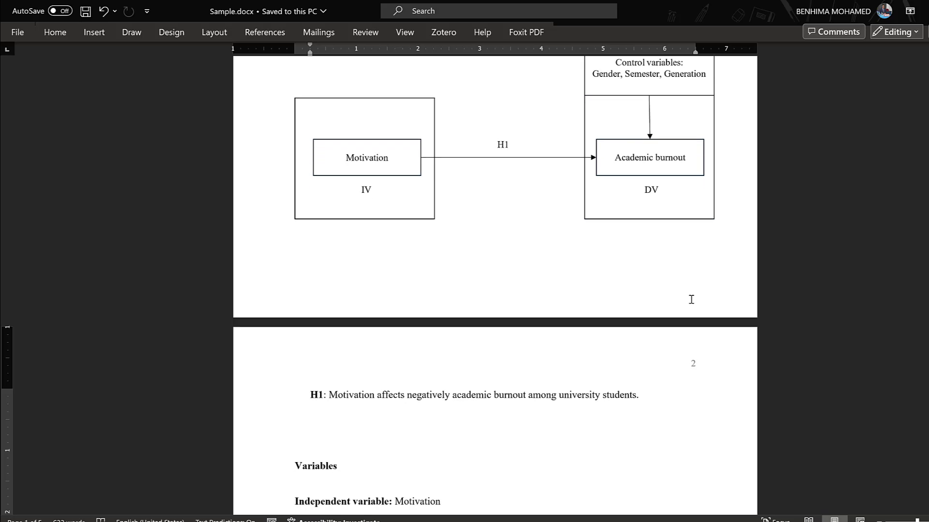
{"action": "scroll", "coordinate": [691, 300], "scroll_direction": "down", "scroll_amount": 3}
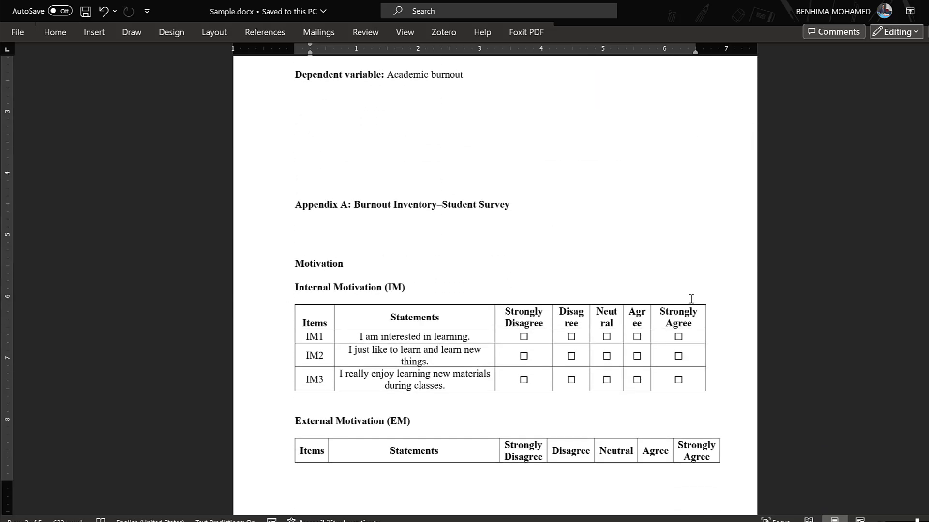
{"action": "scroll", "coordinate": [692, 238], "scroll_direction": "down", "scroll_amount": 3}
{"action": "scroll", "coordinate": [576, 316], "scroll_direction": "down", "scroll_amount": 2}
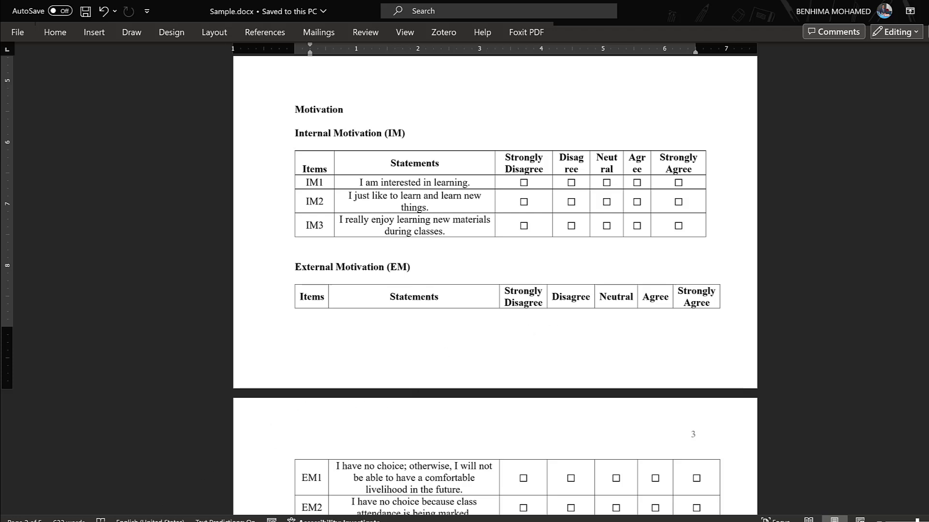
Step: Switch to File Explorer and open the SPSS coded survey data file from the Dec sample folder
{"action": "key", "text": "alt+Tab"}
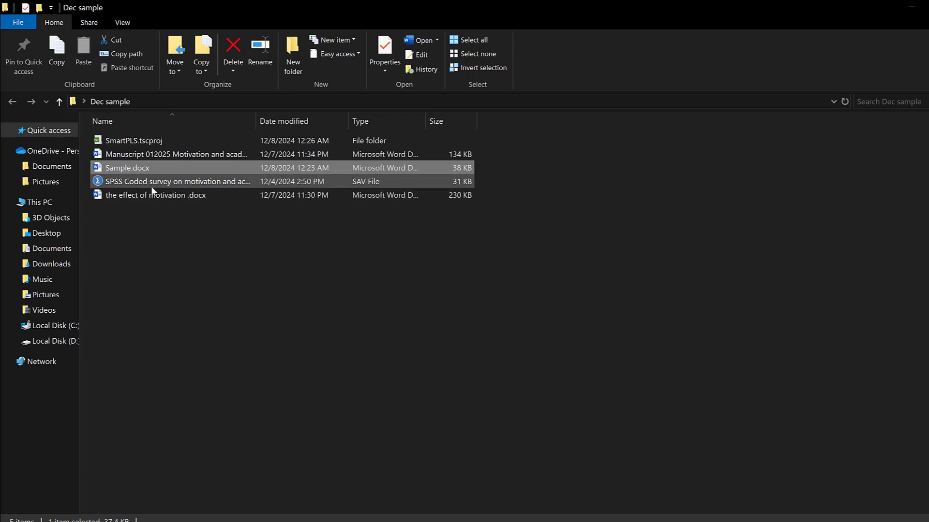
{"action": "double_click", "coordinate": [121, 182]}
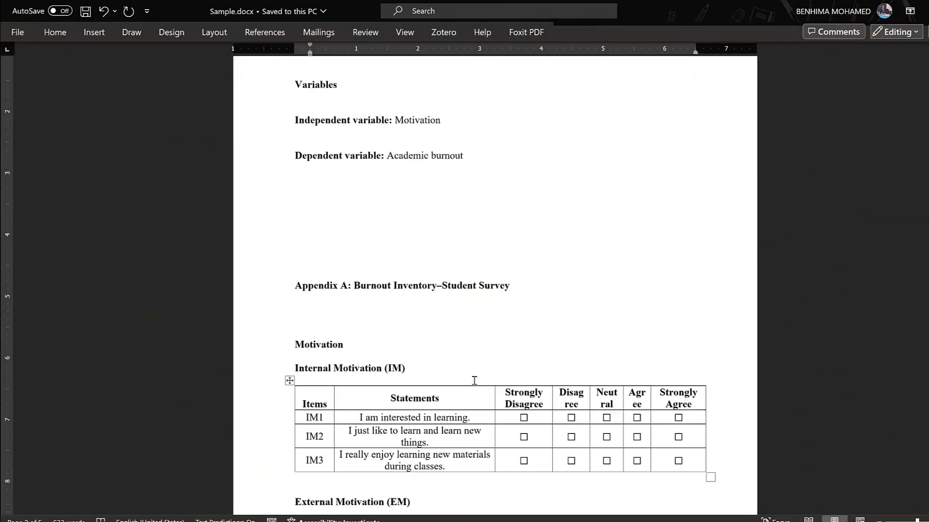
Step: Examine the Google Forms questionnaire from its title through the Gender, Semester and generation questions to the motivation agreement grid
{"action": "scroll", "coordinate": [474, 379], "scroll_direction": "down", "scroll_amount": 5}
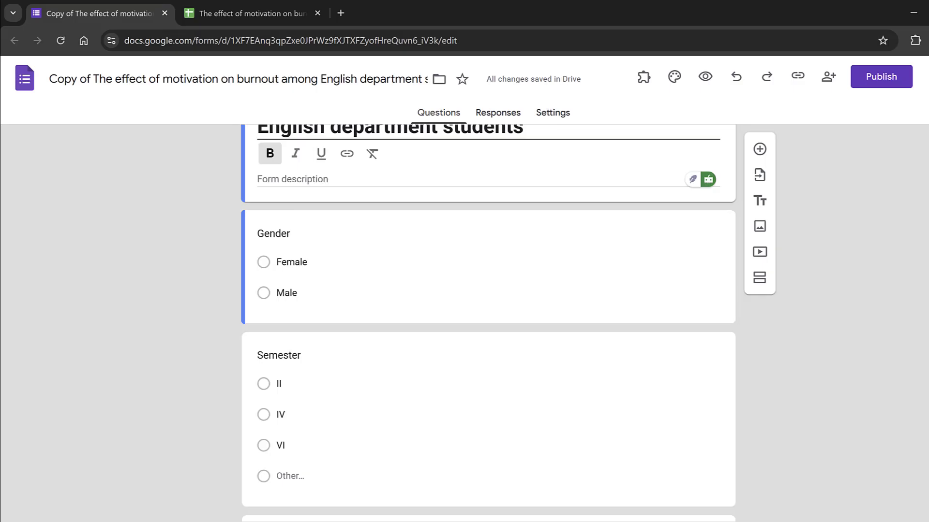
{"action": "scroll", "coordinate": [362, 235], "scroll_direction": "up", "scroll_amount": 2}
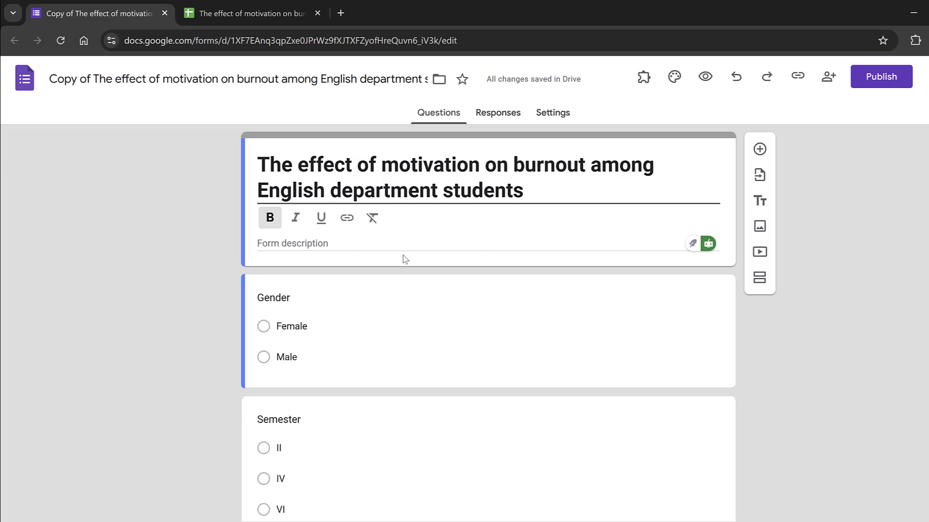
{"action": "scroll", "coordinate": [279, 295], "scroll_direction": "down", "scroll_amount": 2}
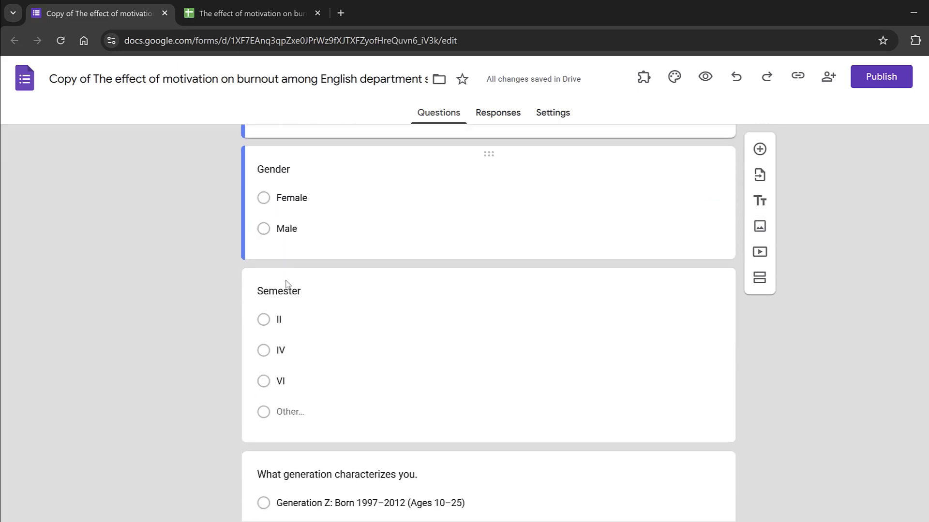
{"action": "scroll", "coordinate": [376, 406], "scroll_direction": "down", "scroll_amount": 2}
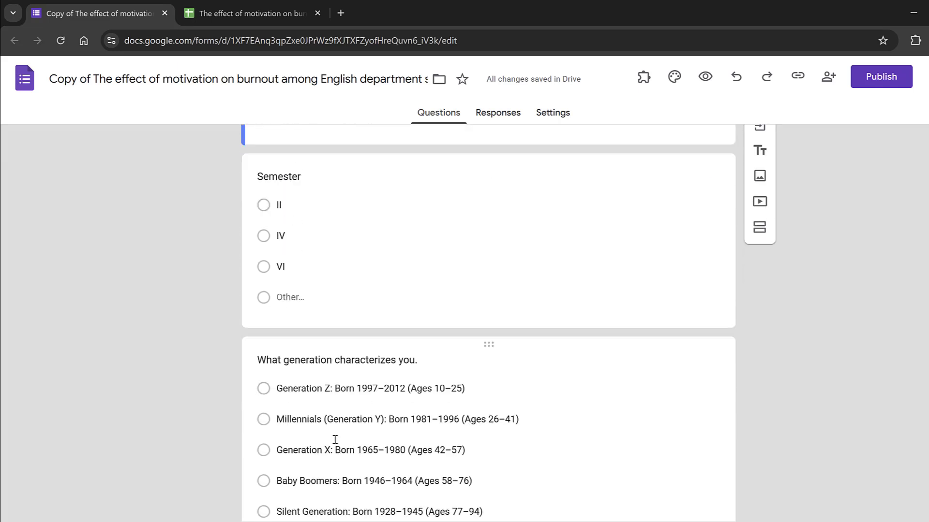
{"action": "scroll", "coordinate": [335, 439], "scroll_direction": "down", "scroll_amount": 3}
{"action": "scroll", "coordinate": [352, 295], "scroll_direction": "down", "scroll_amount": 5}
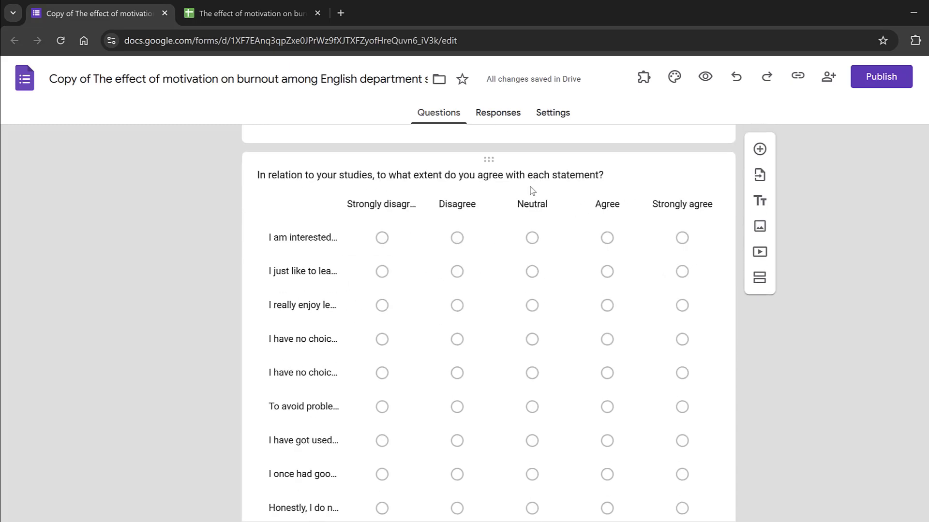
Step: Require a response in each row of the "In relation to your studies, to what extent do you agree with each statement?" grid
{"action": "left_click", "coordinate": [532, 190]}
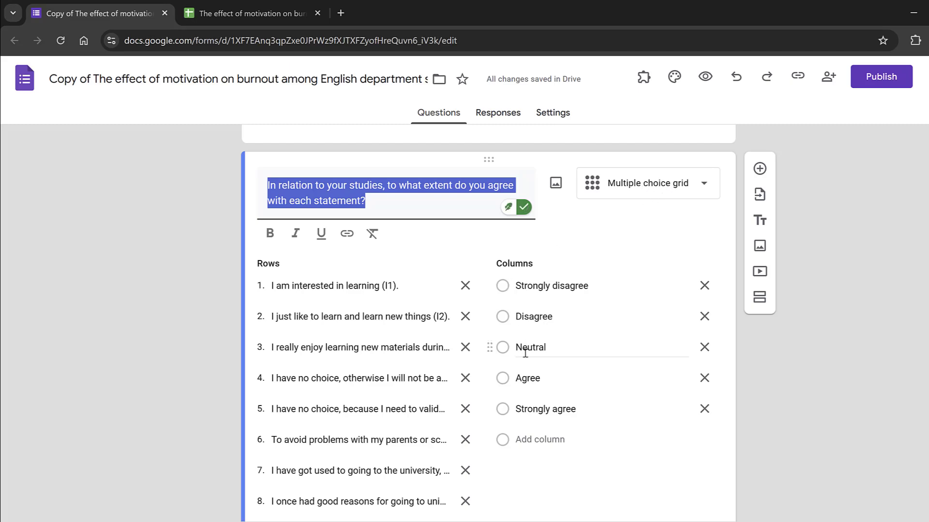
{"action": "scroll", "coordinate": [544, 342], "scroll_direction": "down", "scroll_amount": 3}
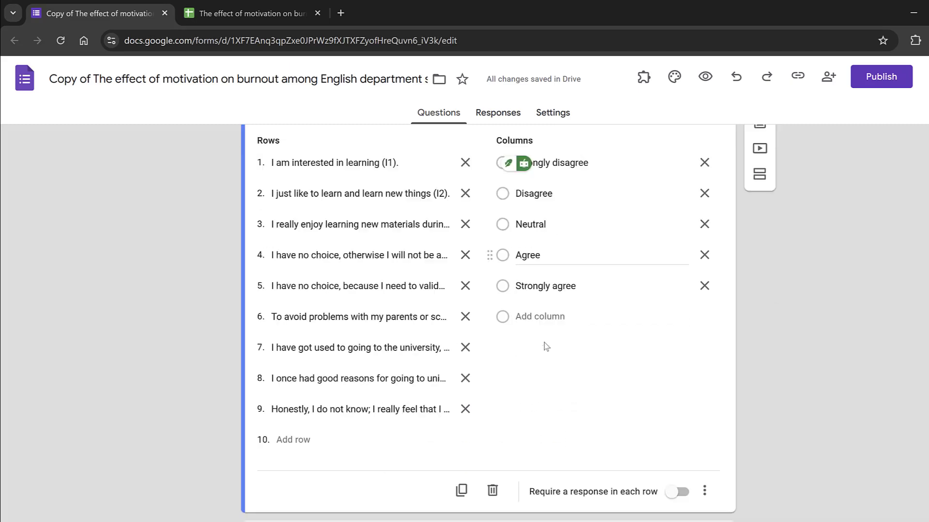
{"action": "scroll", "coordinate": [544, 343], "scroll_direction": "down", "scroll_amount": 6}
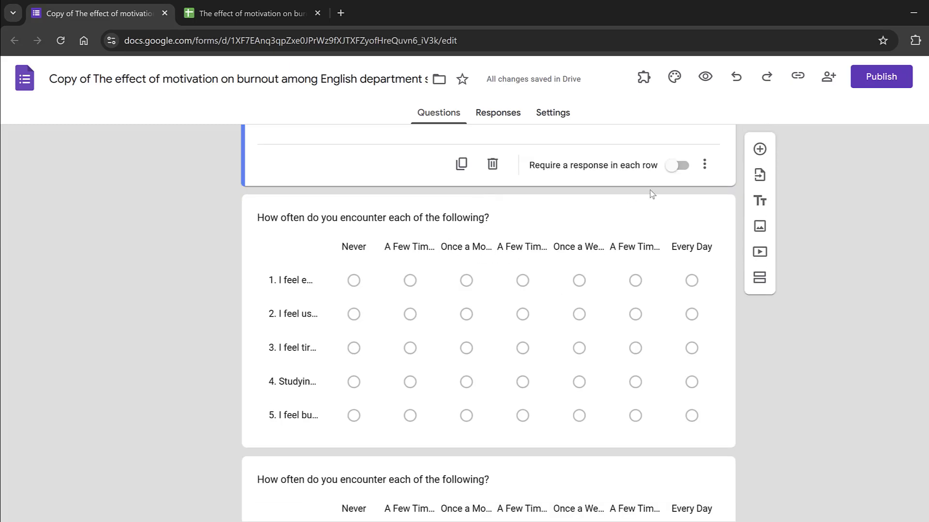
{"action": "left_click", "coordinate": [681, 166]}
Step: Check the remaining frequency grids and the further comments question, and publish the form
{"action": "scroll", "coordinate": [629, 203], "scroll_direction": "up", "scroll_amount": 6}
{"action": "scroll", "coordinate": [623, 216], "scroll_direction": "up", "scroll_amount": 5}
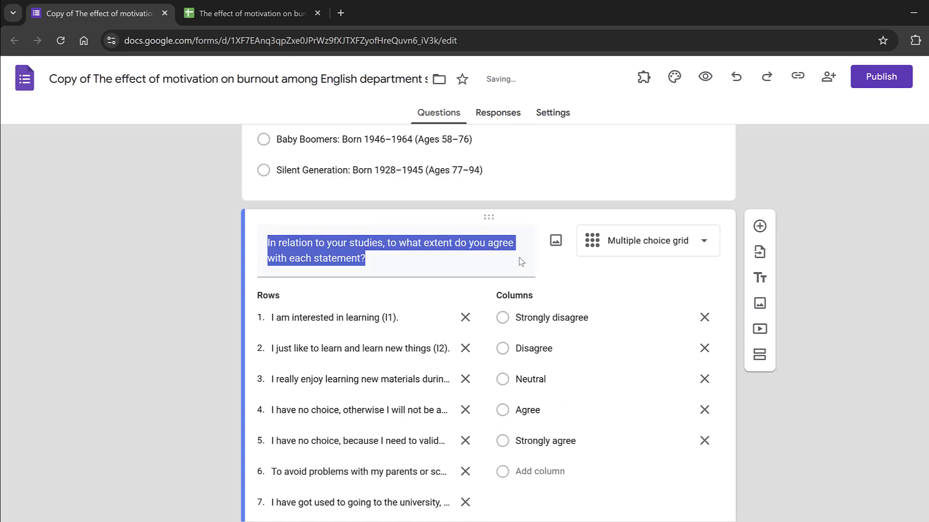
{"action": "scroll", "coordinate": [473, 306], "scroll_direction": "down", "scroll_amount": 10}
{"action": "scroll", "coordinate": [563, 300], "scroll_direction": "down", "scroll_amount": 10}
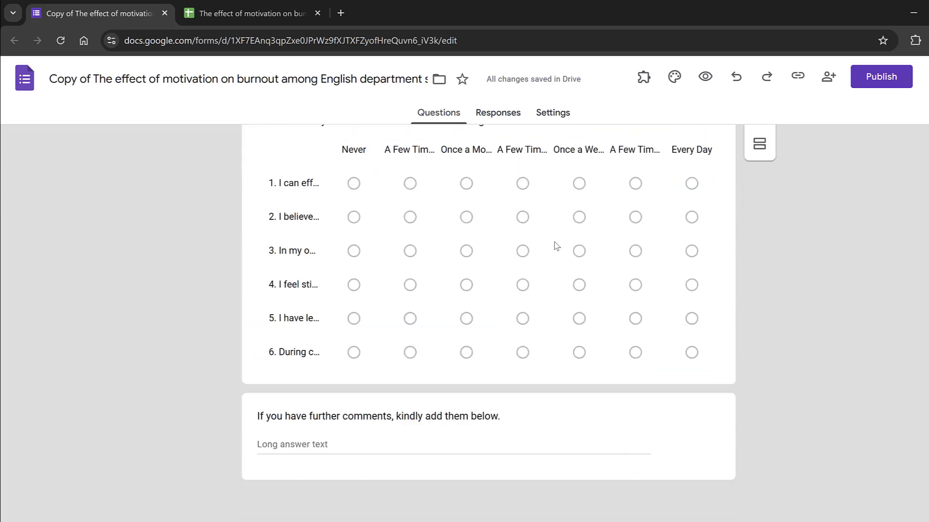
{"action": "scroll", "coordinate": [800, 202], "scroll_direction": "up", "scroll_amount": 15}
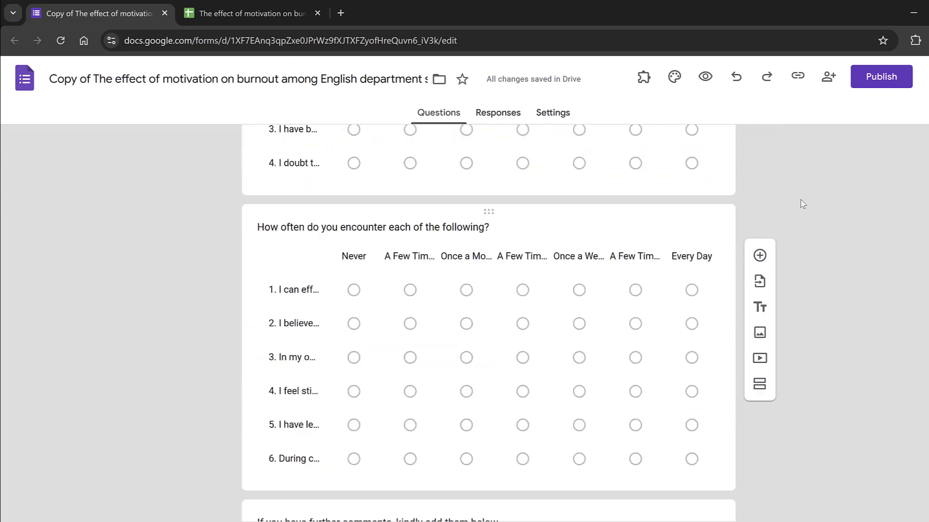
{"action": "scroll", "coordinate": [866, 113], "scroll_direction": "up", "scroll_amount": 5}
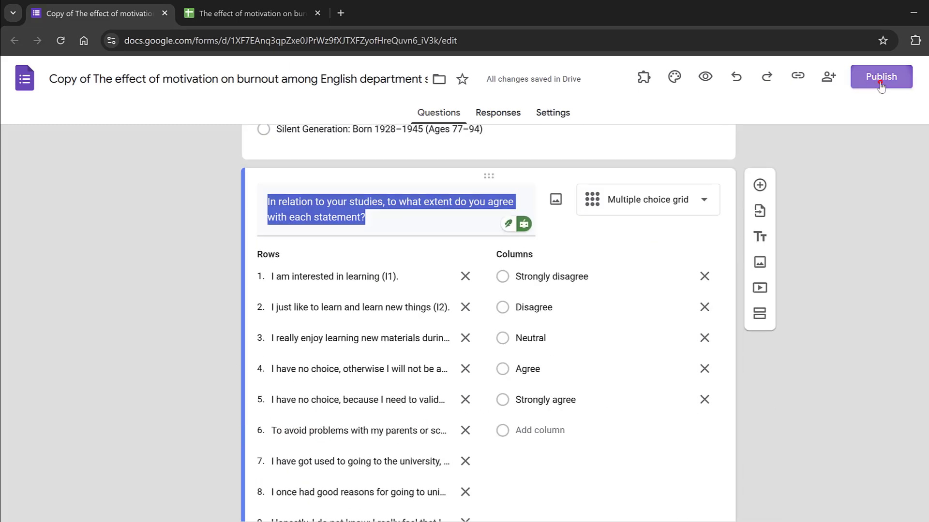
{"action": "left_click", "coordinate": [879, 80]}
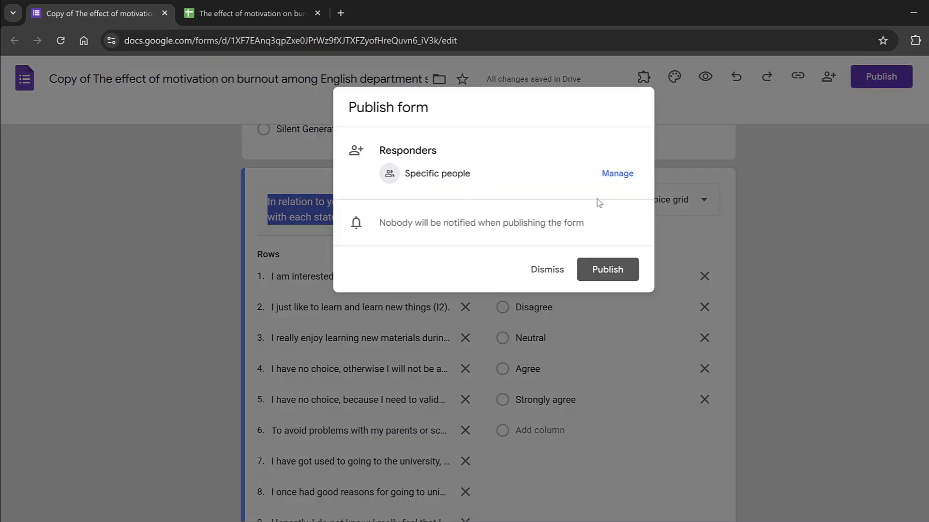
{"action": "left_click", "coordinate": [607, 271]}
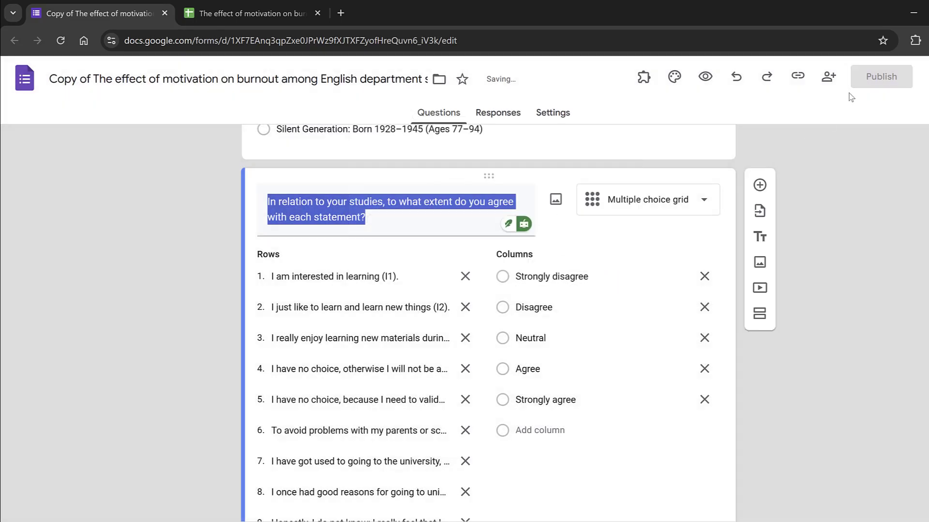
Step: Copy the published form's responder link to the clipboard with the Shorten URL option
{"action": "left_click", "coordinate": [883, 80]}
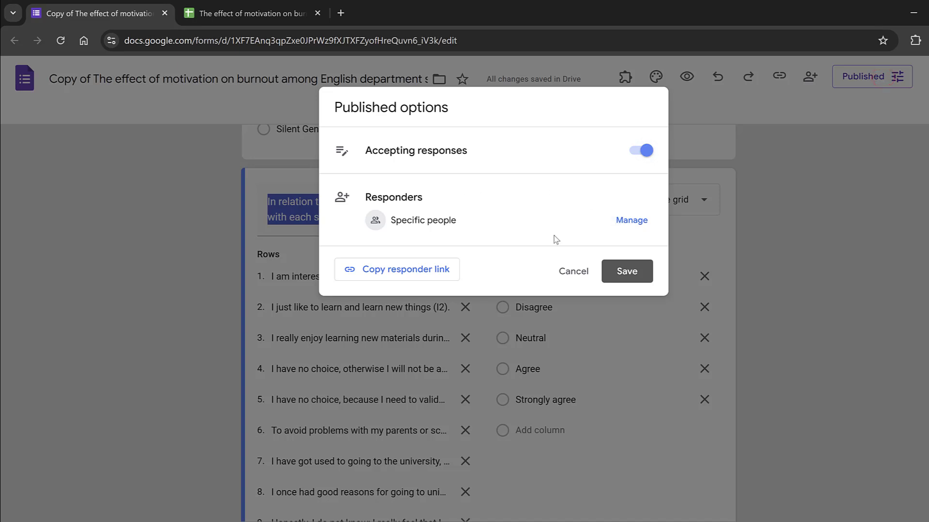
{"action": "left_click", "coordinate": [421, 272]}
{"action": "left_click", "coordinate": [372, 346]}
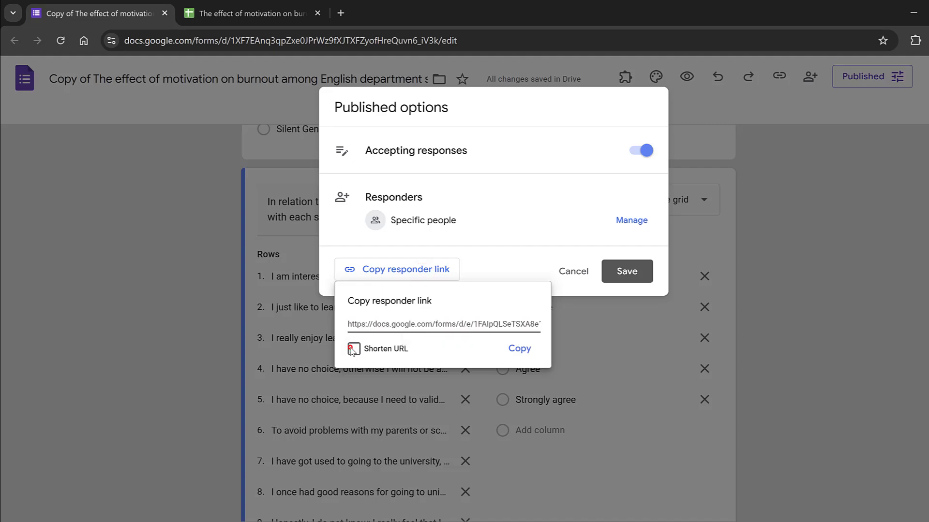
{"action": "left_click", "coordinate": [514, 350]}
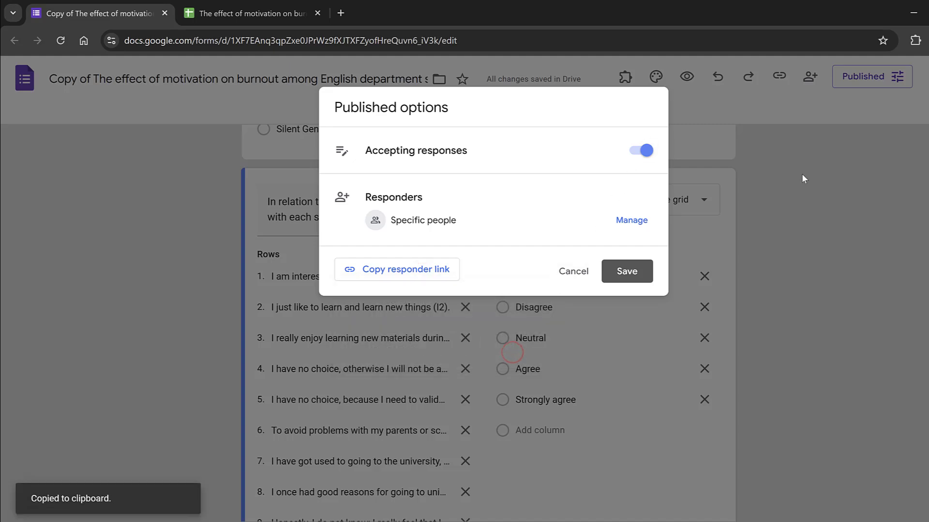
Step: Dismiss the publishing options and look over the published form from its title to the further comments question
{"action": "left_click", "coordinate": [830, 191]}
{"action": "scroll", "coordinate": [918, 175], "scroll_direction": "up", "scroll_amount": 15}
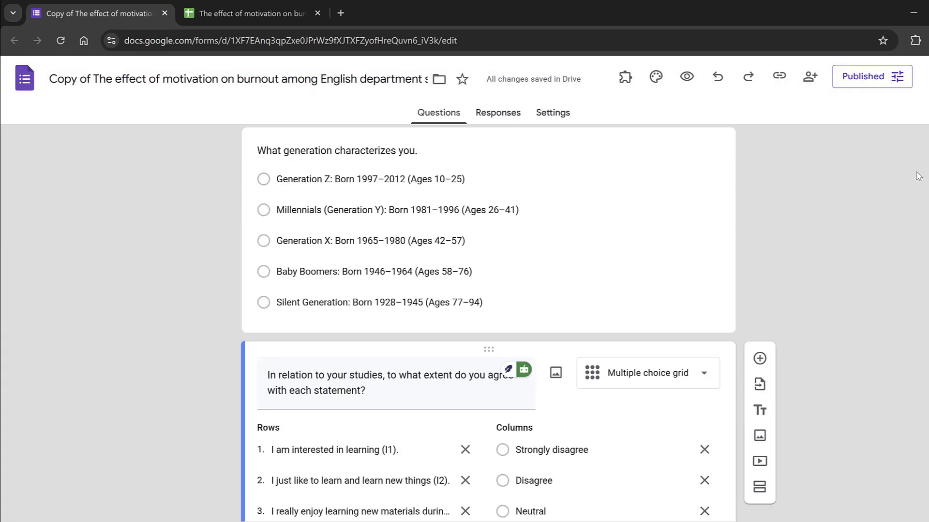
{"action": "scroll", "coordinate": [918, 175], "scroll_direction": "down", "scroll_amount": 15}
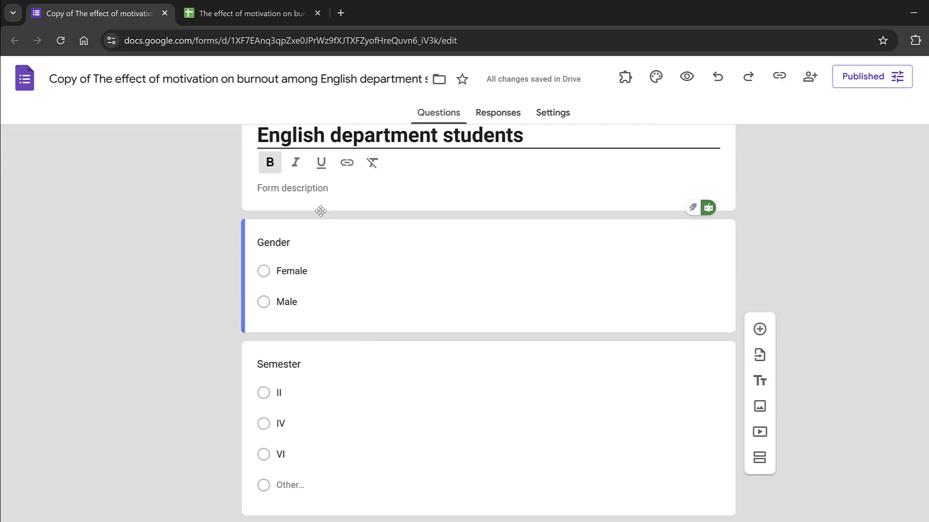
{"action": "scroll", "coordinate": [769, 201], "scroll_direction": "down", "scroll_amount": 15}
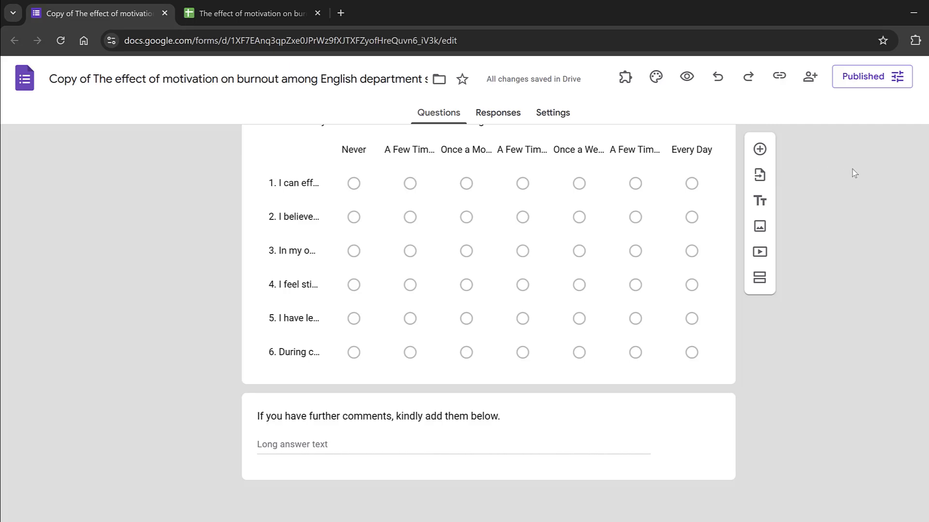
{"action": "scroll", "coordinate": [753, 172], "scroll_direction": "up", "scroll_amount": 15}
{"action": "scroll", "coordinate": [753, 173], "scroll_direction": "up", "scroll_amount": 15}
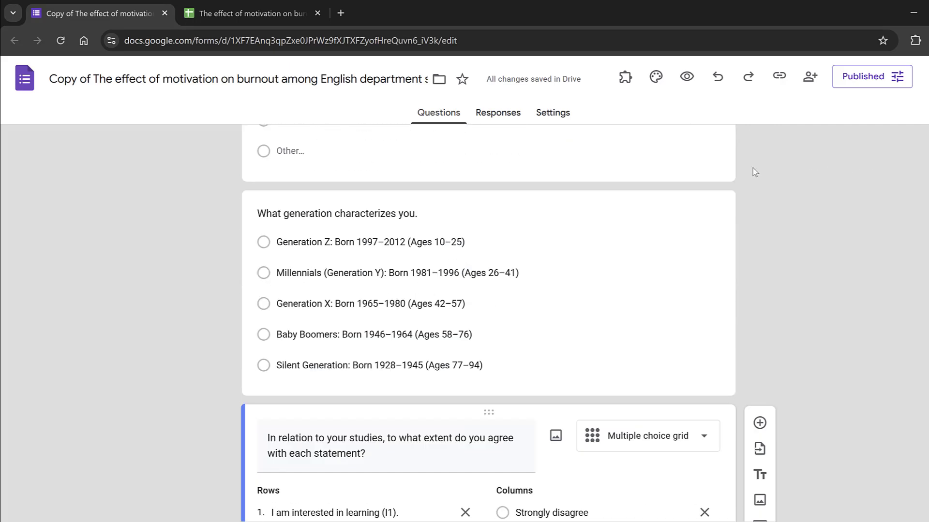
{"action": "scroll", "coordinate": [753, 173], "scroll_direction": "down", "scroll_amount": 4}
{"action": "scroll", "coordinate": [753, 172], "scroll_direction": "down", "scroll_amount": 20}
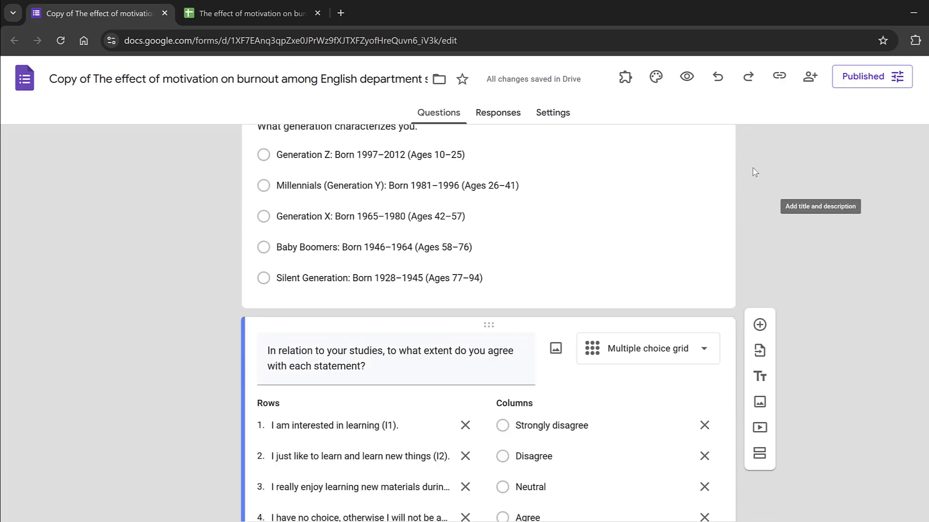
{"action": "scroll", "coordinate": [327, 351], "scroll_direction": "down", "scroll_amount": 3}
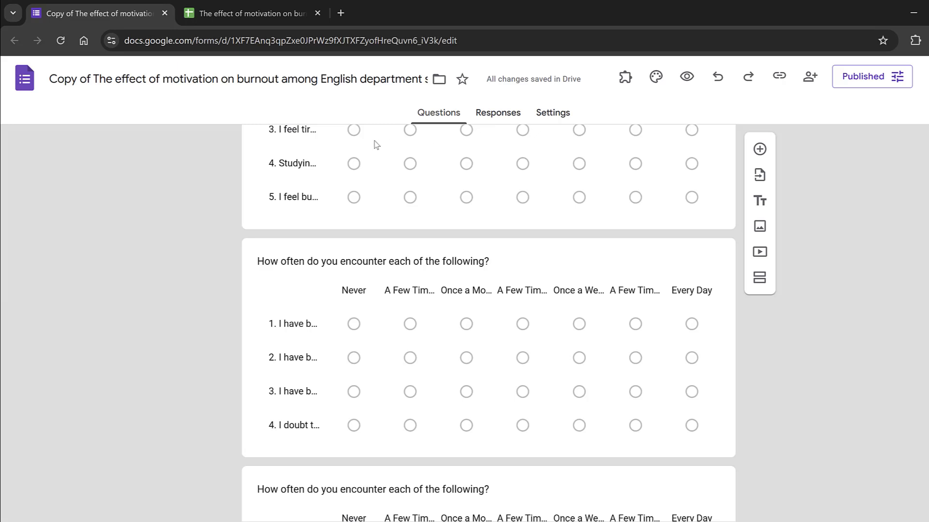
Step: Check the form's responses page, and look up the download formats offered for the existing responses spreadsheet in Google Sheets
{"action": "left_click", "coordinate": [493, 118]}
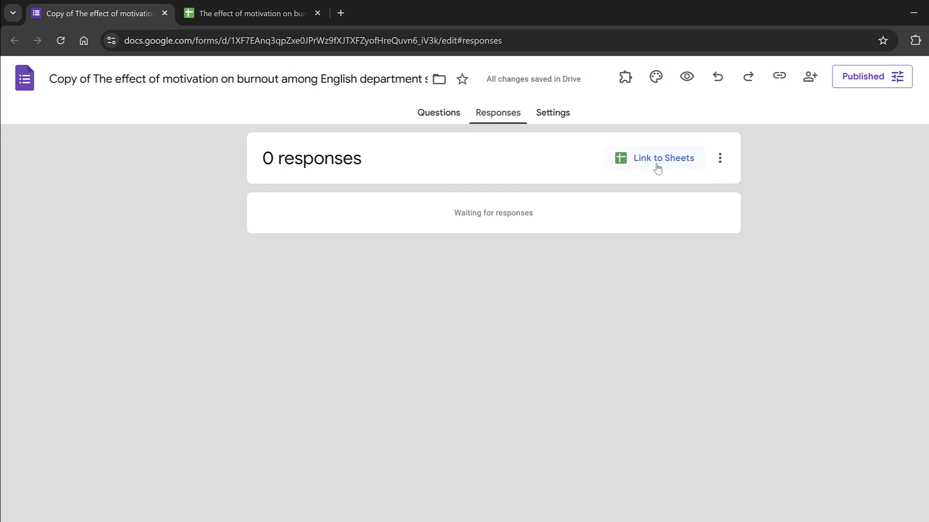
{"action": "left_click", "coordinate": [251, 18]}
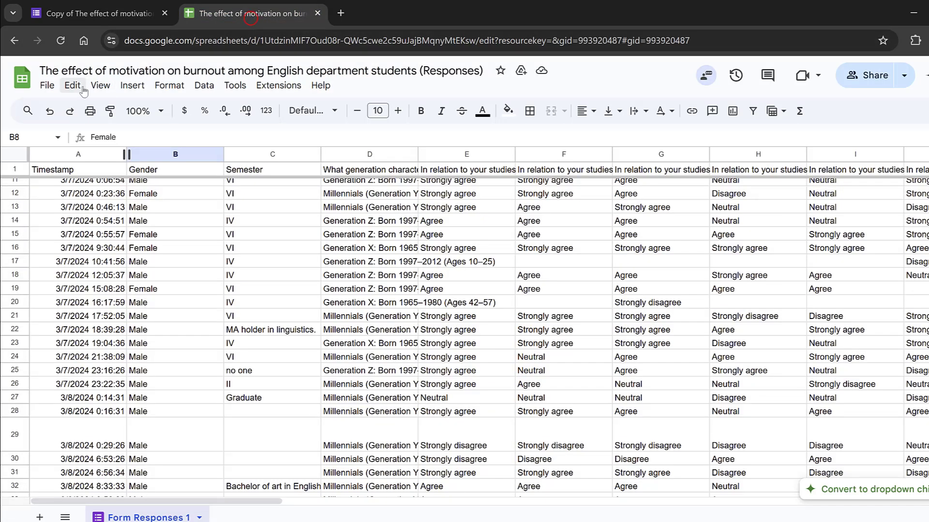
{"action": "left_click", "coordinate": [46, 87]}
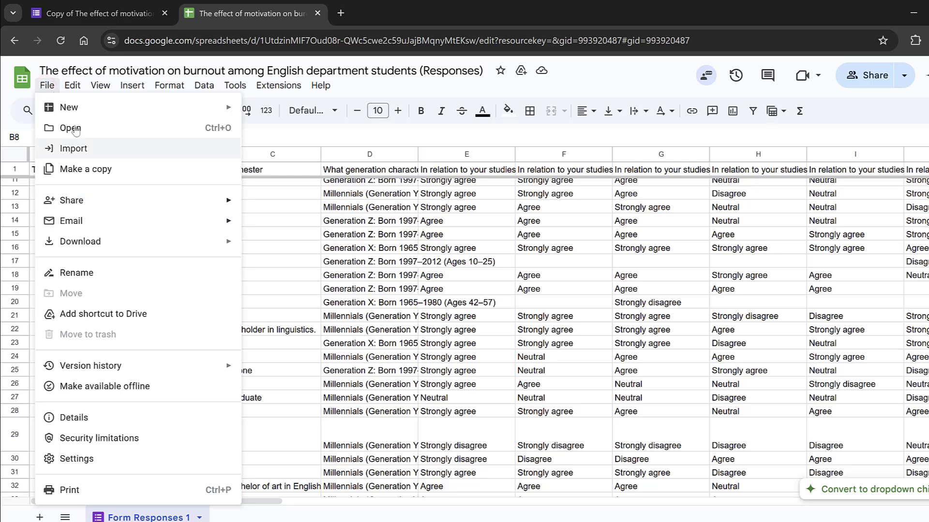
{"action": "mouse_move", "coordinate": [117, 240]}
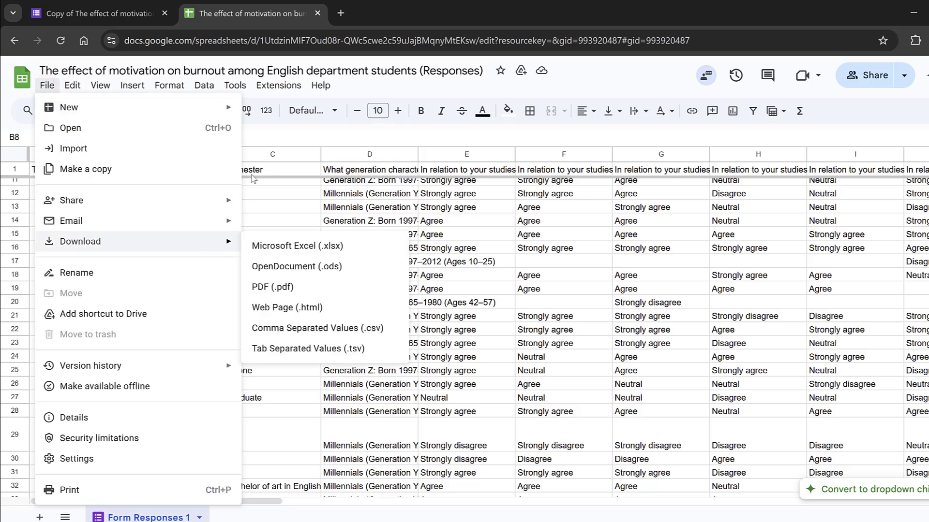
{"action": "mouse_move", "coordinate": [126, 13]}
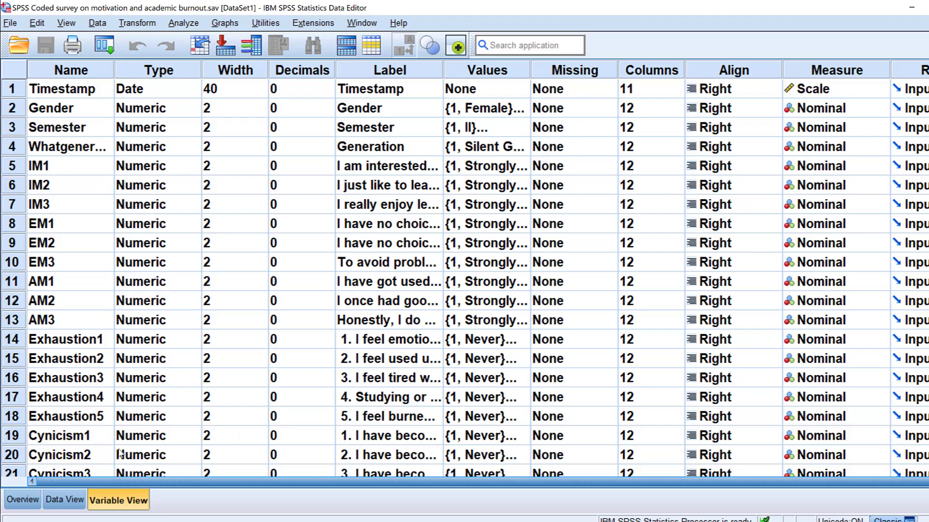
Step: In IBM SPSS Statistics, look across the coded survey responses and return to the variable definitions
{"action": "left_click", "coordinate": [65, 500]}
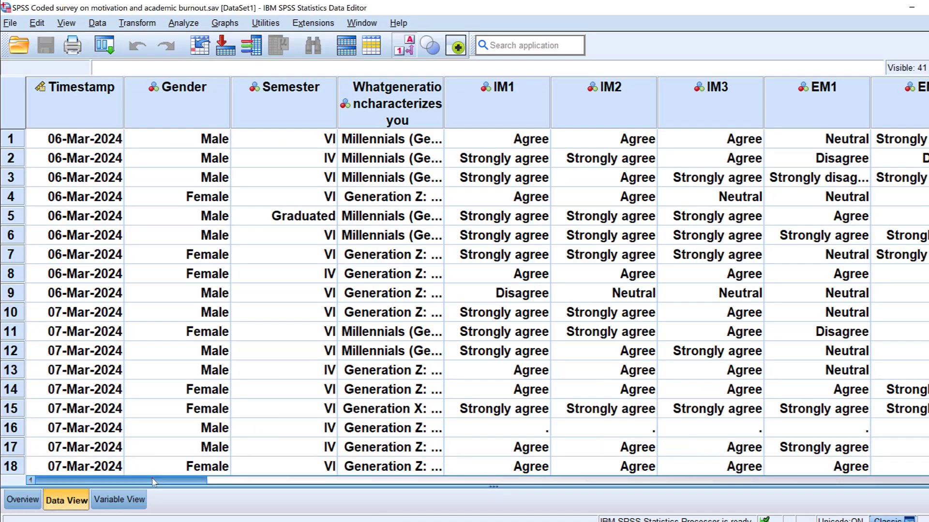
{"action": "left_click_drag", "start_coordinate": [162, 480], "coordinate": [601, 478]}
{"action": "left_click", "coordinate": [119, 500]}
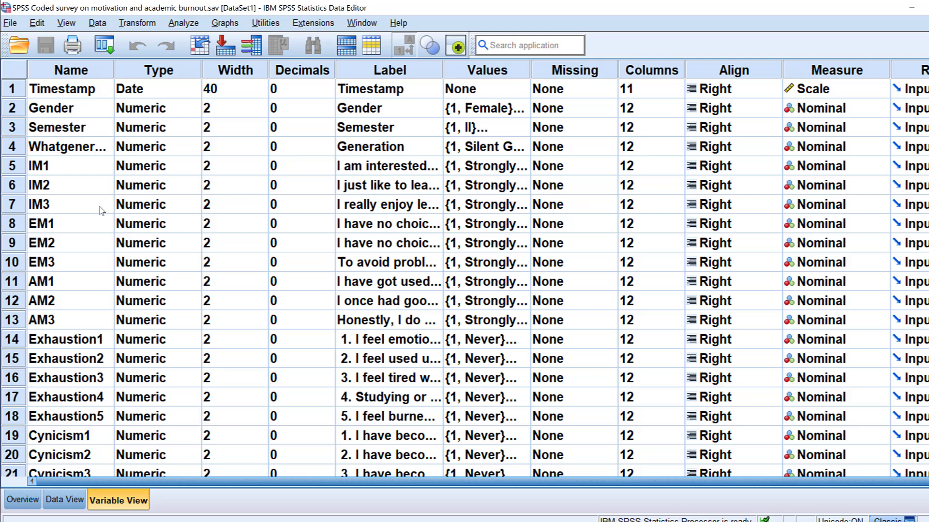
Step: Check the value labels of the IM1 and Cynicism1 variables and look through the rest of the variable list
{"action": "double_click", "coordinate": [524, 167]}
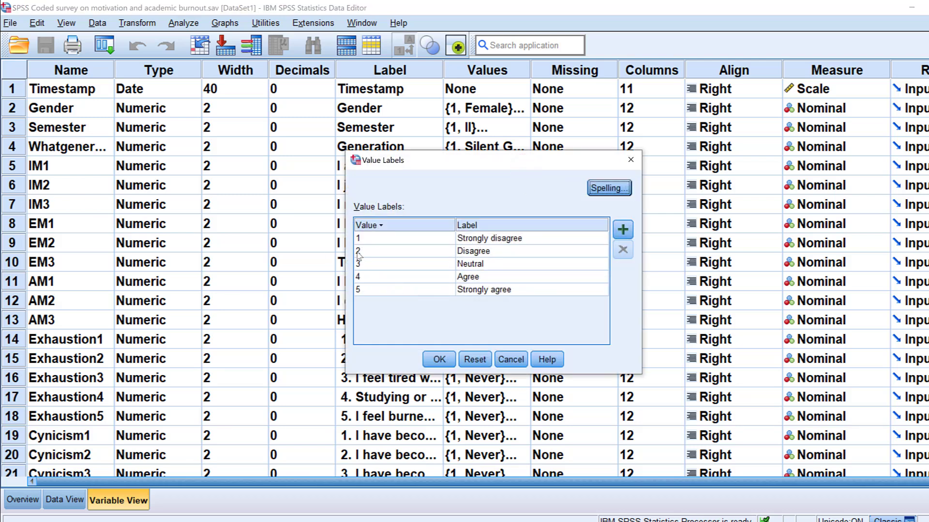
{"action": "left_click", "coordinate": [439, 359]}
{"action": "scroll", "coordinate": [437, 355], "scroll_direction": "down", "scroll_amount": 4}
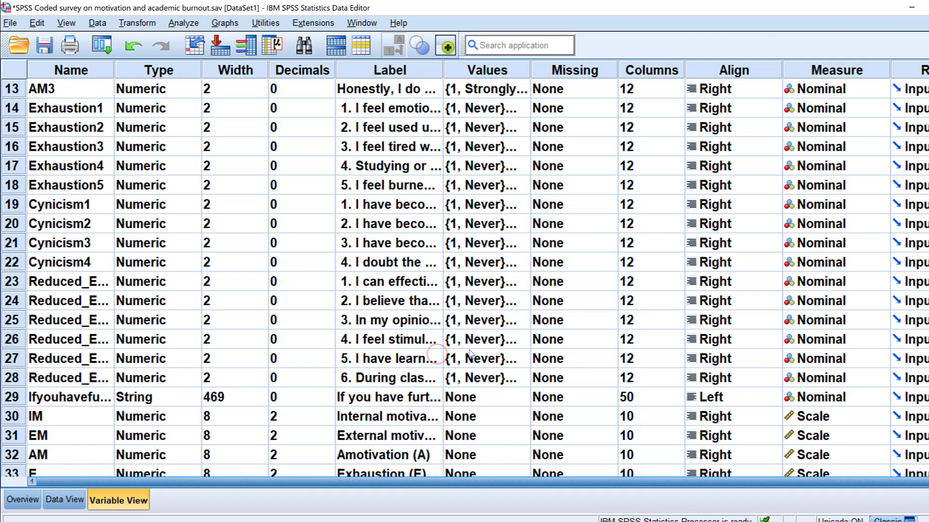
{"action": "double_click", "coordinate": [508, 204]}
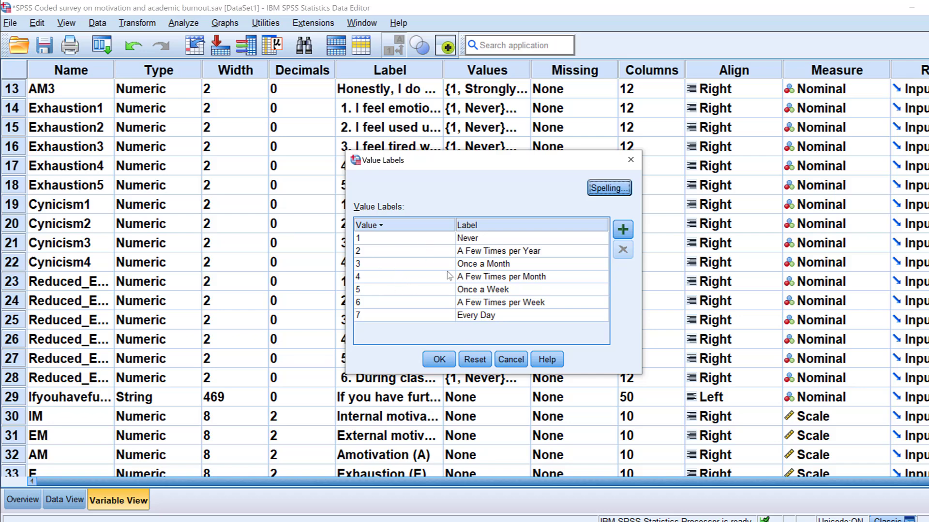
{"action": "left_click", "coordinate": [439, 359]}
{"action": "scroll", "coordinate": [413, 329], "scroll_direction": "down", "scroll_amount": 2}
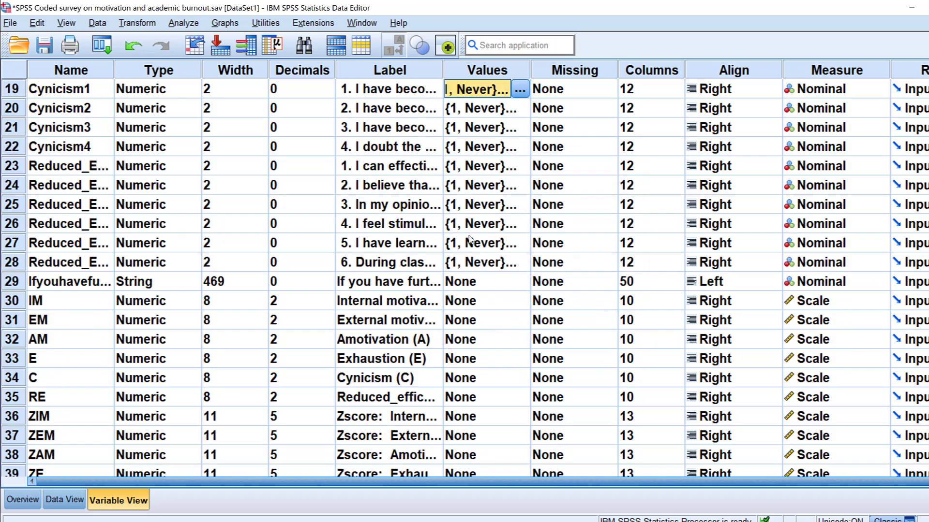
{"action": "scroll", "coordinate": [466, 243], "scroll_direction": "up", "scroll_amount": 6}
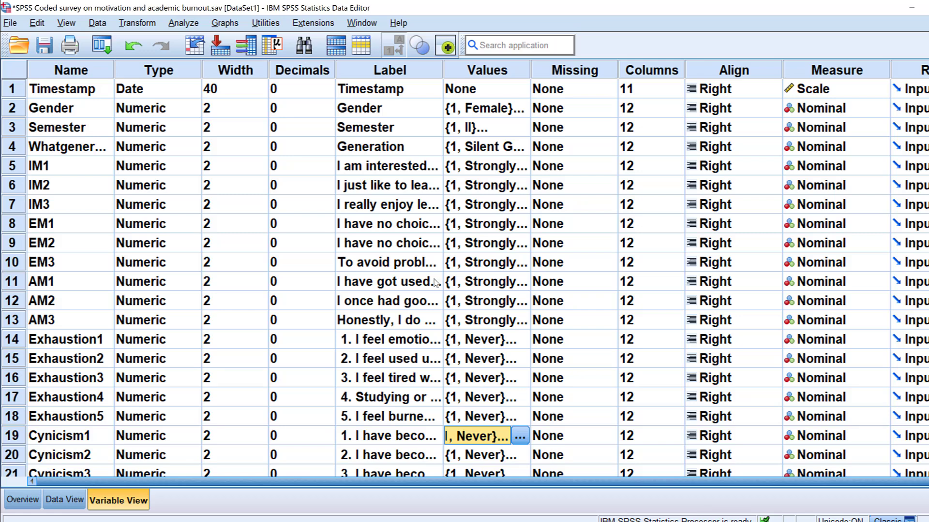
{"action": "scroll", "coordinate": [435, 283], "scroll_direction": "down", "scroll_amount": 4}
{"action": "scroll", "coordinate": [483, 232], "scroll_direction": "up", "scroll_amount": 4}
Step: Start a Reliability Analysis and show its source variables by name instead of by label
{"action": "left_click", "coordinate": [183, 23]}
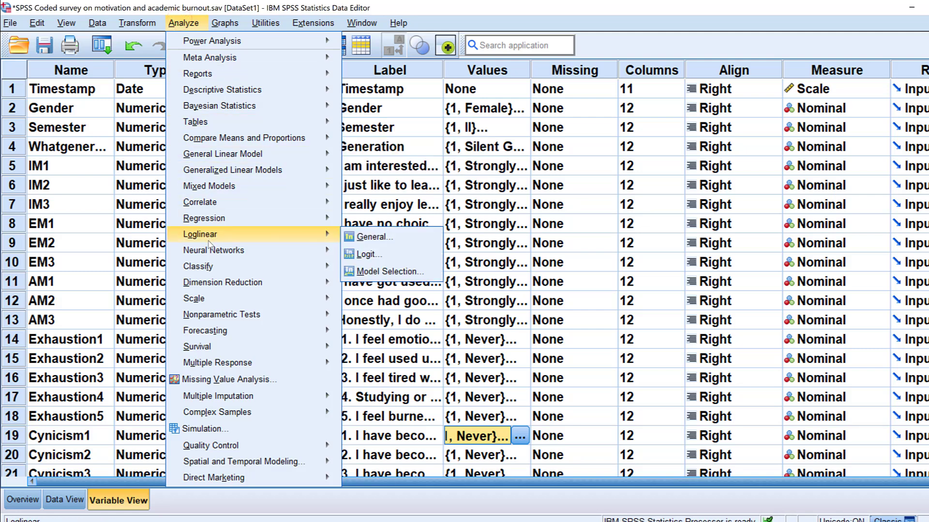
{"action": "mouse_move", "coordinate": [200, 299]}
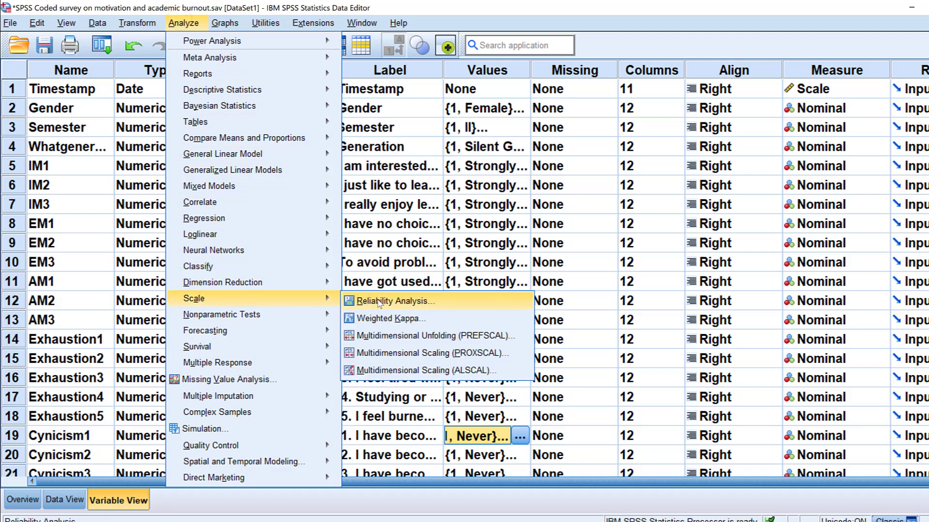
{"action": "left_click", "coordinate": [387, 301]}
{"action": "left_click", "coordinate": [290, 173]}
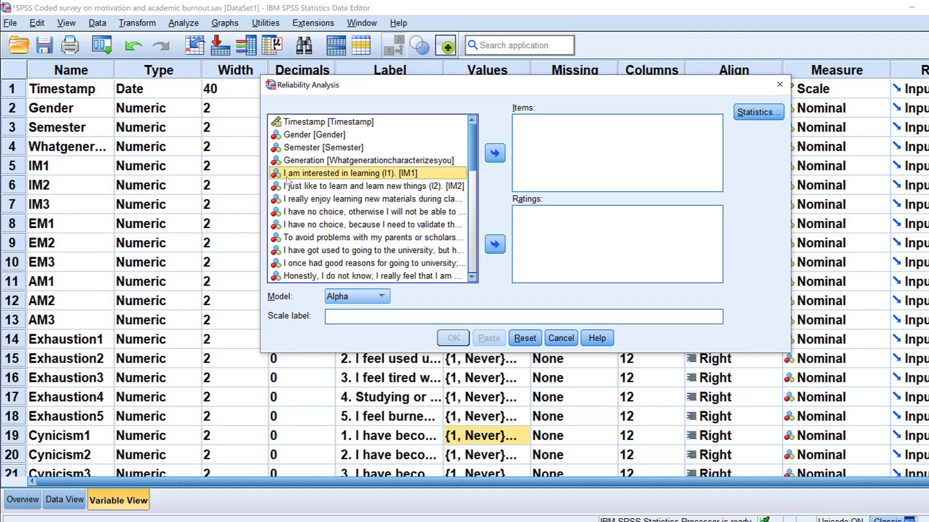
{"action": "right_click", "coordinate": [283, 175]}
{"action": "left_click", "coordinate": [298, 192]}
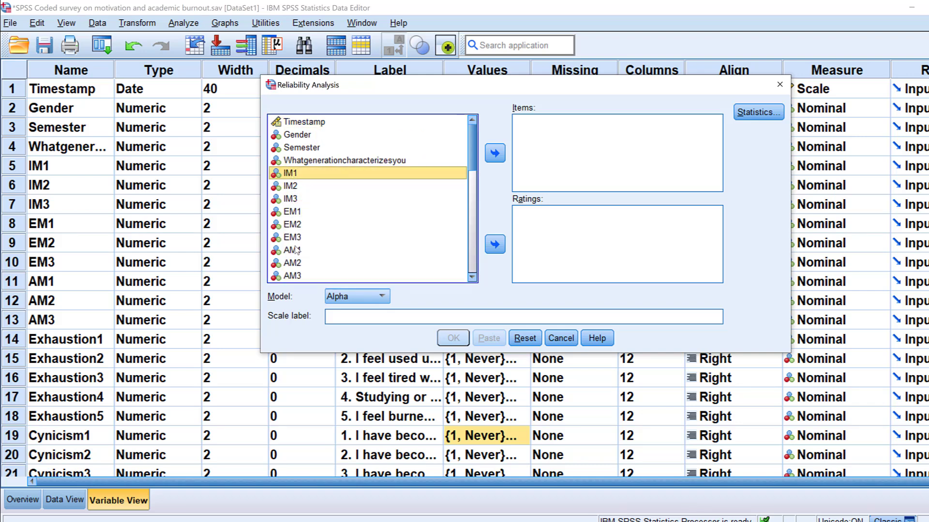
Step: Add the nine motivation variables from IM1 through AM3 as the items of the reliability analysis
{"action": "scroll", "coordinate": [309, 185], "scroll_direction": "down", "scroll_amount": 3}
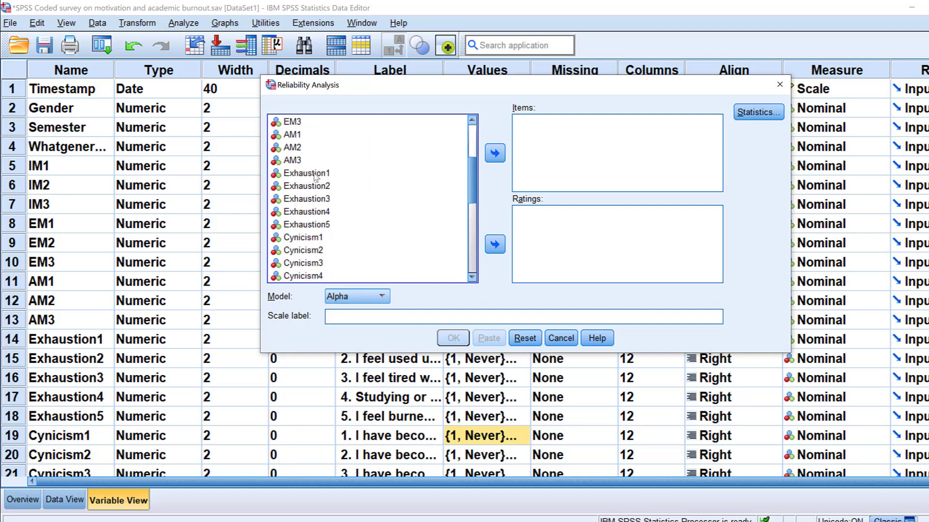
{"action": "scroll", "coordinate": [314, 176], "scroll_direction": "down", "scroll_amount": 1}
{"action": "scroll", "coordinate": [304, 179], "scroll_direction": "up", "scroll_amount": 4}
{"action": "scroll", "coordinate": [310, 181], "scroll_direction": "down", "scroll_amount": 3}
{"action": "scroll", "coordinate": [306, 160], "scroll_direction": "down", "scroll_amount": 1}
{"action": "scroll", "coordinate": [305, 167], "scroll_direction": "up", "scroll_amount": 4}
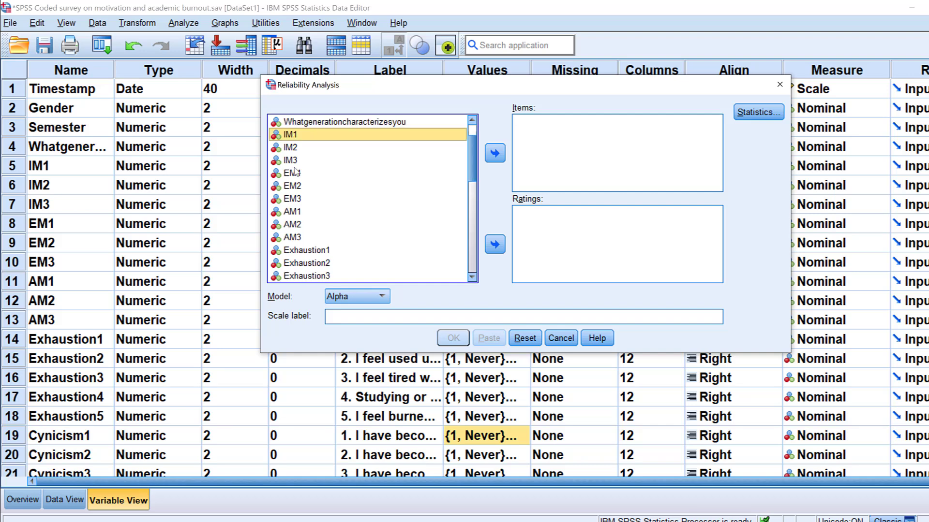
{"action": "left_click", "coordinate": [303, 172]}
{"action": "scroll", "coordinate": [307, 179], "scroll_direction": "down", "scroll_amount": 2}
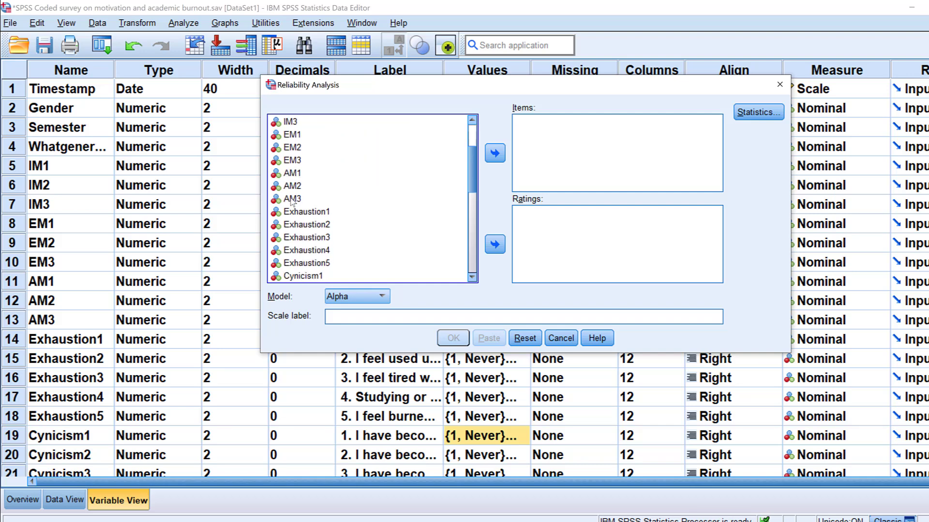
{"action": "left_click", "coordinate": [291, 199], "text": "shift"}
{"action": "left_click", "coordinate": [495, 153]}
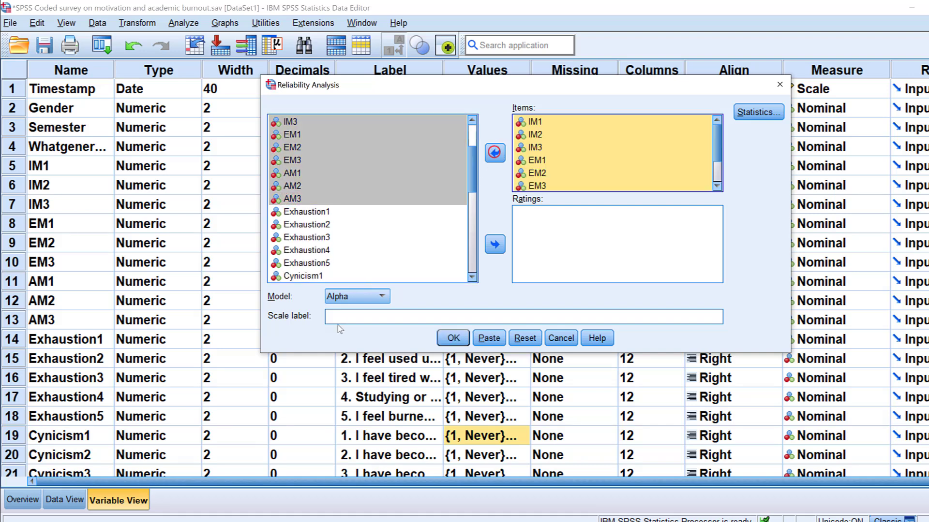
Step: Set the scale label to Motivation and run the reliability analysis with the Alpha model
{"action": "left_click", "coordinate": [345, 315]}
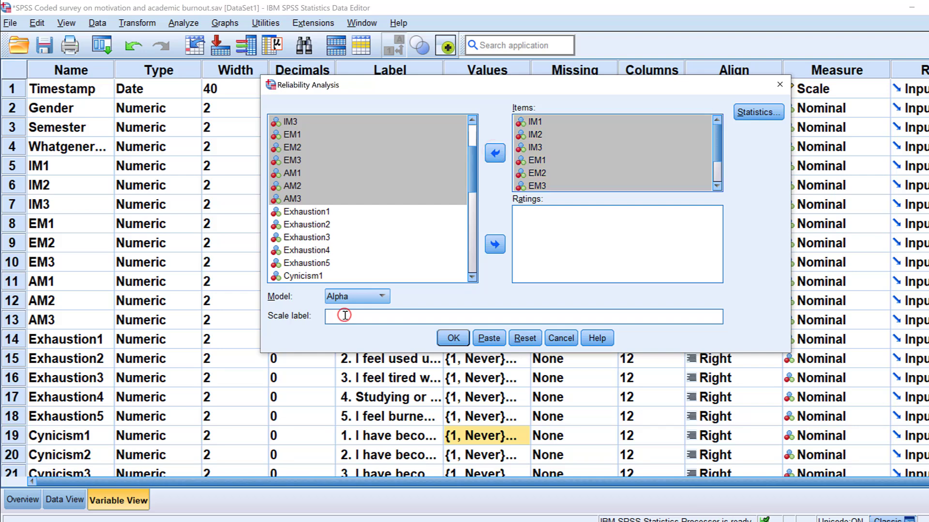
{"action": "type", "text": "Motivation"}
{"action": "left_click", "coordinate": [453, 338]}
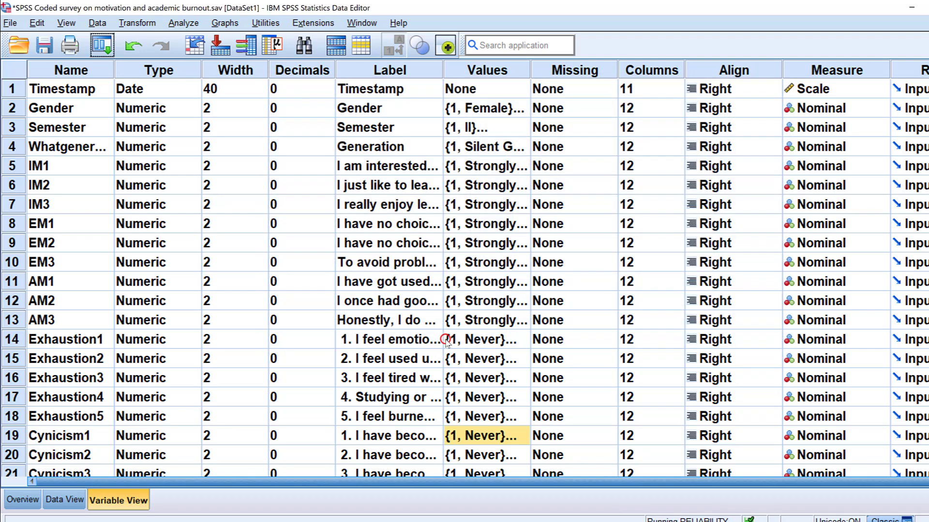
{"action": "left_click", "coordinate": [213, 316]}
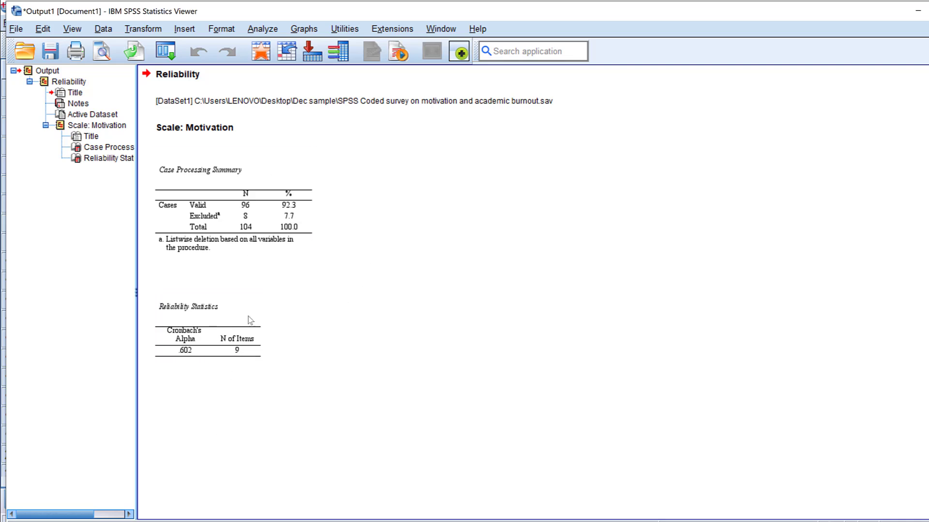
Step: Rerun the Motivation reliability analysis with the "Scale if item deleted" descriptives included
{"action": "left_click", "coordinate": [163, 54]}
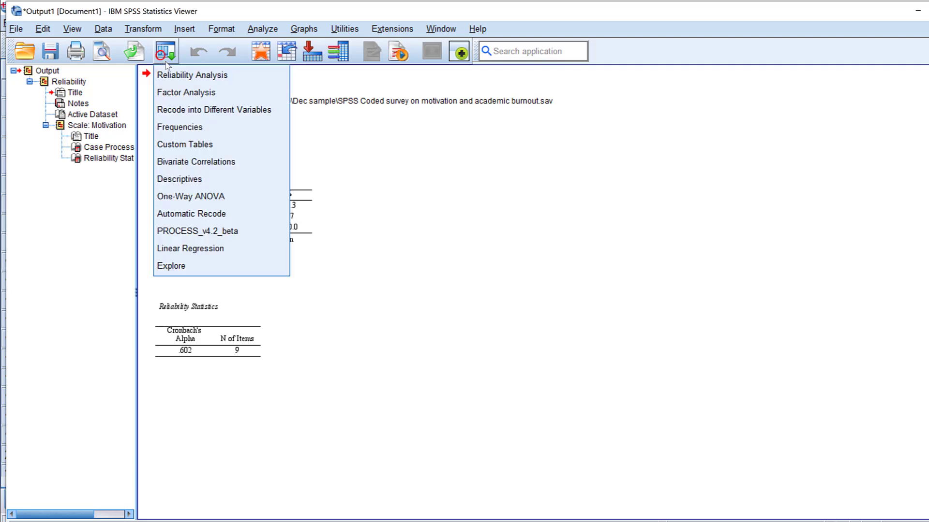
{"action": "left_click", "coordinate": [179, 74]}
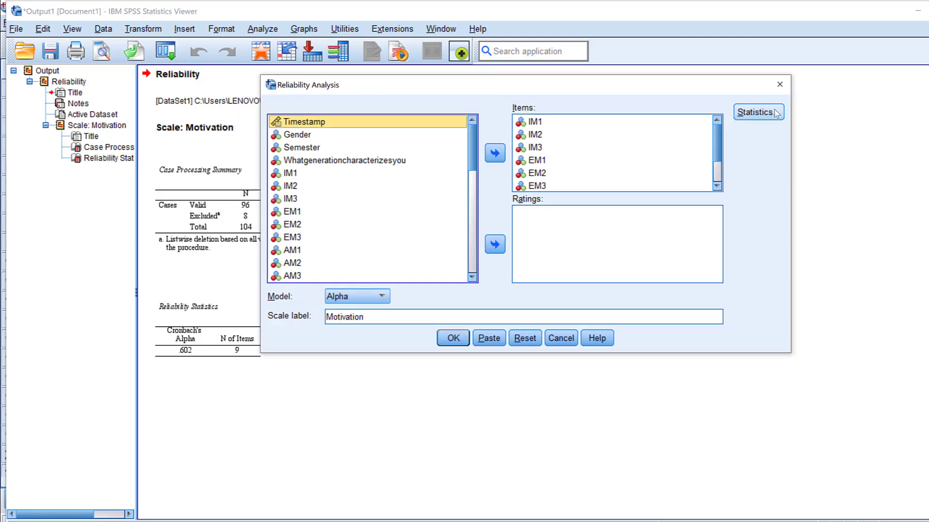
{"action": "left_click", "coordinate": [758, 112]}
{"action": "left_click", "coordinate": [378, 136]}
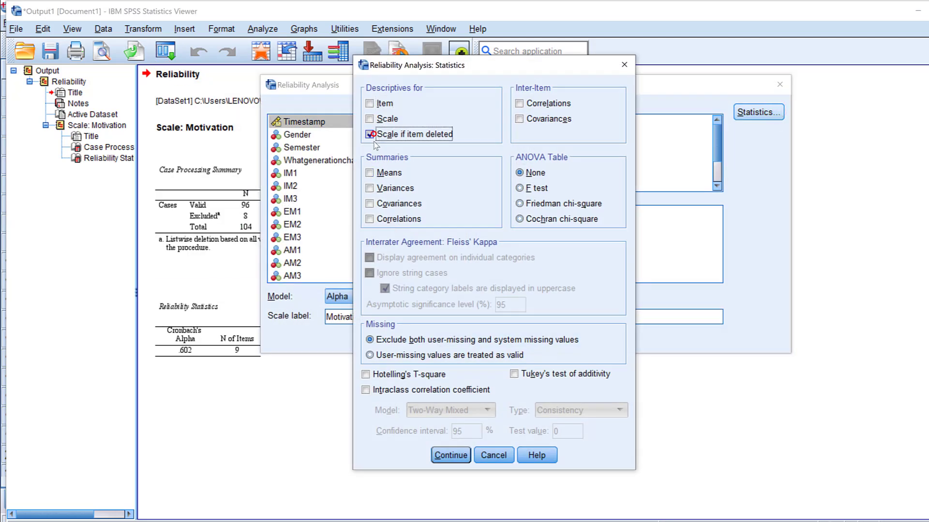
{"action": "left_click", "coordinate": [451, 455]}
{"action": "left_click", "coordinate": [439, 338]}
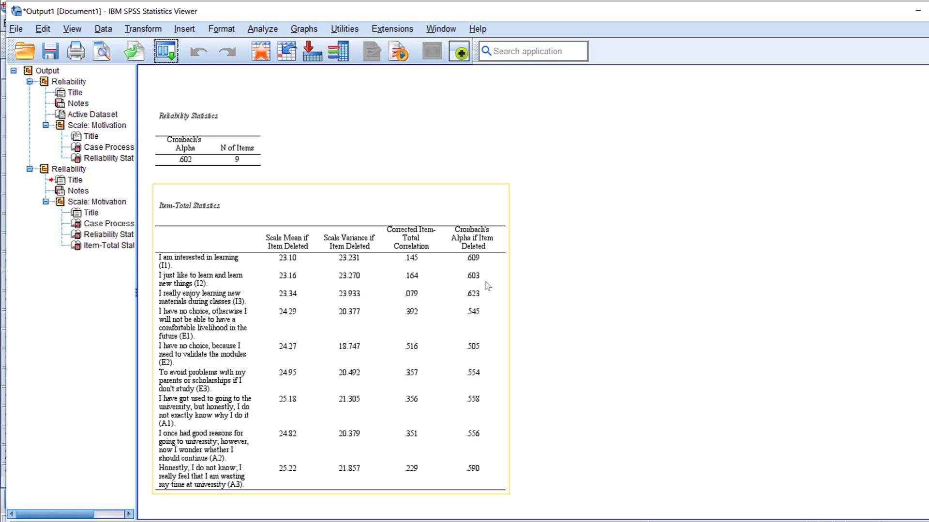
Step: Return to the data set, recall the Reliability Analysis, and remove the nine motivation variables from its items
{"action": "left_click", "coordinate": [918, 11]}
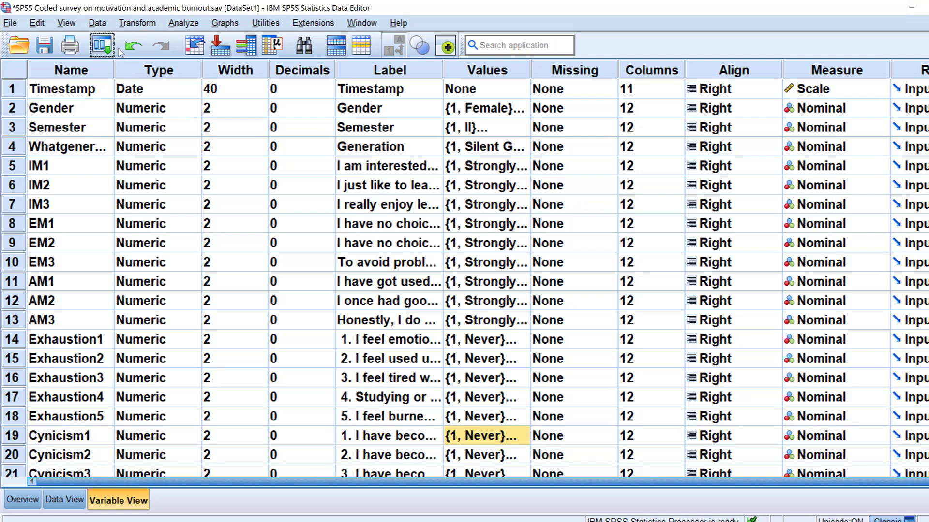
{"action": "left_click", "coordinate": [102, 45]}
{"action": "left_click", "coordinate": [111, 67]}
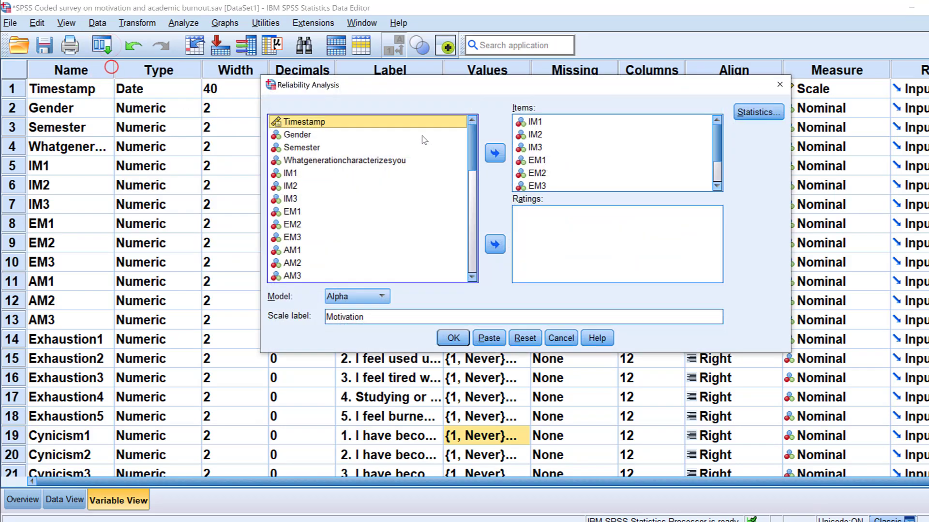
{"action": "left_click", "coordinate": [535, 122]}
{"action": "scroll", "coordinate": [544, 145], "scroll_direction": "down", "scroll_amount": 1}
{"action": "left_click", "coordinate": [540, 184], "text": "shift"}
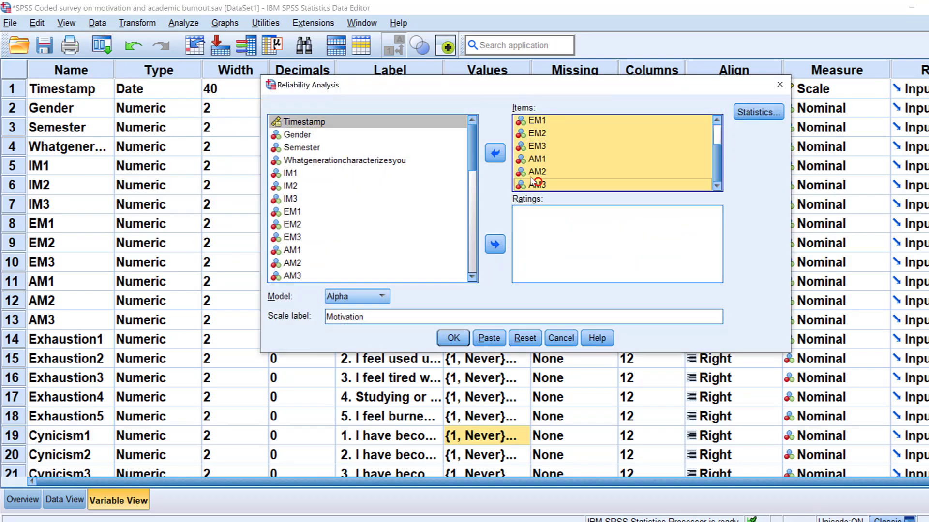
{"action": "left_click", "coordinate": [495, 153]}
Step: Add the burnout variables from Exhaustion1 through Reduced_Efficacy6 as the items of the reliability analysis
{"action": "scroll", "coordinate": [365, 198], "scroll_direction": "down", "scroll_amount": 2}
{"action": "left_click", "coordinate": [309, 136]}
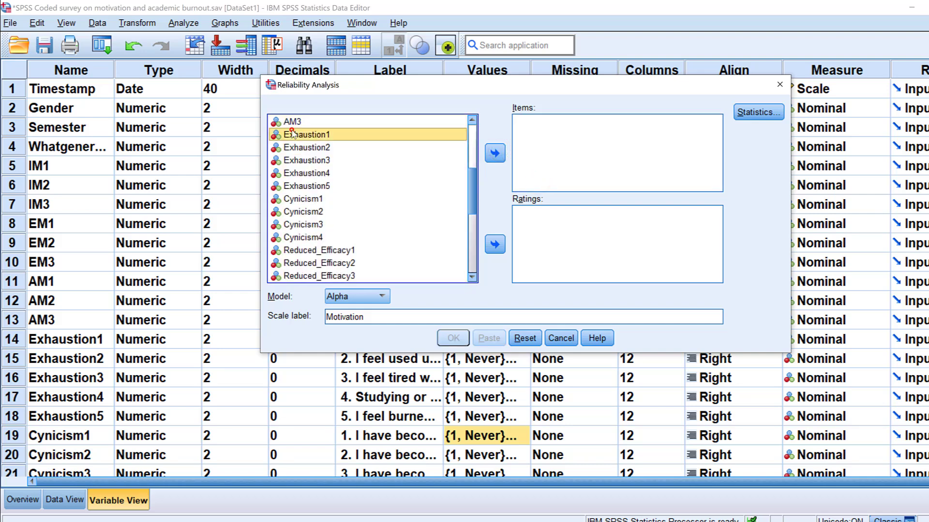
{"action": "scroll", "coordinate": [314, 164], "scroll_direction": "down", "scroll_amount": 3}
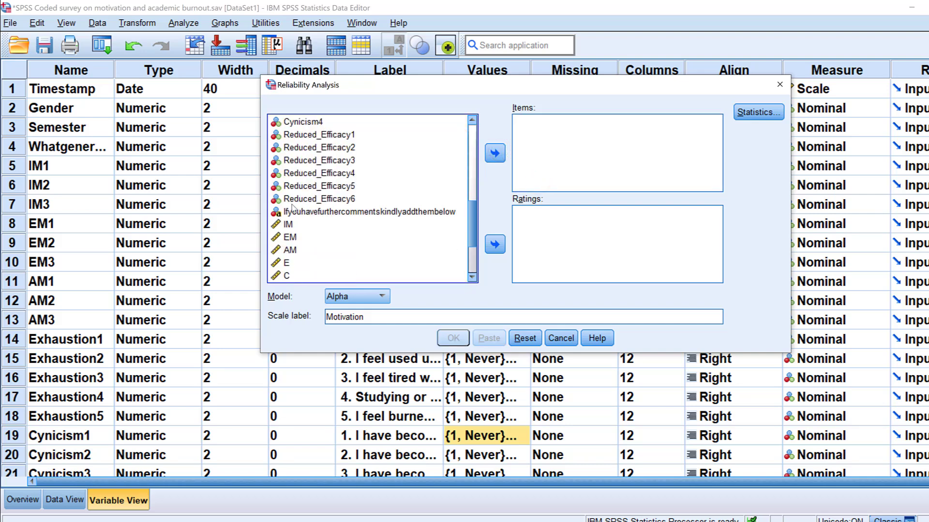
{"action": "left_click", "coordinate": [292, 202], "text": "shift"}
{"action": "left_click", "coordinate": [494, 152]}
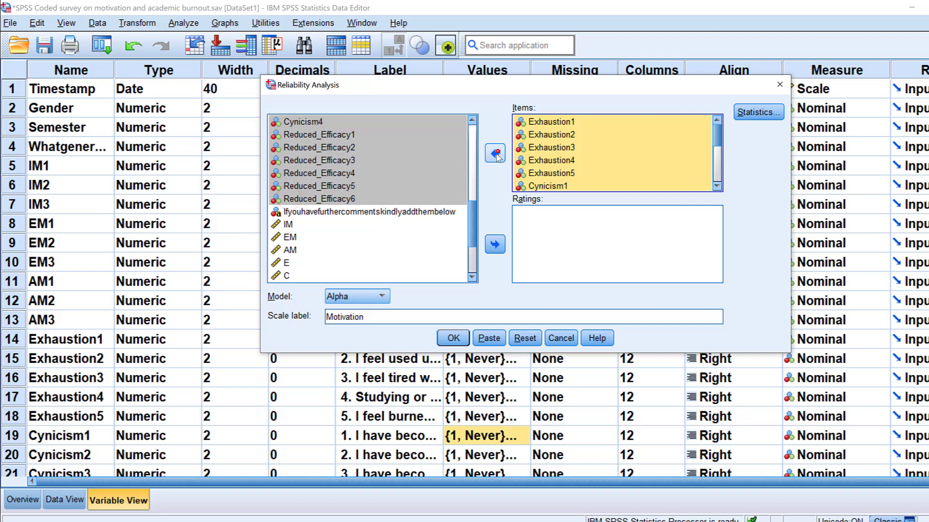
Step: Set the scale label to Burnout and run the reliability analysis with the Alpha model
{"action": "double_click", "coordinate": [378, 315]}
{"action": "type", "text": "Bur"}
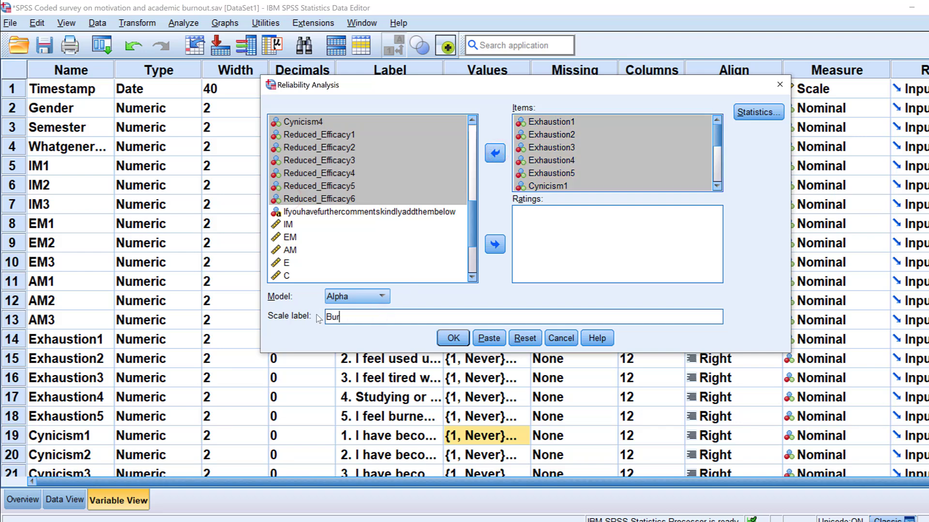
{"action": "type", "text": "nout"}
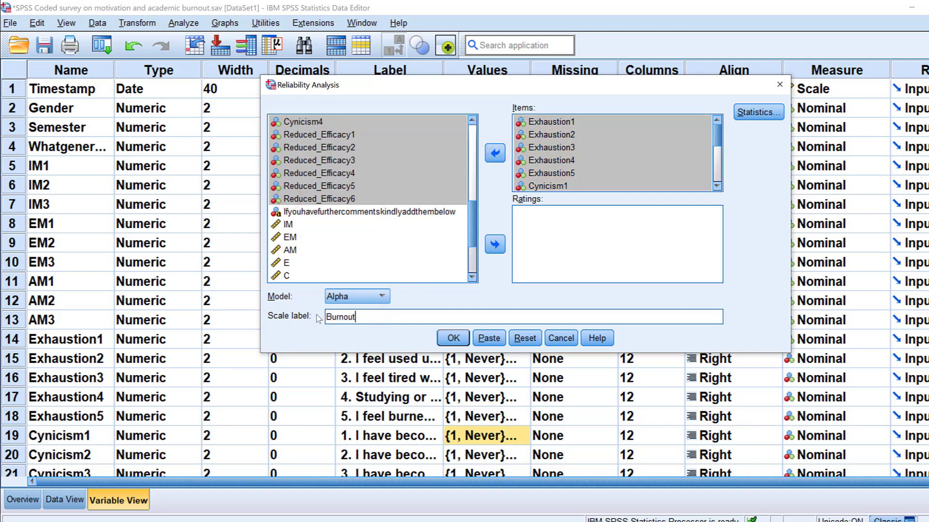
{"action": "left_click", "coordinate": [453, 339]}
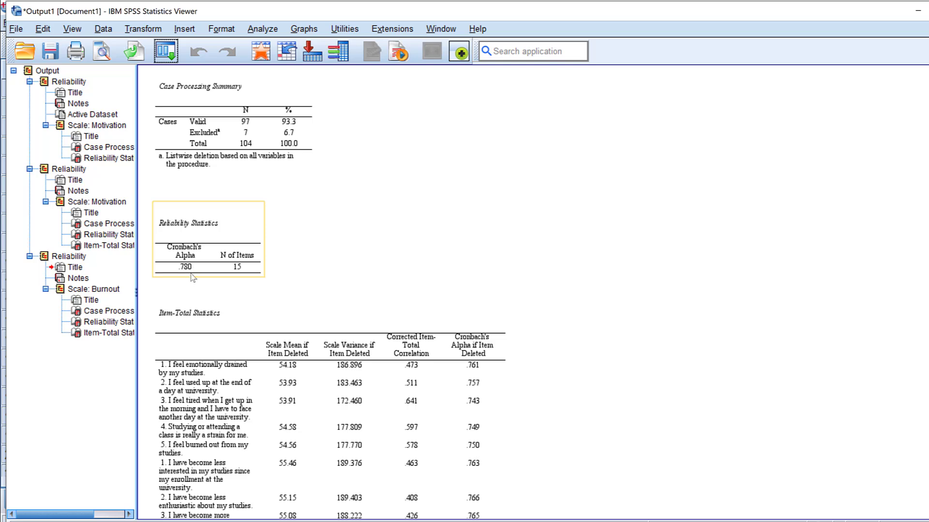
Step: Examine Cronbach's alpha and the item-total statistics for the Motivation and Burnout scales in the output
{"action": "scroll", "coordinate": [270, 295], "scroll_direction": "down", "scroll_amount": 3}
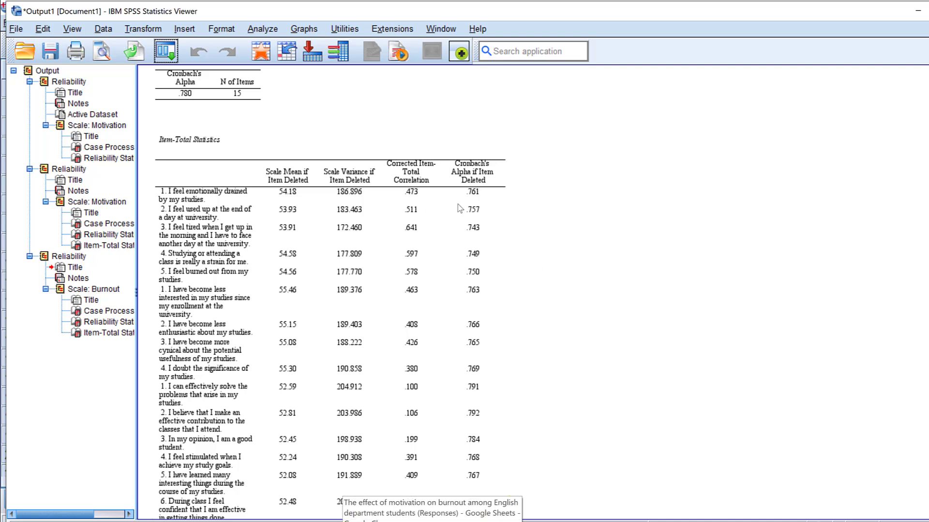
{"action": "scroll", "coordinate": [379, 262], "scroll_direction": "up", "scroll_amount": 3}
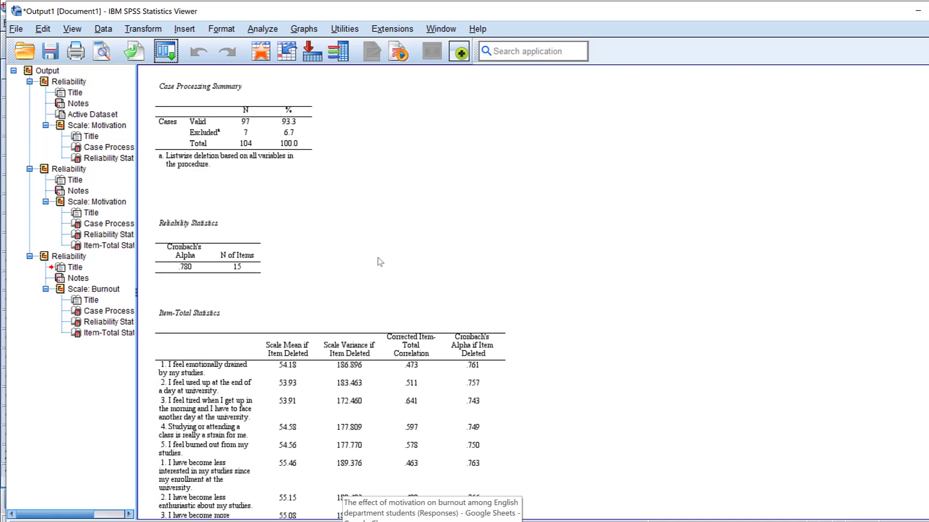
{"action": "scroll", "coordinate": [379, 262], "scroll_direction": "up", "scroll_amount": 3}
{"action": "scroll", "coordinate": [483, 322], "scroll_direction": "up", "scroll_amount": 8}
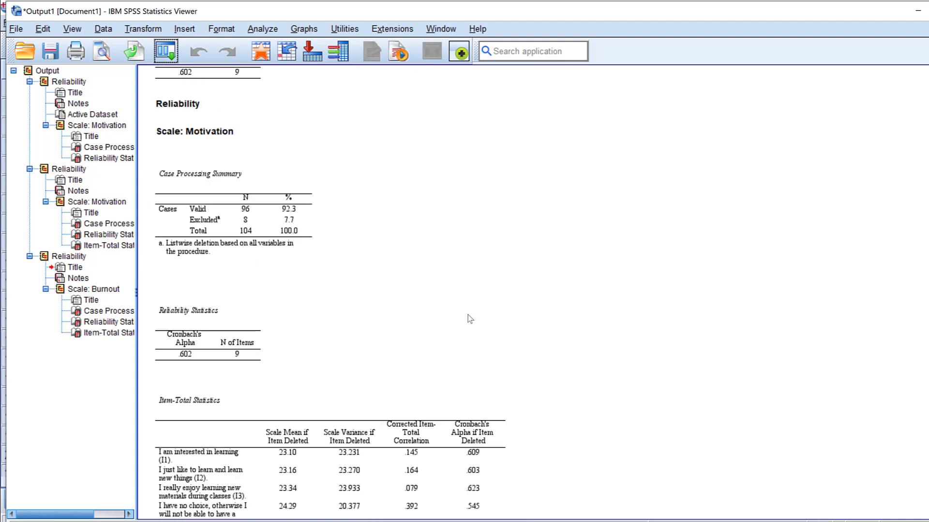
{"action": "scroll", "coordinate": [470, 318], "scroll_direction": "up", "scroll_amount": 5}
{"action": "scroll", "coordinate": [470, 319], "scroll_direction": "down", "scroll_amount": 4}
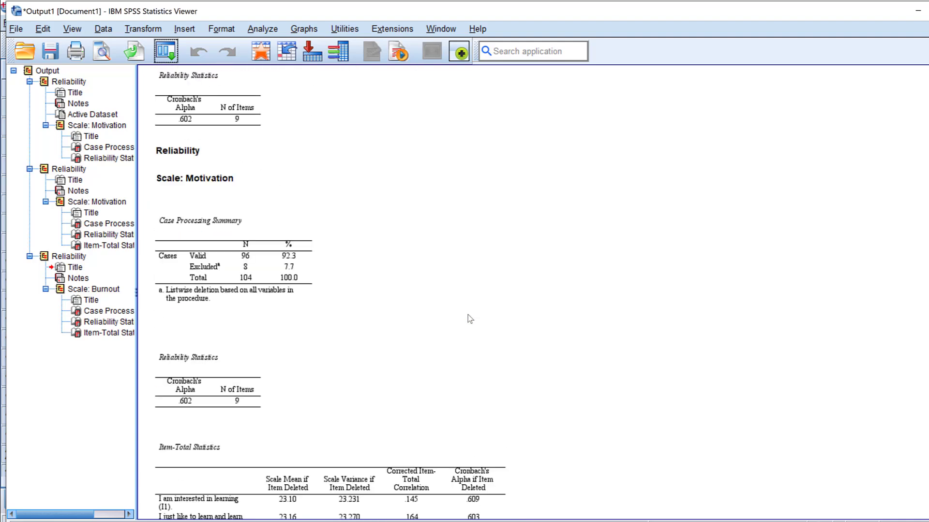
{"action": "scroll", "coordinate": [168, 314], "scroll_direction": "down", "scroll_amount": 4}
{"action": "left_click", "coordinate": [167, 314]}
{"action": "scroll", "coordinate": [274, 267], "scroll_direction": "down", "scroll_amount": 2}
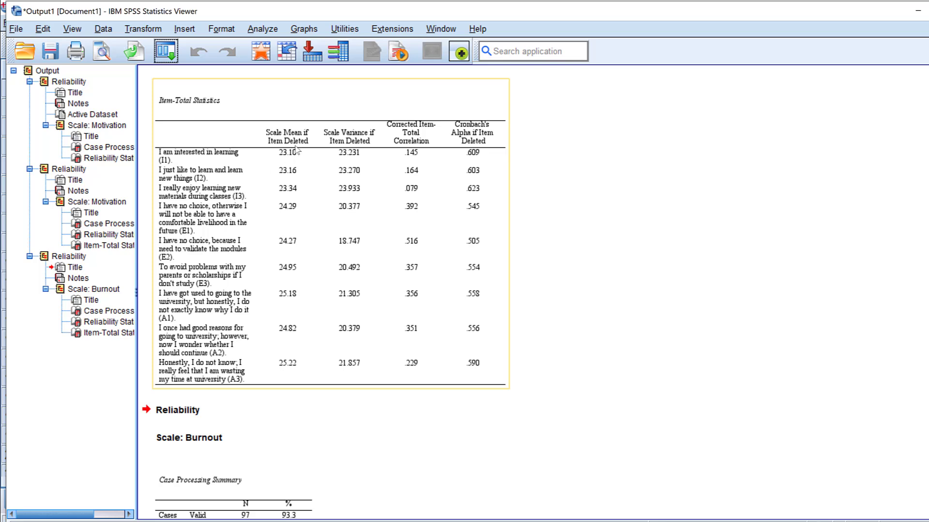
{"action": "scroll", "coordinate": [323, 225], "scroll_direction": "down", "scroll_amount": 10}
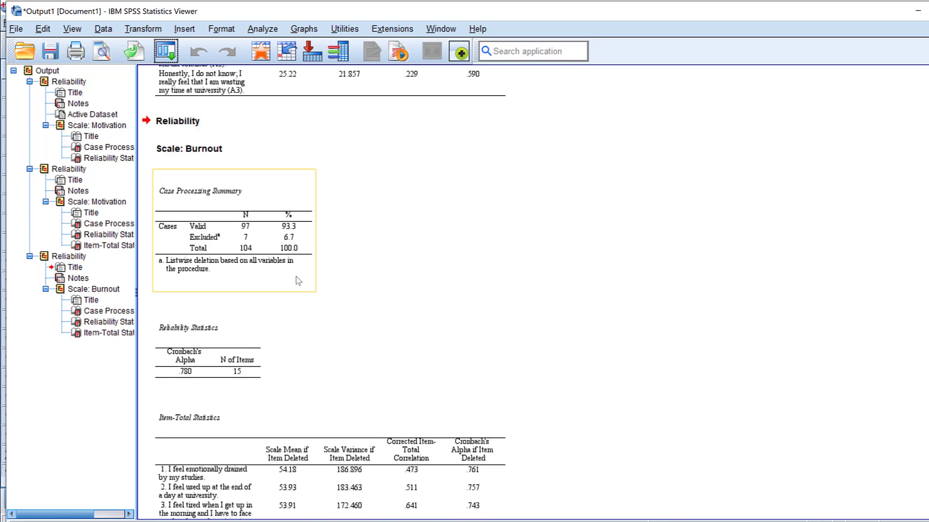
{"action": "scroll", "coordinate": [520, 226], "scroll_direction": "down", "scroll_amount": 3}
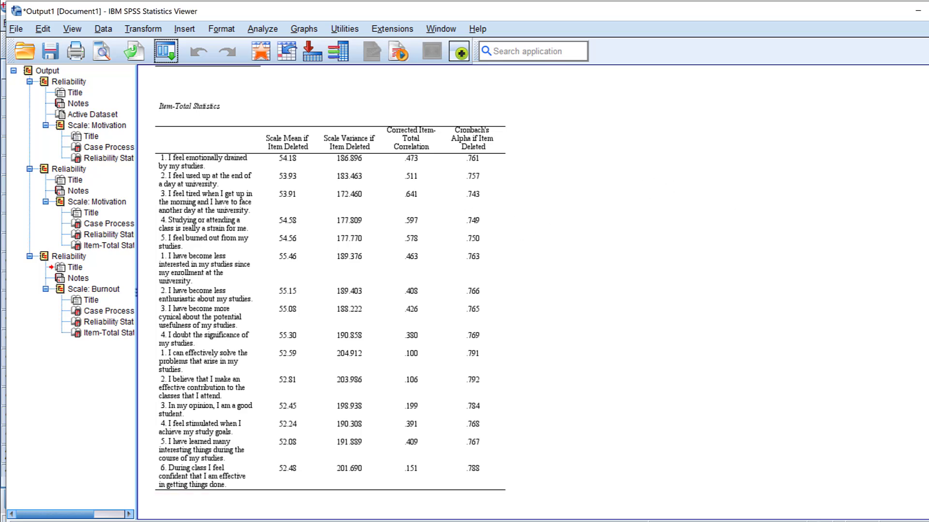
Step: Switch to SmartPLS and create a new project named "M and AB"
{"action": "left_click", "coordinate": [431, 521]}
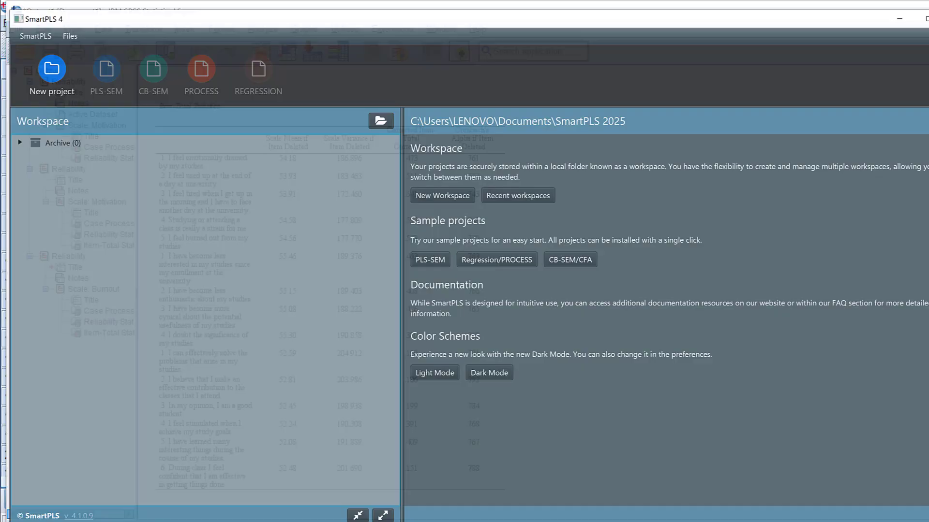
{"action": "left_click", "coordinate": [49, 63]}
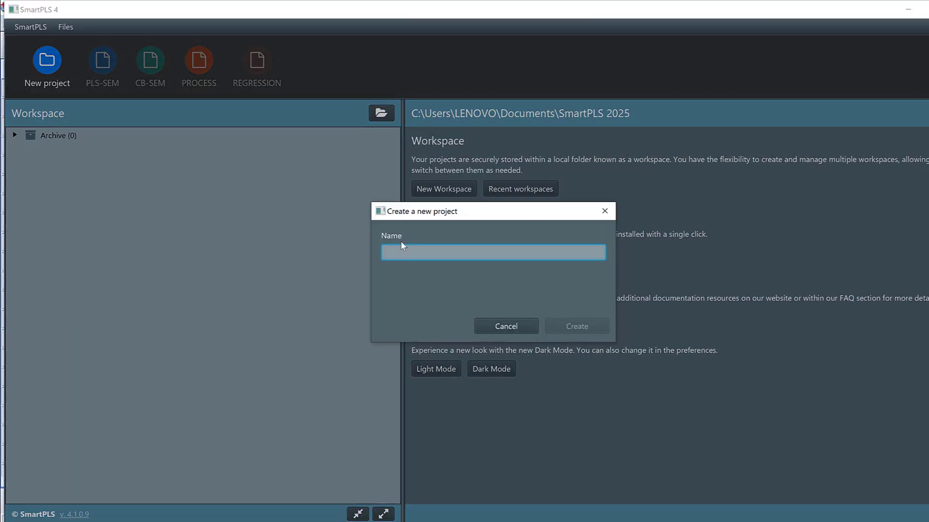
{"action": "type", "text": "M and AB"}
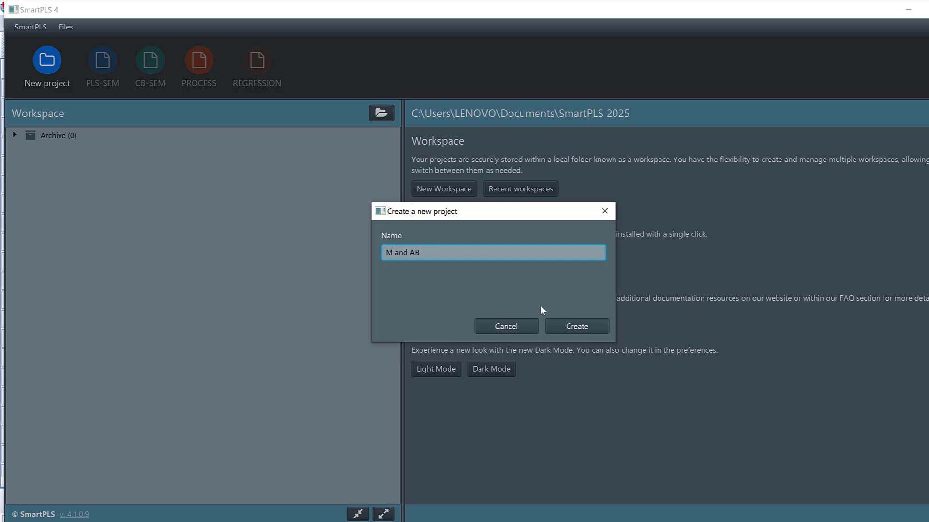
{"action": "left_click", "coordinate": [590, 327]}
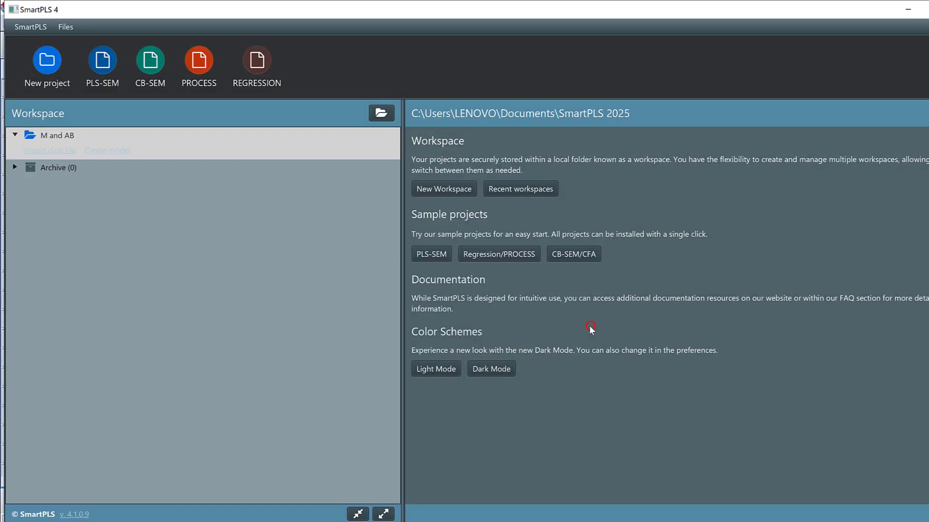
Step: Import "SPSS Coded survey on motivation and academic burnout.sav" into the M and AB project with 99 as the missing value marker
{"action": "left_click", "coordinate": [42, 151]}
{"action": "left_click", "coordinate": [156, 123]}
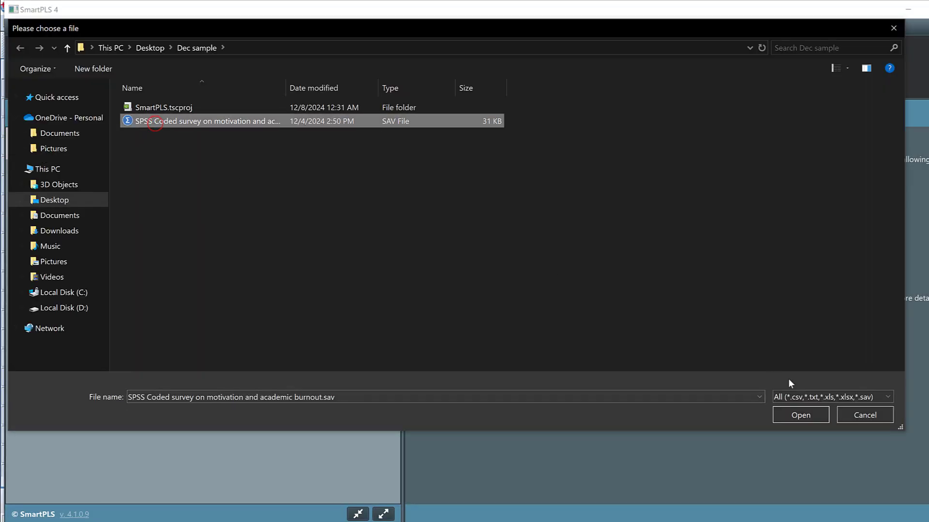
{"action": "left_click", "coordinate": [801, 415]}
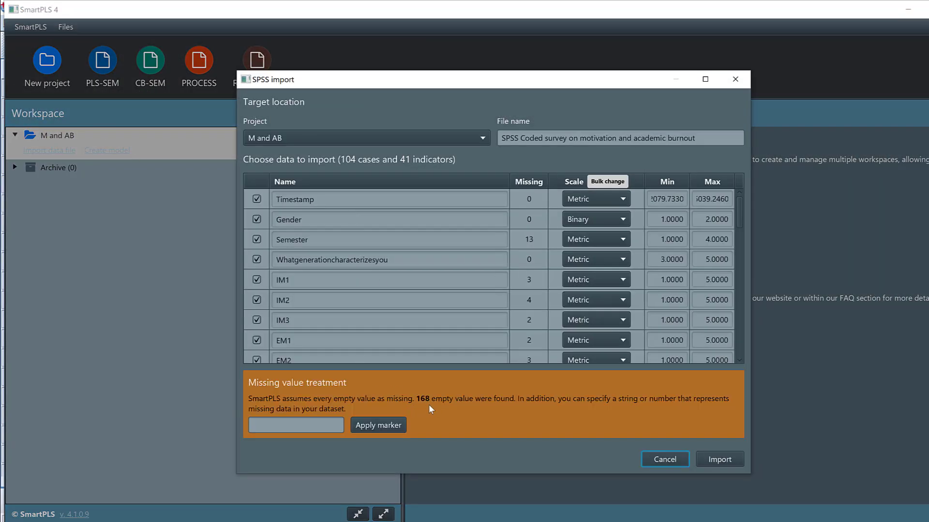
{"action": "left_click", "coordinate": [298, 426]}
{"action": "type", "text": "99"}
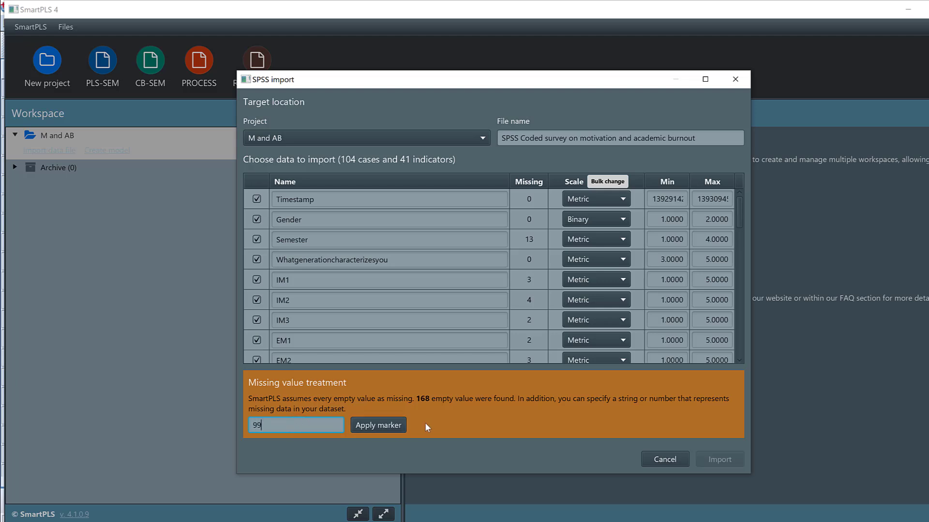
{"action": "left_click", "coordinate": [375, 428]}
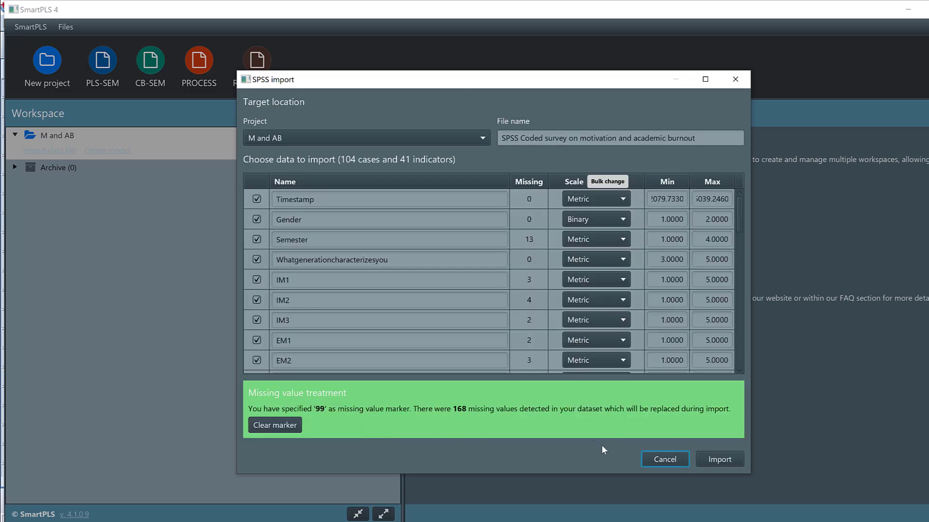
{"action": "left_click", "coordinate": [715, 459]}
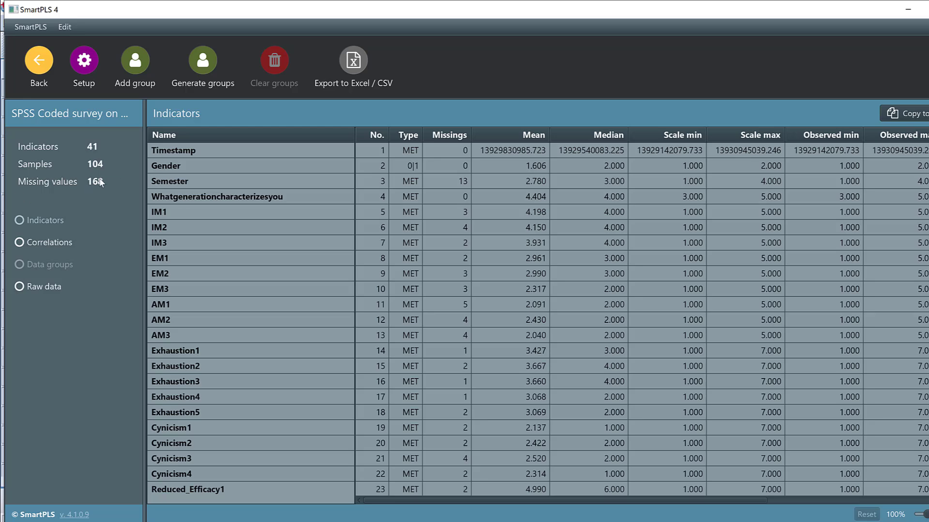
Step: Return to the workspace and create a PLS-SEM model named MM in the M and AB project
{"action": "left_click", "coordinate": [39, 85]}
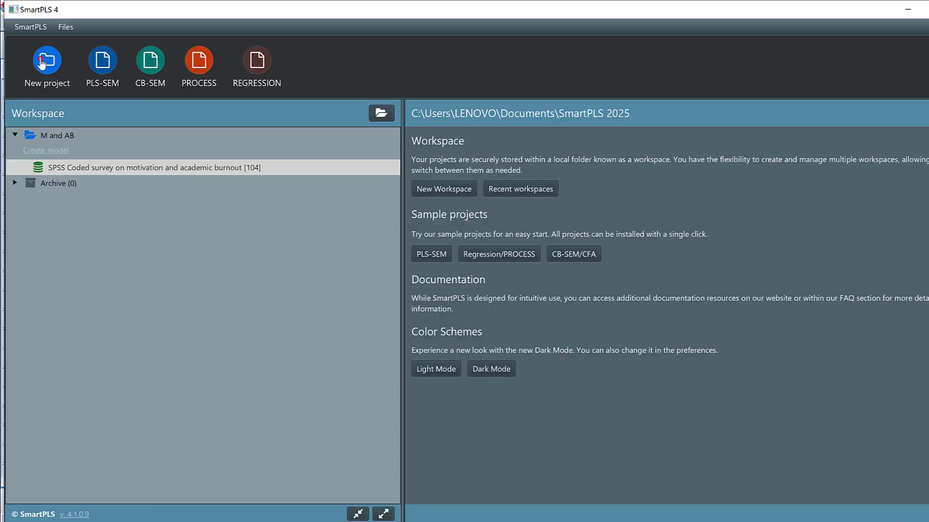
{"action": "left_click", "coordinate": [36, 150]}
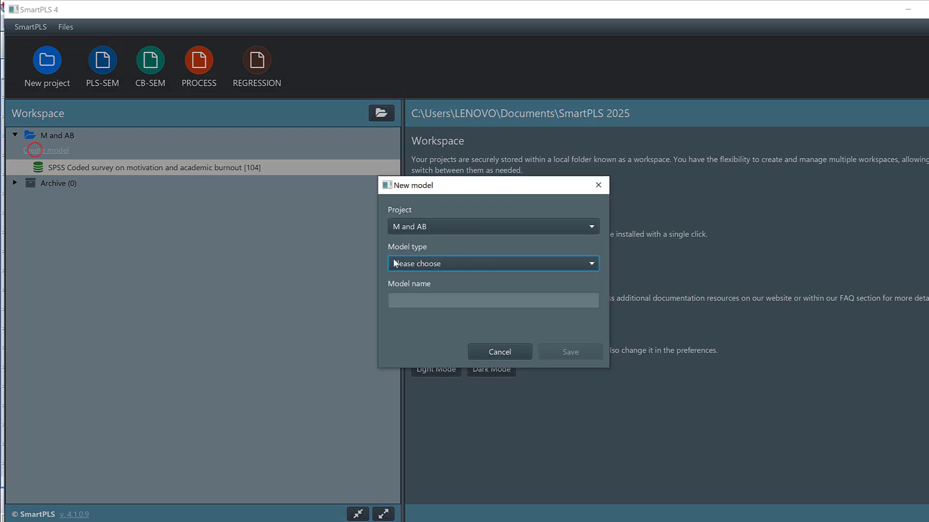
{"action": "left_click", "coordinate": [414, 264]}
{"action": "left_click", "coordinate": [425, 281]}
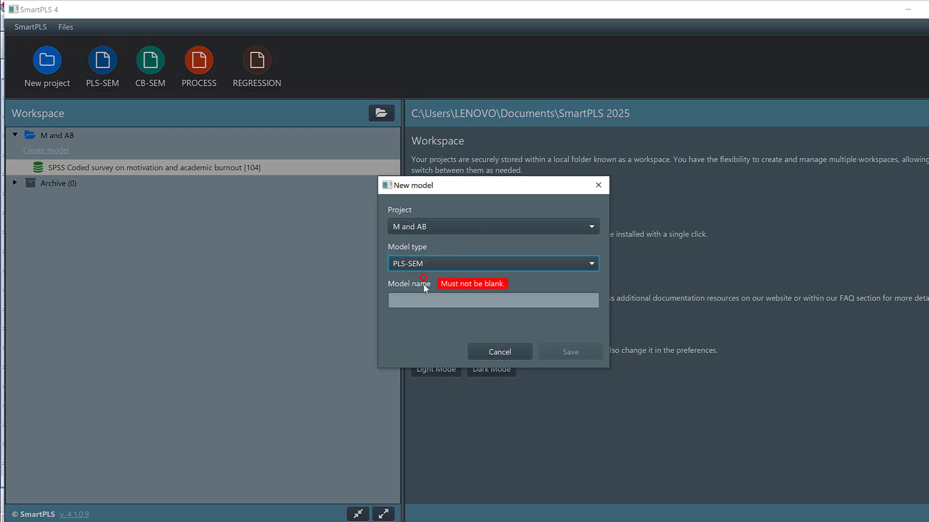
{"action": "left_click", "coordinate": [408, 296]}
{"action": "type", "text": "MM"}
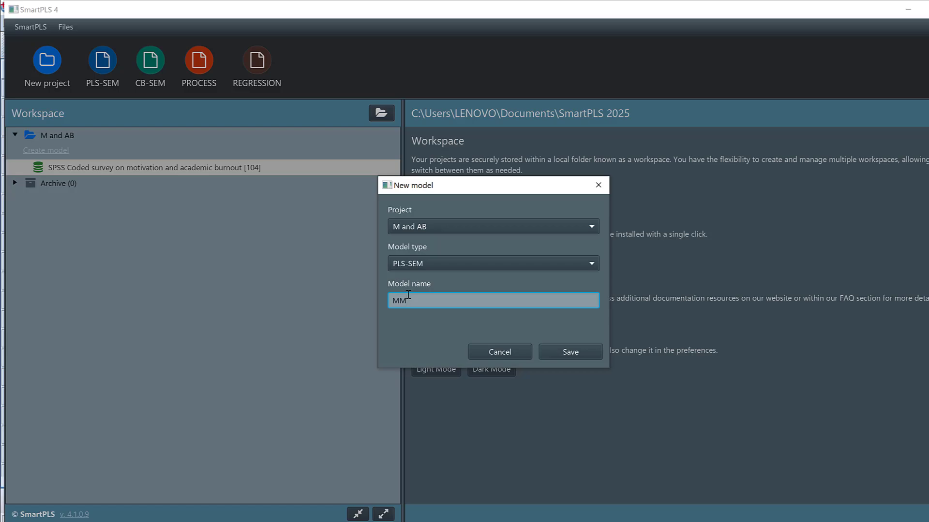
{"action": "left_click", "coordinate": [573, 353]}
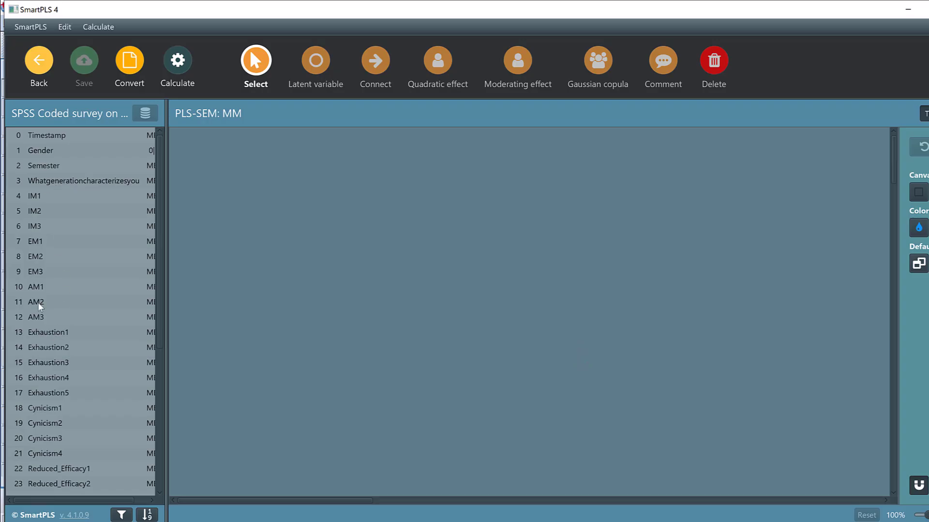
Step: Place the indicators IM1 through AM3 on the canvas as a latent variable named Motivation
{"action": "left_click", "coordinate": [34, 197]}
{"action": "scroll", "coordinate": [65, 212], "scroll_direction": "down", "scroll_amount": 3}
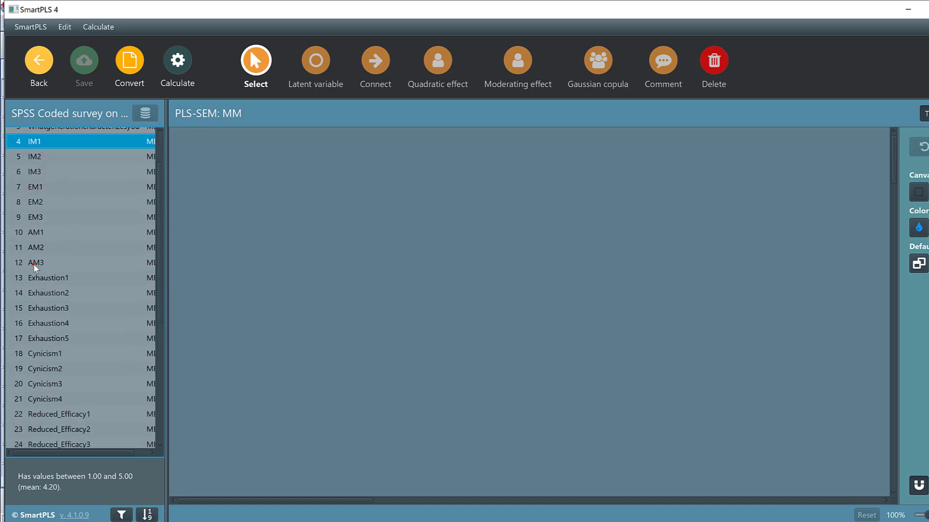
{"action": "left_click", "coordinate": [34, 263], "text": "shift"}
{"action": "left_click_drag", "start_coordinate": [33, 263], "coordinate": [213, 265]}
{"action": "type", "text": "Motivation"}
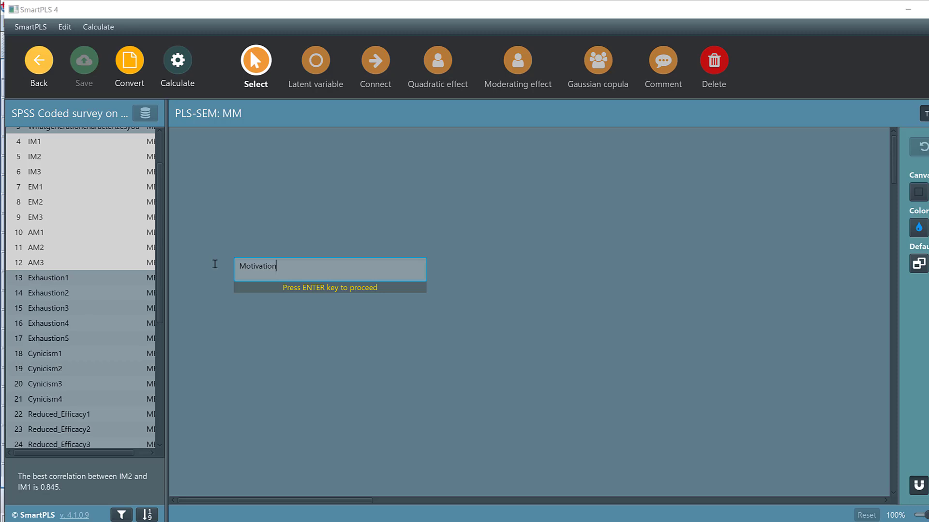
{"action": "key", "text": "Return"}
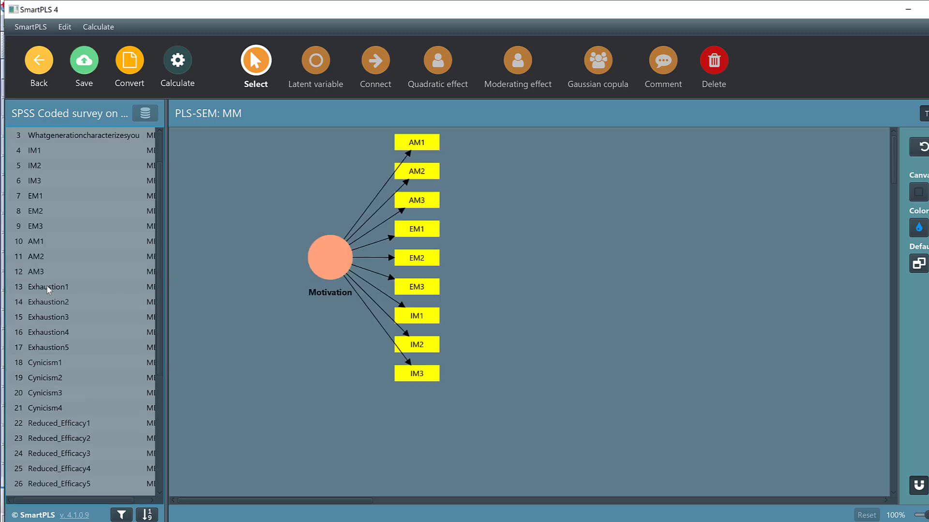
Step: Place the indicators Exhaustion1 through Reduced_Efficacy6 on the canvas as a latent variable named Academic burnout
{"action": "left_click", "coordinate": [48, 289]}
{"action": "scroll", "coordinate": [69, 291], "scroll_direction": "down", "scroll_amount": 3}
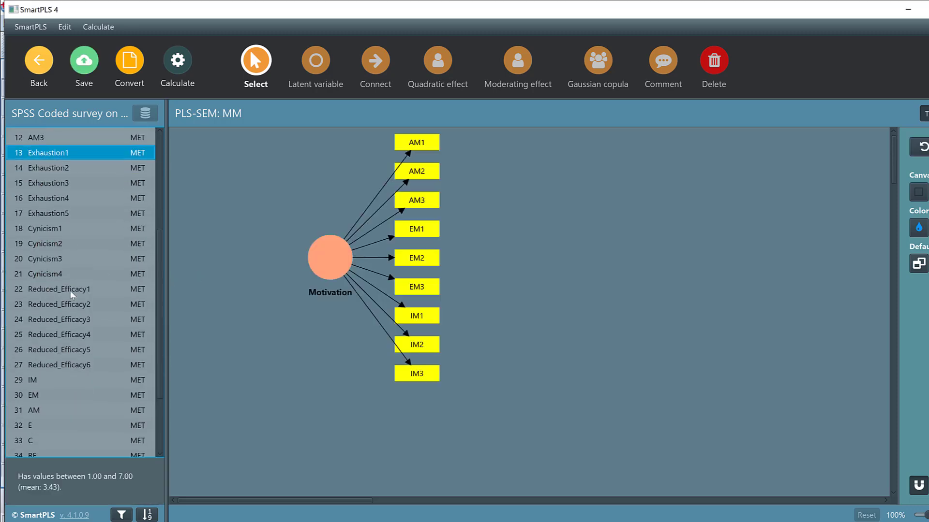
{"action": "scroll", "coordinate": [69, 290], "scroll_direction": "down", "scroll_amount": 1}
{"action": "left_click", "coordinate": [55, 329], "text": "shift"}
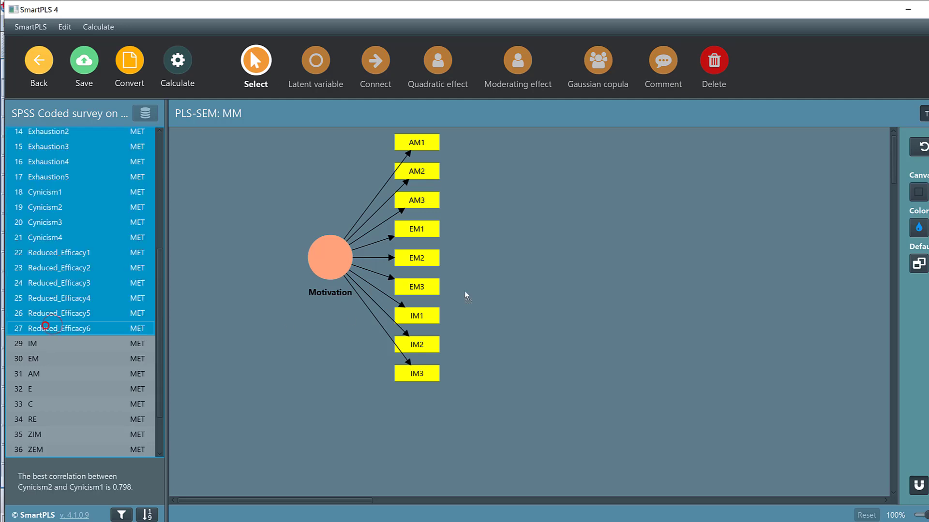
{"action": "left_click_drag", "start_coordinate": [737, 249], "coordinate": [737, 249]}
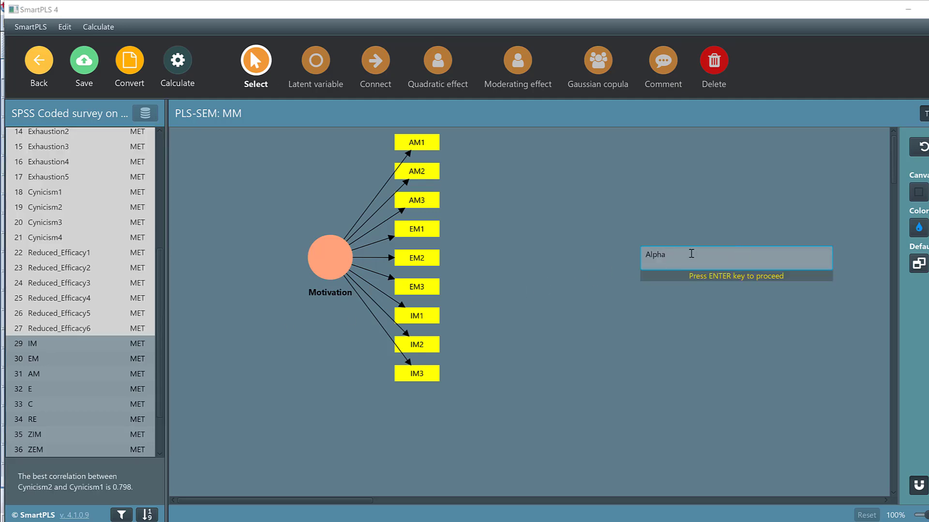
{"action": "double_click", "coordinate": [690, 253]}
{"action": "type", "text": "Academic burnout"}
{"action": "key", "text": "Return"}
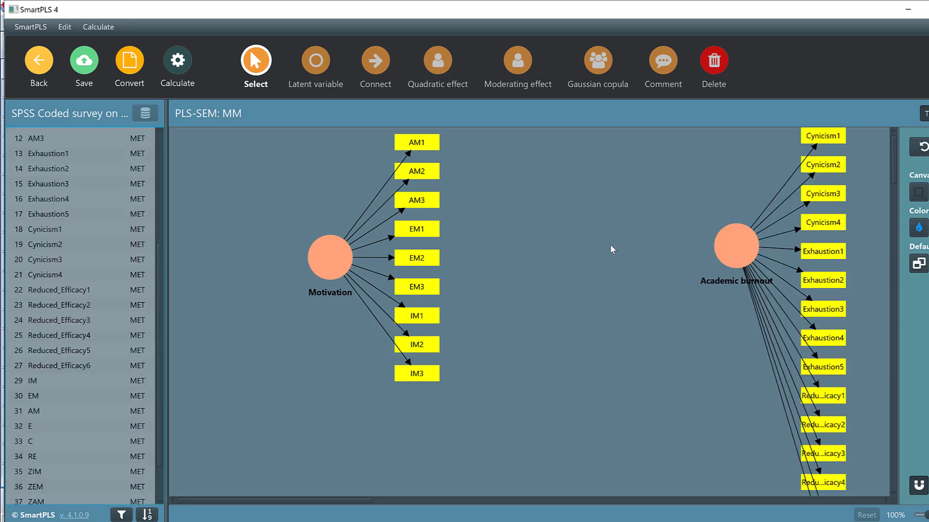
Step: Connect the Motivation construct to the Academic burnout construct with a path
{"action": "left_click", "coordinate": [376, 60]}
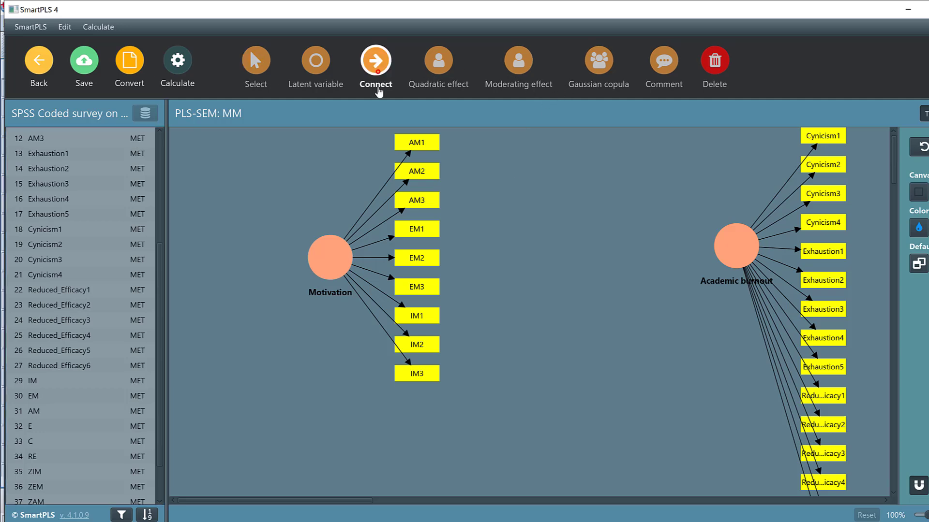
{"action": "left_click", "coordinate": [322, 262]}
{"action": "left_click", "coordinate": [724, 250]}
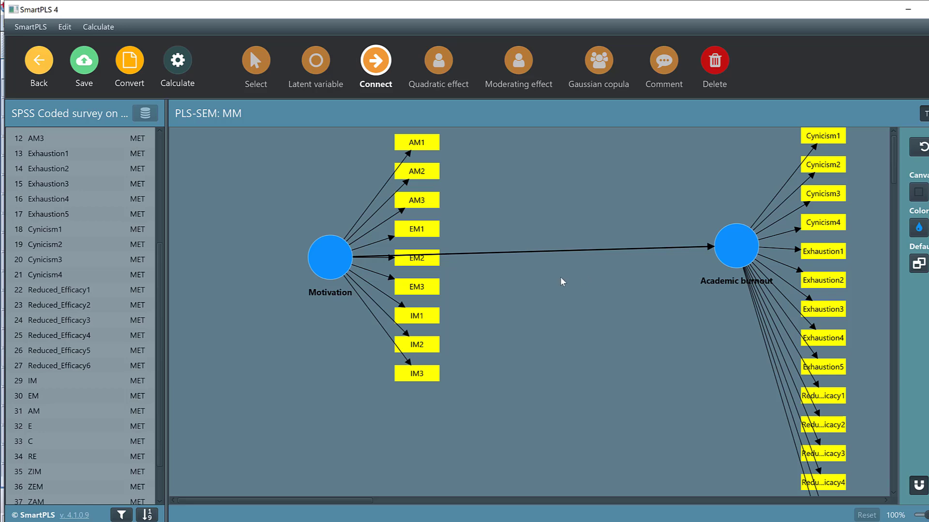
{"action": "left_click", "coordinate": [327, 263]}
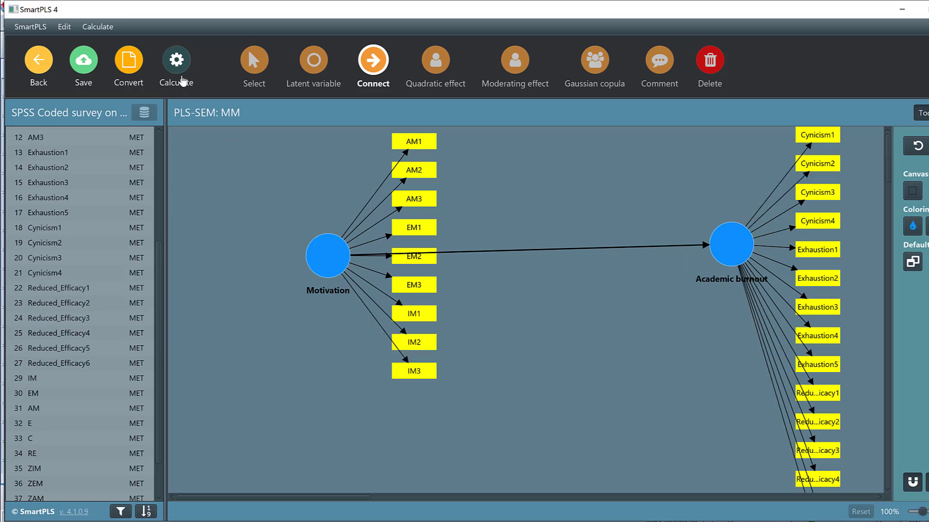
Step: Try to run the PLS-SEM algorithm with Path weighting and standardized results, check the error details and close the dialog
{"action": "left_click", "coordinate": [172, 62]}
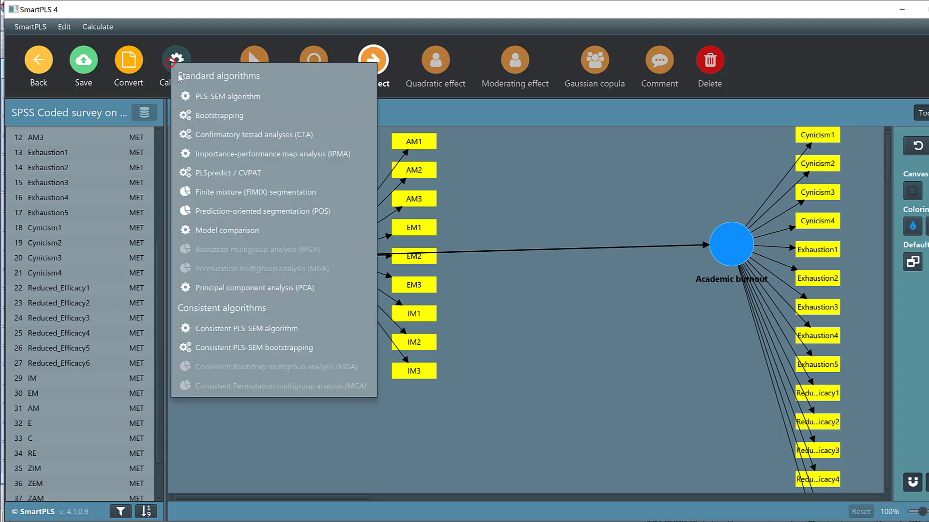
{"action": "left_click", "coordinate": [216, 96]}
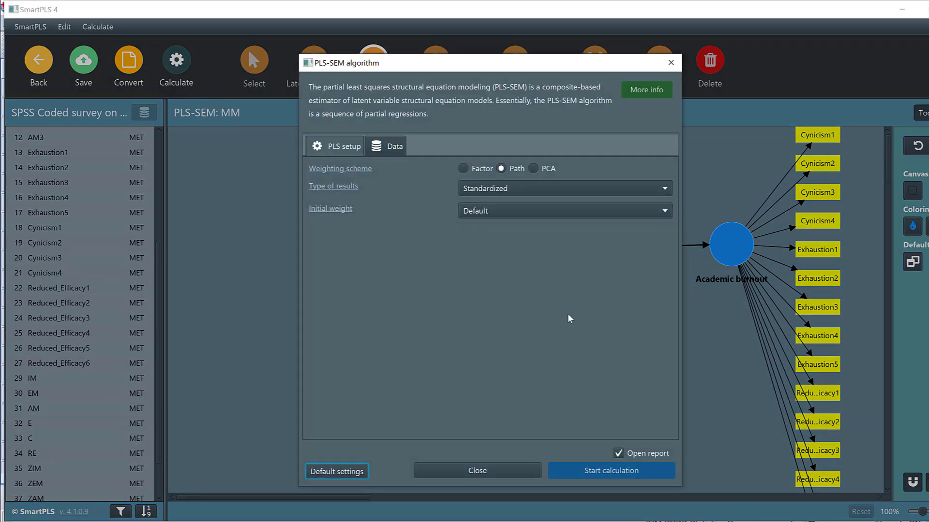
{"action": "left_click", "coordinate": [615, 472]}
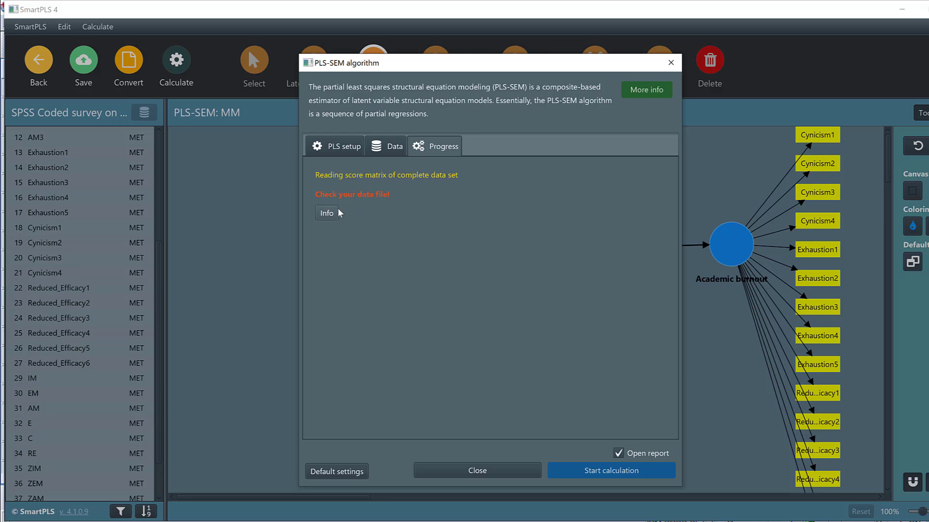
{"action": "left_click", "coordinate": [326, 213]}
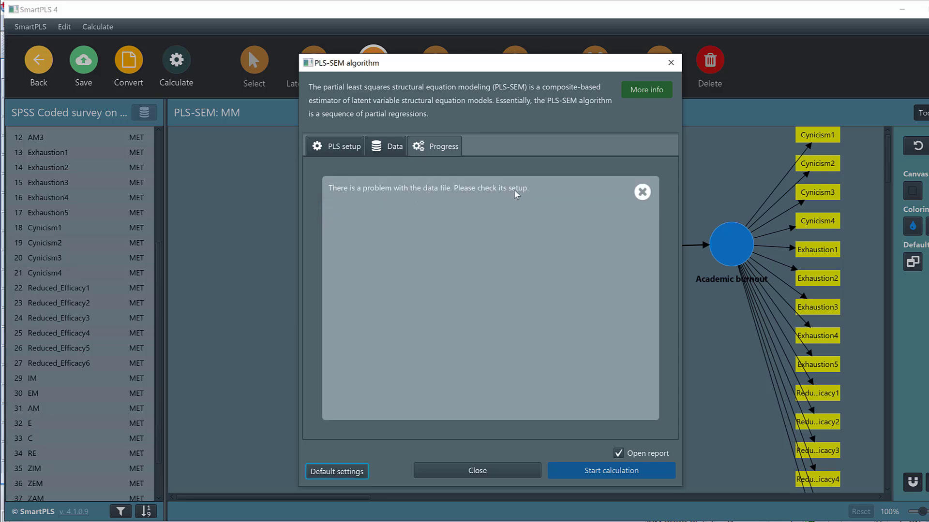
{"action": "left_click", "coordinate": [643, 192]}
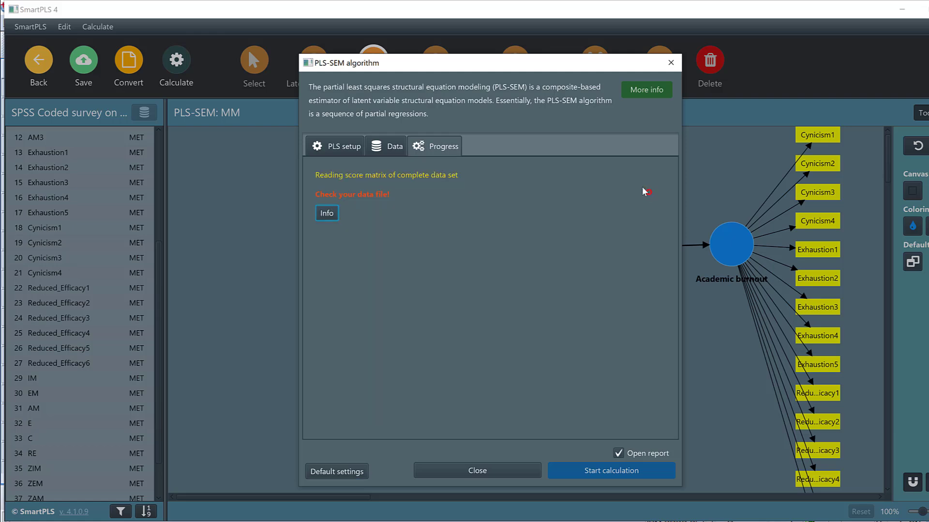
{"action": "left_click", "coordinate": [670, 64]}
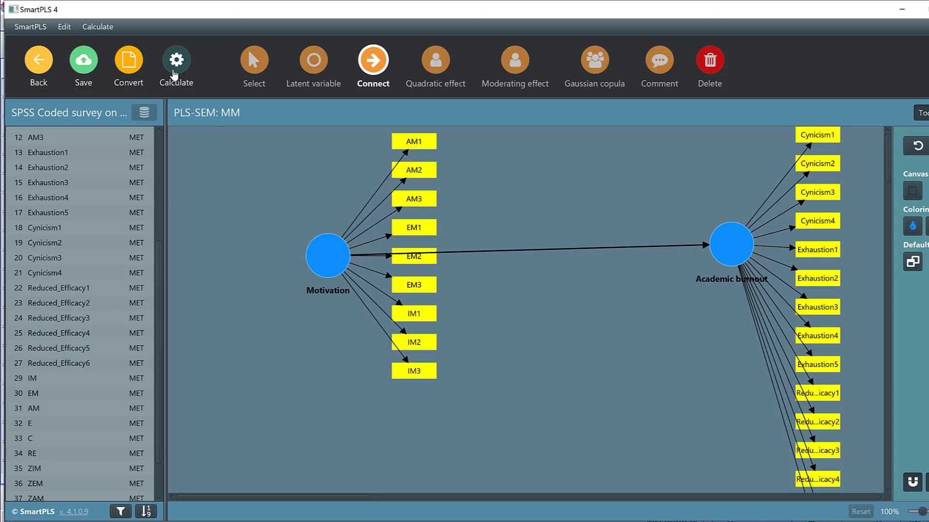
Step: Try to run Bootstrapping on the MM model and close its dialog
{"action": "left_click", "coordinate": [177, 70]}
{"action": "left_click", "coordinate": [213, 126]}
{"action": "left_click", "coordinate": [594, 469]}
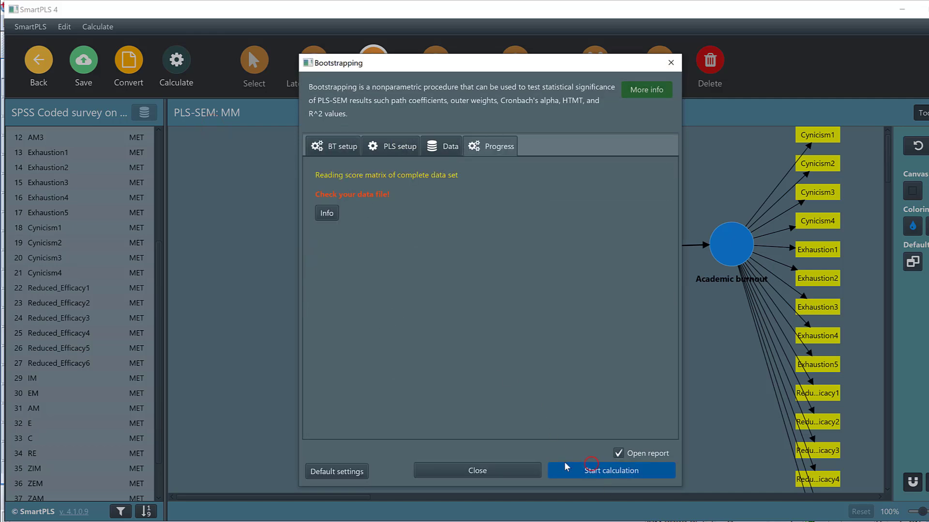
{"action": "left_click", "coordinate": [671, 63]}
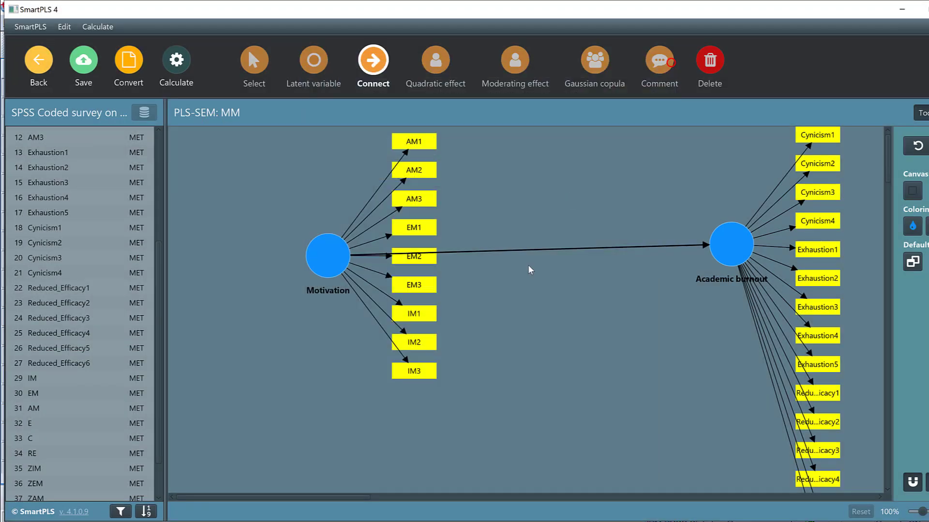
Step: Leave the MM model for the workspace, saving its changes
{"action": "scroll", "coordinate": [486, 329], "scroll_direction": "down", "scroll_amount": 2}
{"action": "scroll", "coordinate": [486, 335], "scroll_direction": "up", "scroll_amount": 2}
{"action": "left_click", "coordinate": [48, 67]}
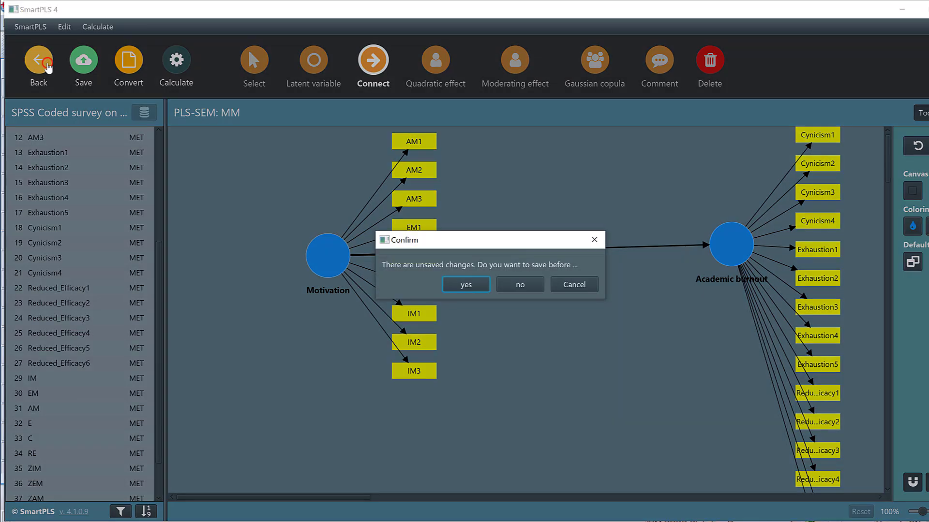
{"action": "left_click", "coordinate": [459, 287]}
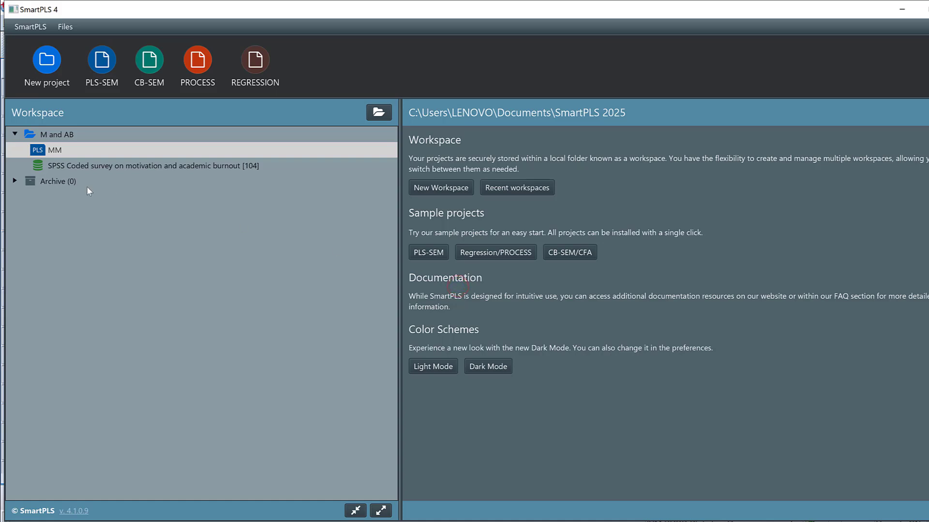
Step: Reopen the MM model, align the Motivation indicators to the left of their construct and save the model
{"action": "double_click", "coordinate": [57, 151]}
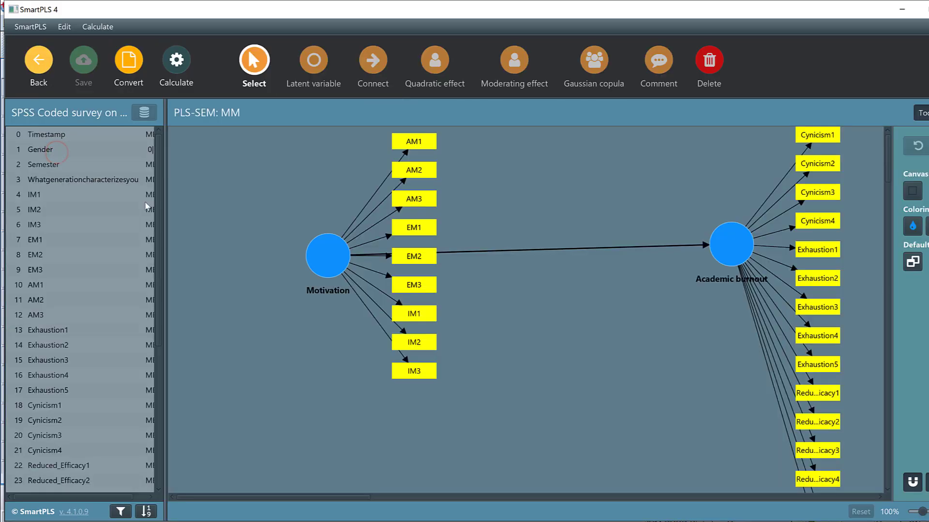
{"action": "right_click", "coordinate": [317, 258]}
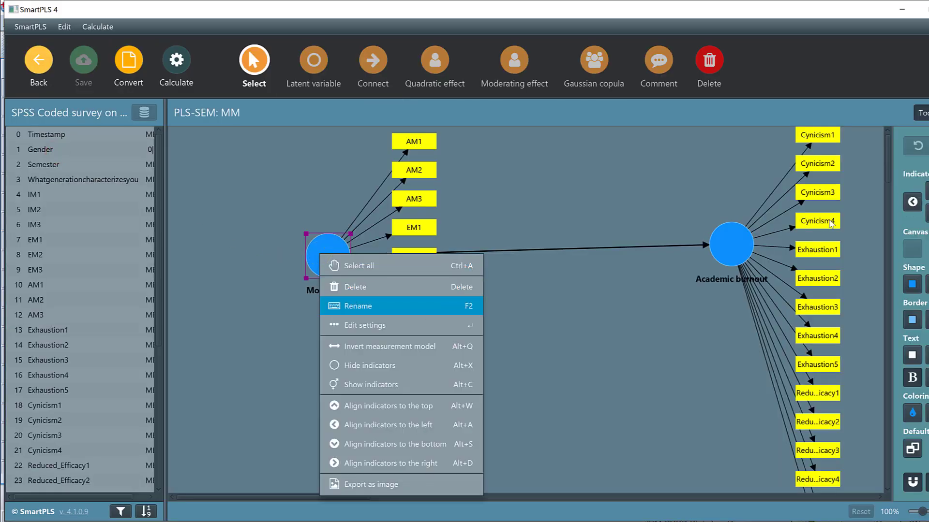
{"action": "left_click", "coordinate": [913, 203]}
{"action": "left_click", "coordinate": [913, 202]}
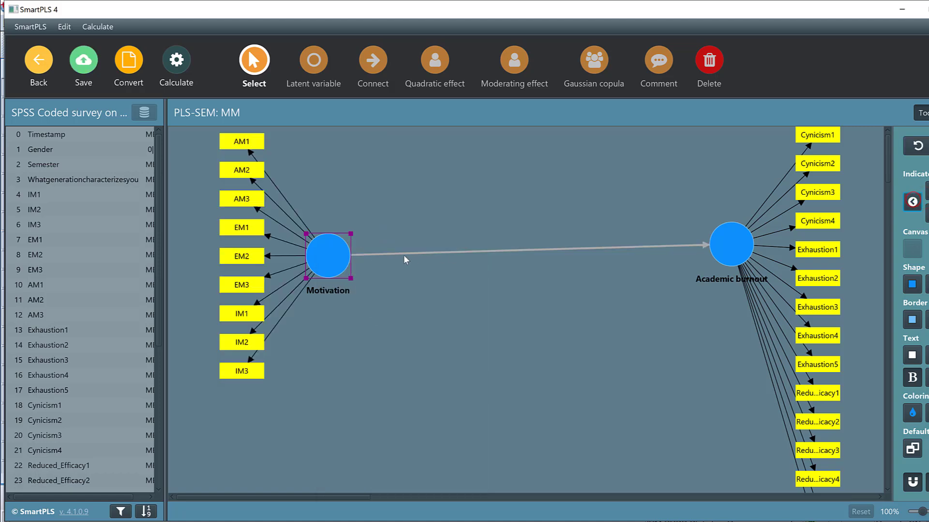
{"action": "left_click", "coordinate": [92, 61]}
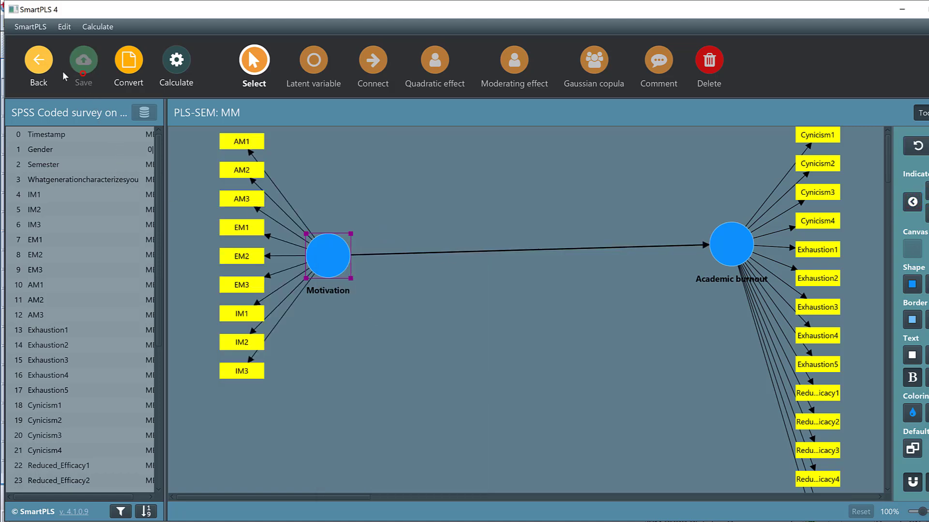
Step: Return to the workspace and open the imported survey data file to examine its indicators
{"action": "left_click", "coordinate": [45, 65]}
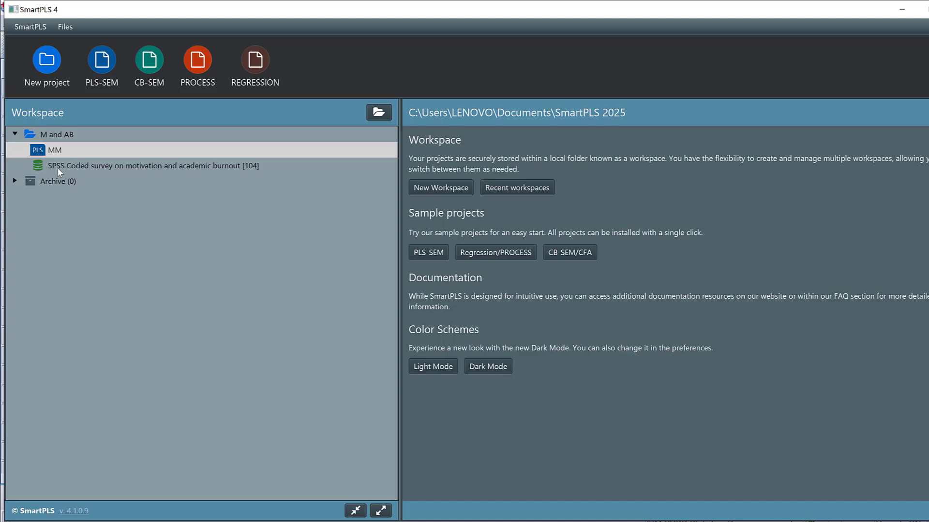
{"action": "double_click", "coordinate": [57, 167]}
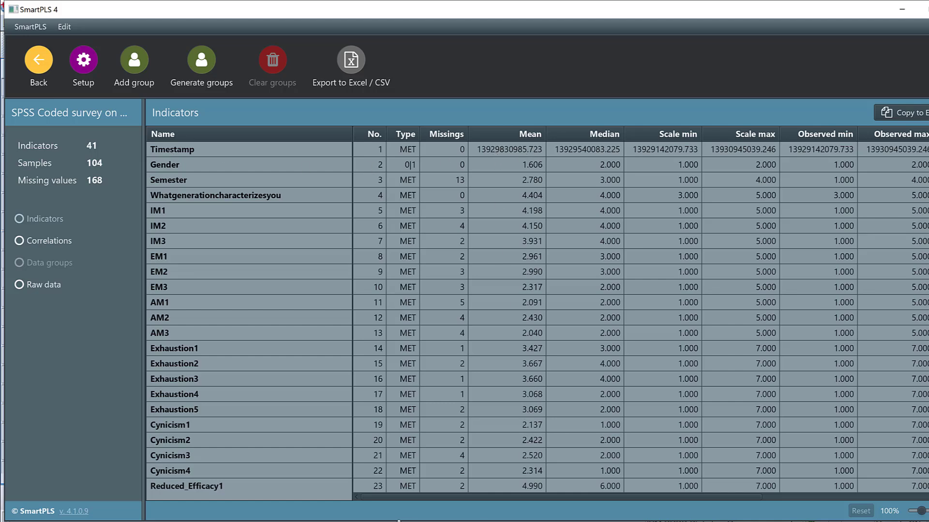
Step: Switch to the SPSS Data Editor, save the dataset and delete the Timestamp variable
{"action": "mouse_move", "coordinate": [398, 520]}
{"action": "left_click", "coordinate": [303, 470]}
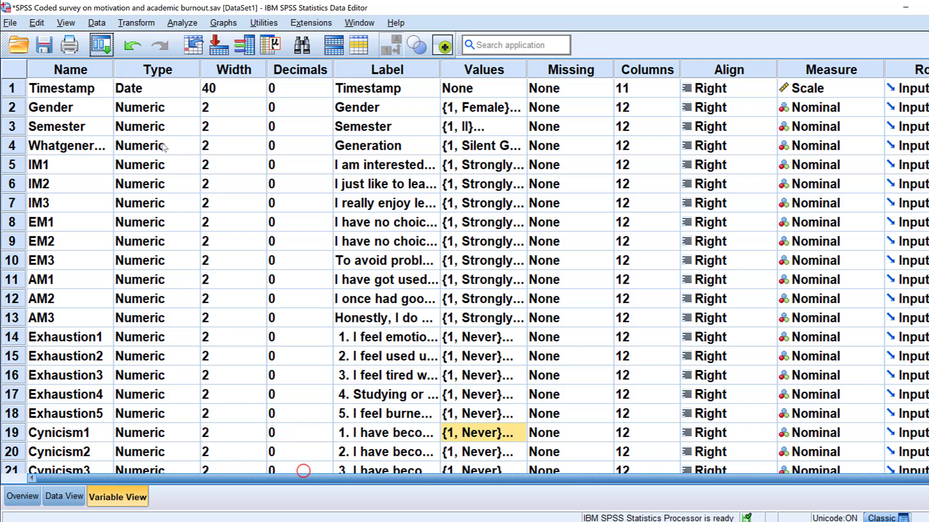
{"action": "left_click", "coordinate": [44, 45]}
{"action": "left_click", "coordinate": [5, 92]}
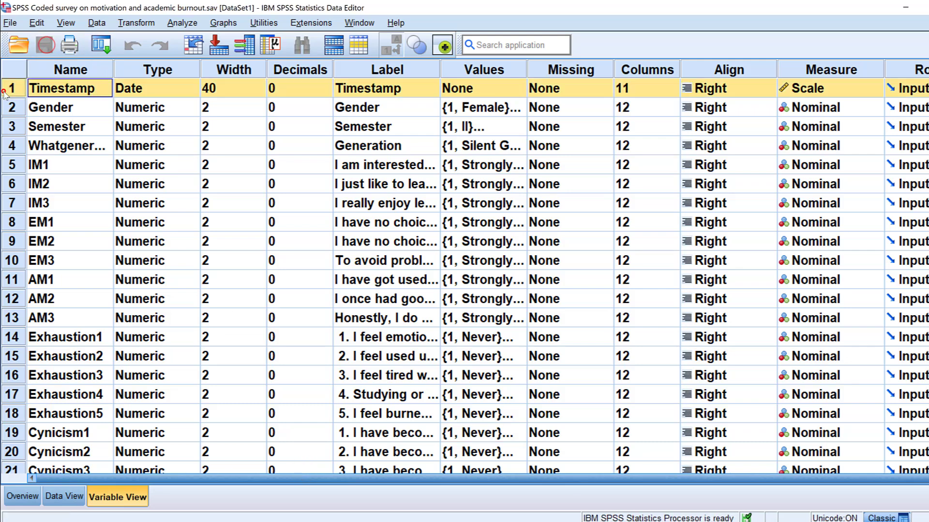
{"action": "right_click", "coordinate": [5, 92]}
{"action": "left_click", "coordinate": [27, 138]}
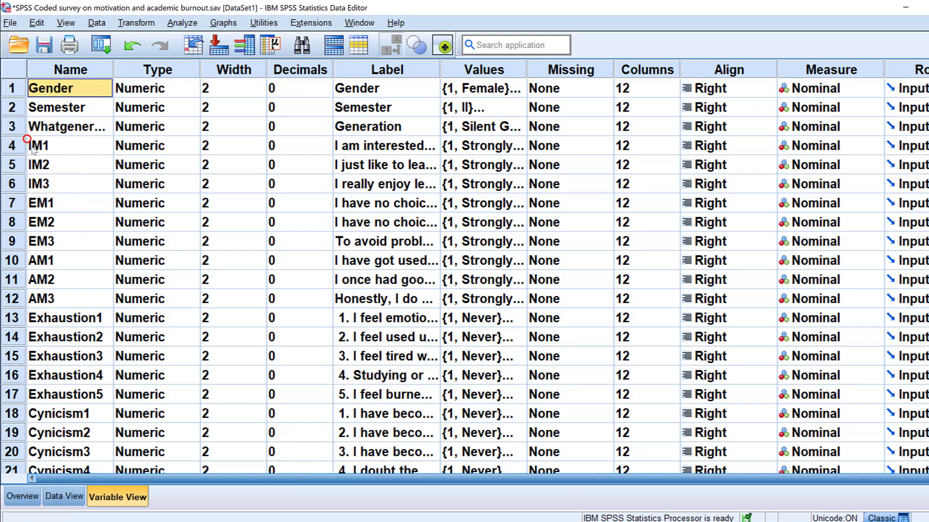
Step: Delete the z-score variables ZIM through ZRE from the dataset and save the file
{"action": "scroll", "coordinate": [32, 150], "scroll_direction": "down", "scroll_amount": 13}
{"action": "scroll", "coordinate": [204, 301], "scroll_direction": "up", "scroll_amount": 3}
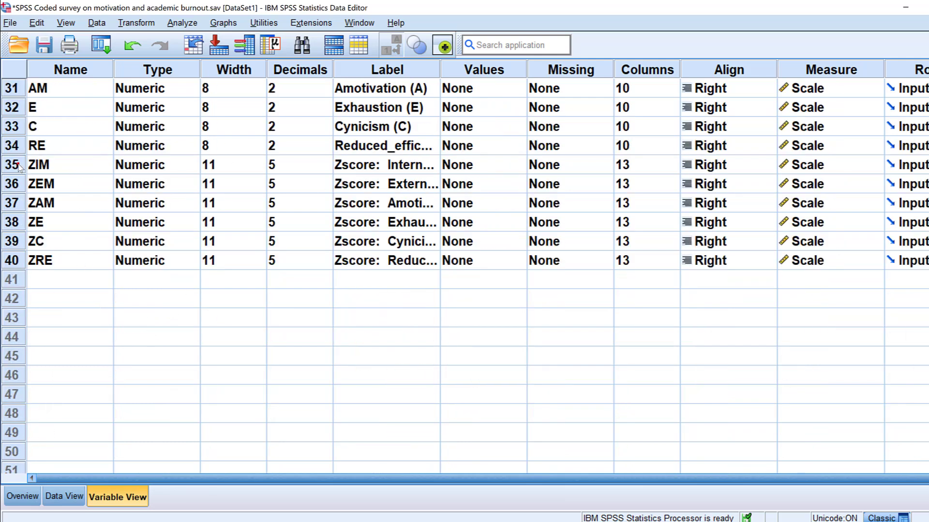
{"action": "left_click_drag", "start_coordinate": [20, 167], "coordinate": [10, 261]}
{"action": "right_click", "coordinate": [11, 260]}
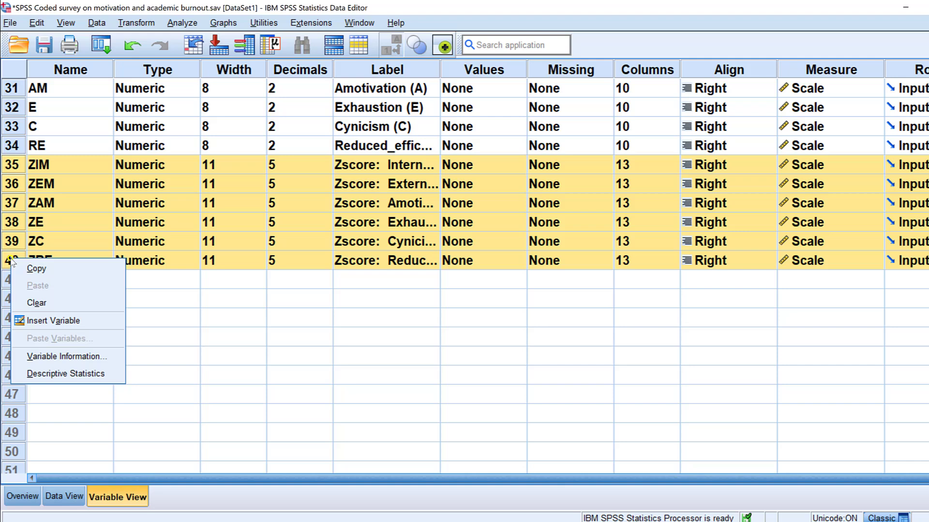
{"action": "left_click", "coordinate": [30, 301]}
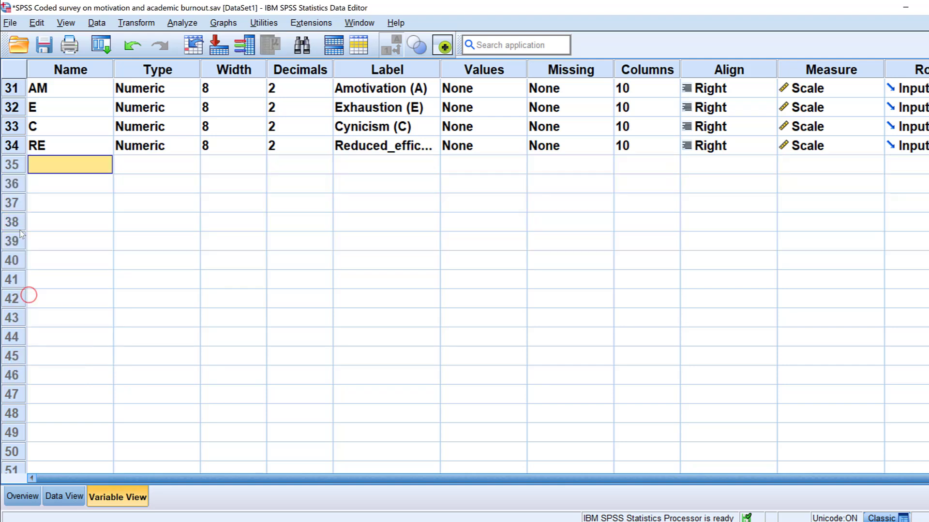
{"action": "left_click", "coordinate": [44, 45]}
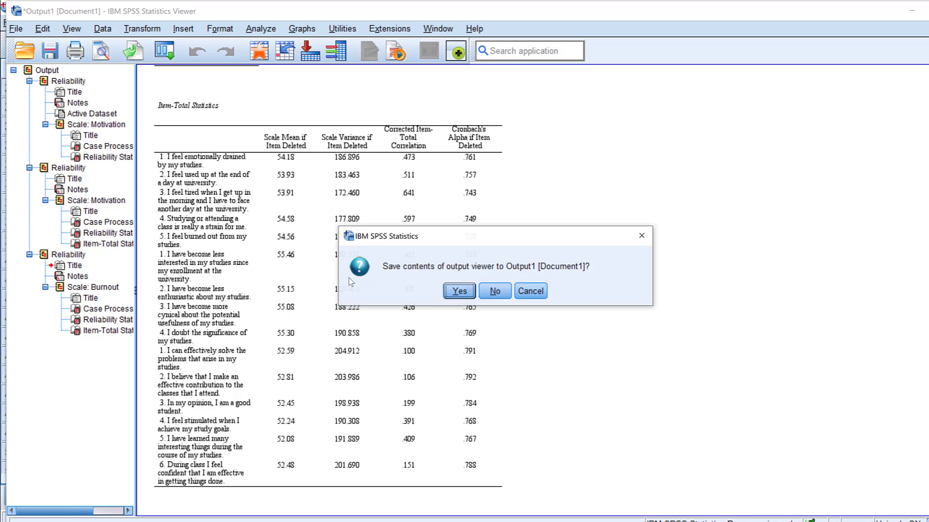
Step: Close the SPSS Data Editor, return to the SmartPLS workspace and choose SPSS Coded survey on motivation and academic burnout.sav for import into M and AB
{"action": "left_click", "coordinate": [923, 7]}
{"action": "left_click", "coordinate": [494, 291]}
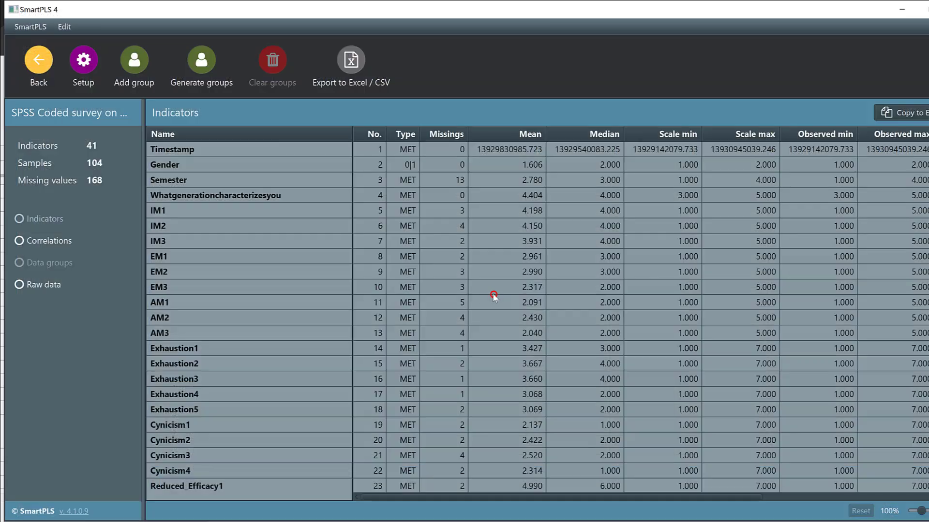
{"action": "left_click", "coordinate": [39, 63]}
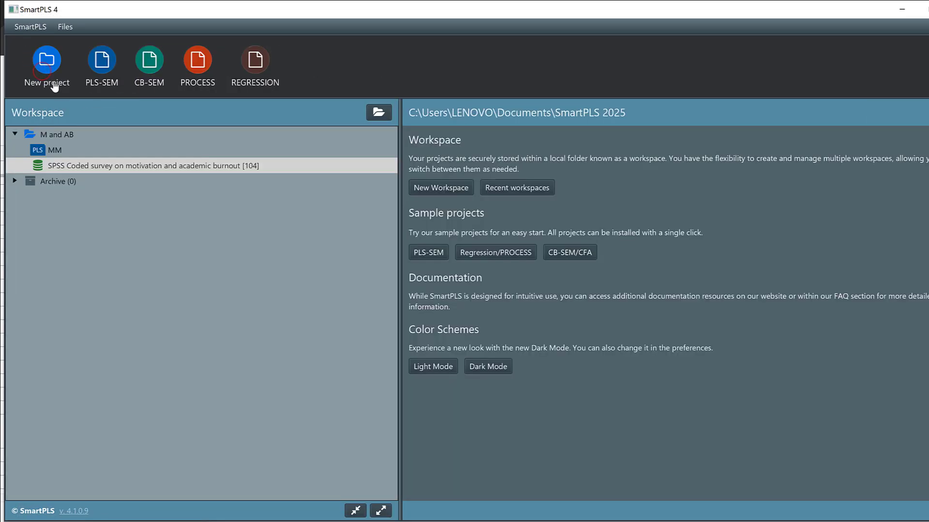
{"action": "right_click", "coordinate": [65, 167]}
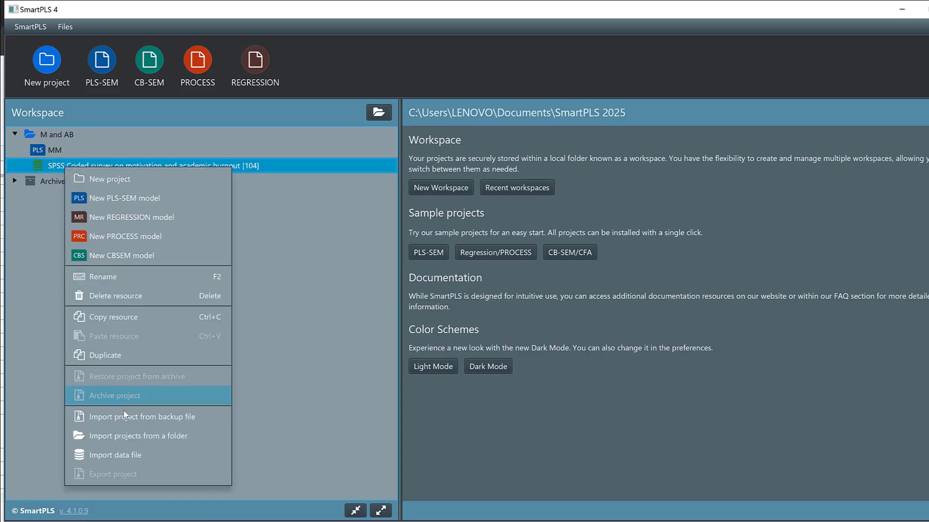
{"action": "left_click", "coordinate": [112, 451]}
{"action": "left_click", "coordinate": [153, 120]}
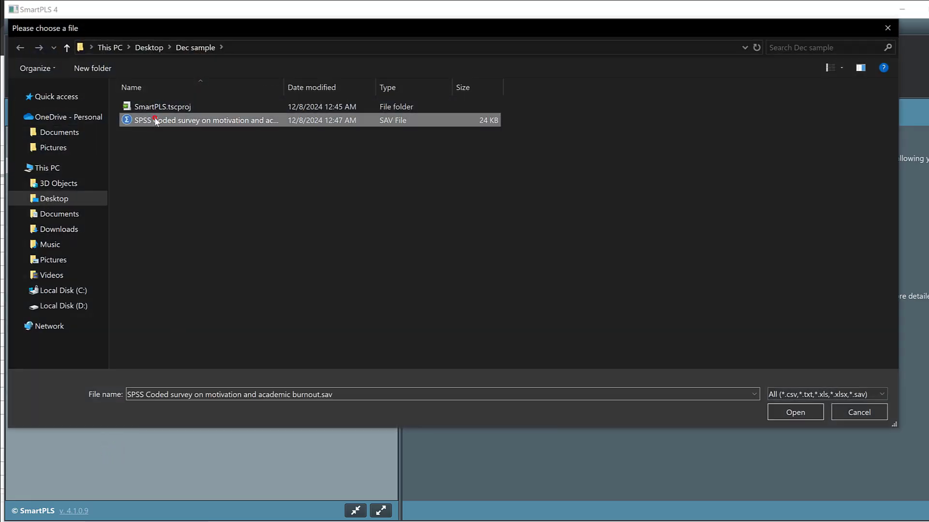
{"action": "left_click", "coordinate": [783, 419]}
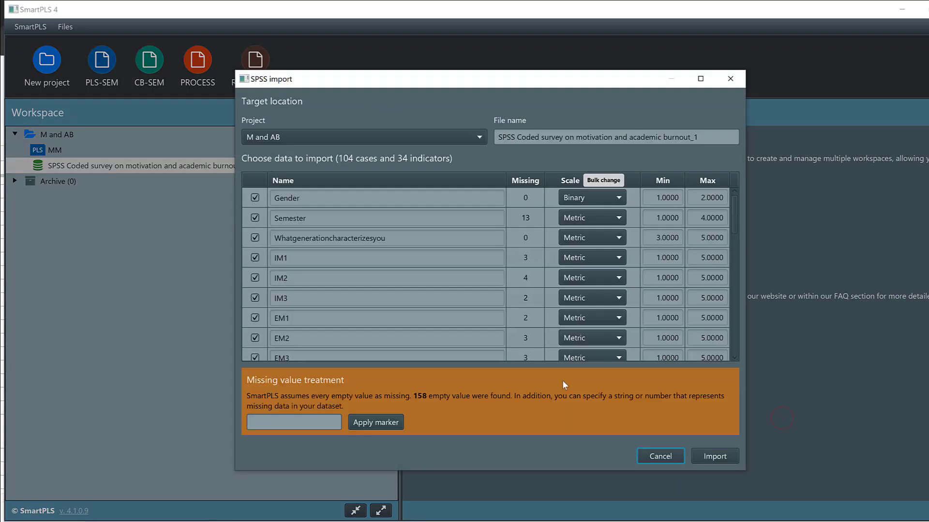
Step: Apply -99 as the missing value marker and import the dataset as SPSS Coded survey on motivation and academic burnout_1
{"action": "left_click", "coordinate": [294, 427]}
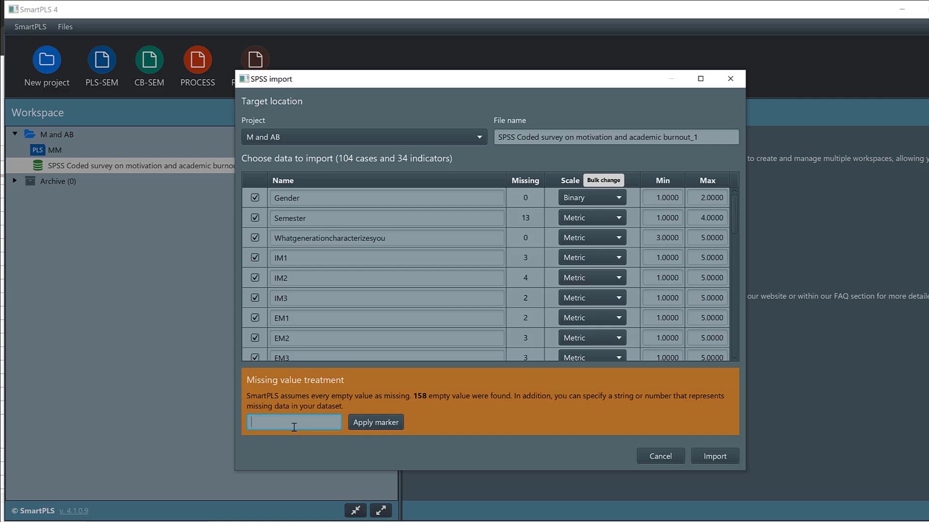
{"action": "type", "text": "-99"}
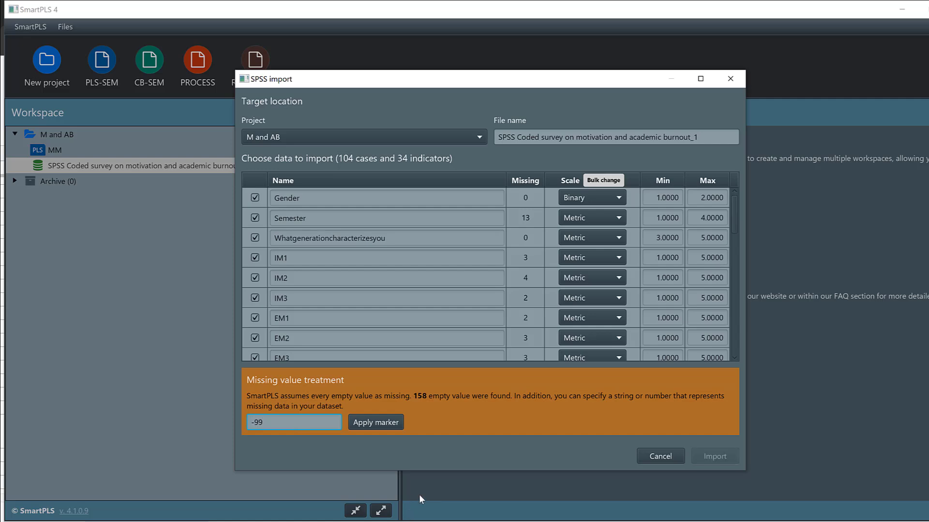
{"action": "left_click", "coordinate": [377, 422]}
{"action": "left_click", "coordinate": [714, 455]}
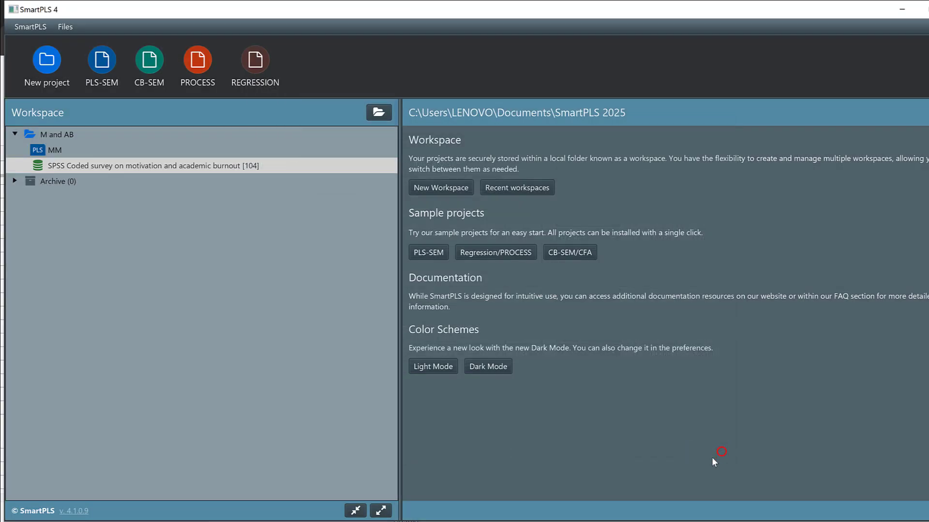
{"action": "left_click", "coordinate": [38, 73]}
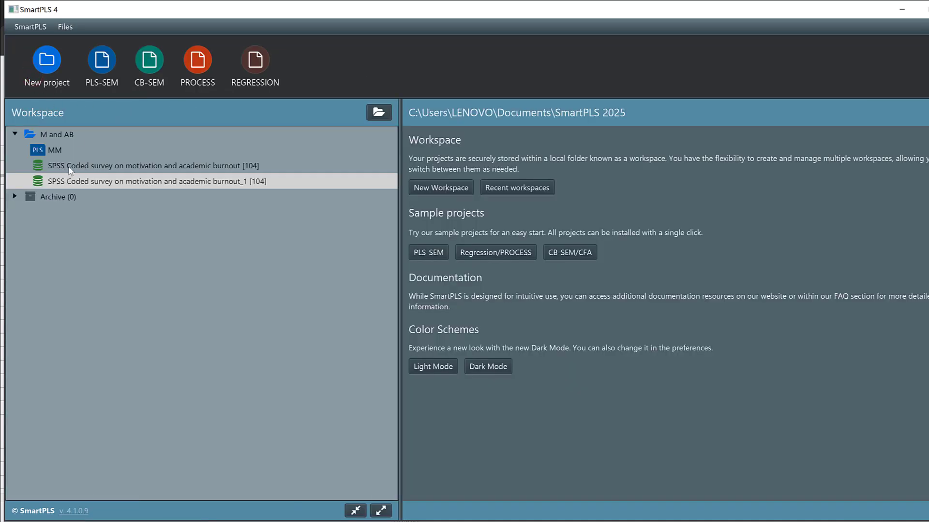
Step: Delete the original SPSS Coded survey on motivation and academic burnout data file from the M and AB project
{"action": "left_click", "coordinate": [69, 167]}
{"action": "right_click", "coordinate": [69, 168]}
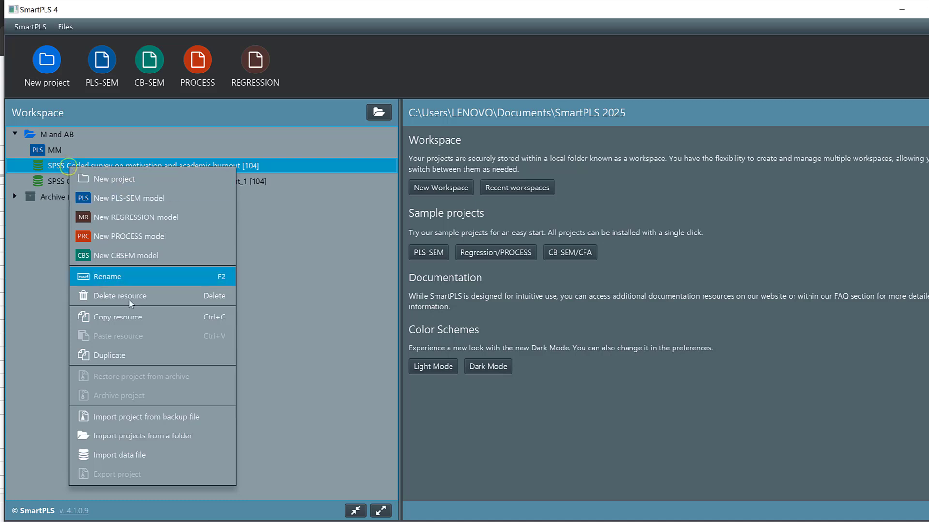
{"action": "left_click", "coordinate": [92, 295]}
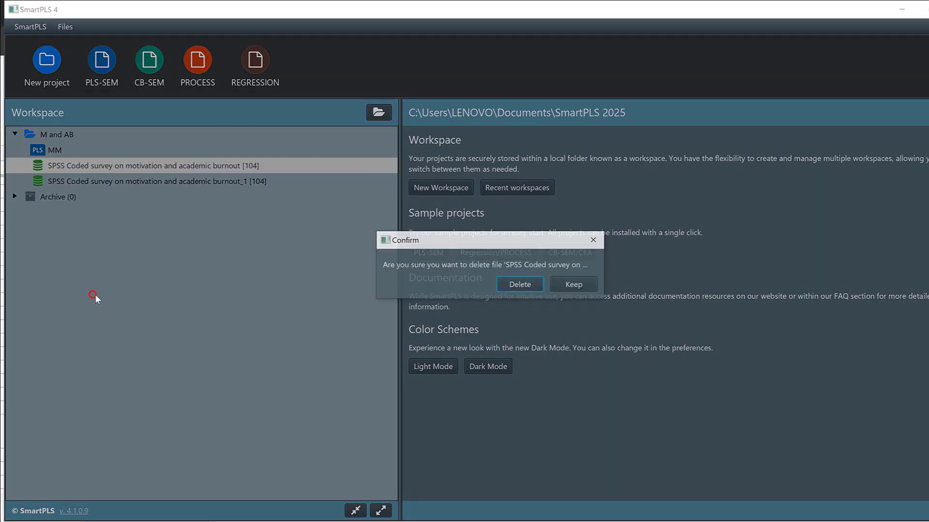
{"action": "left_click", "coordinate": [510, 283]}
{"action": "left_click", "coordinate": [147, 161]}
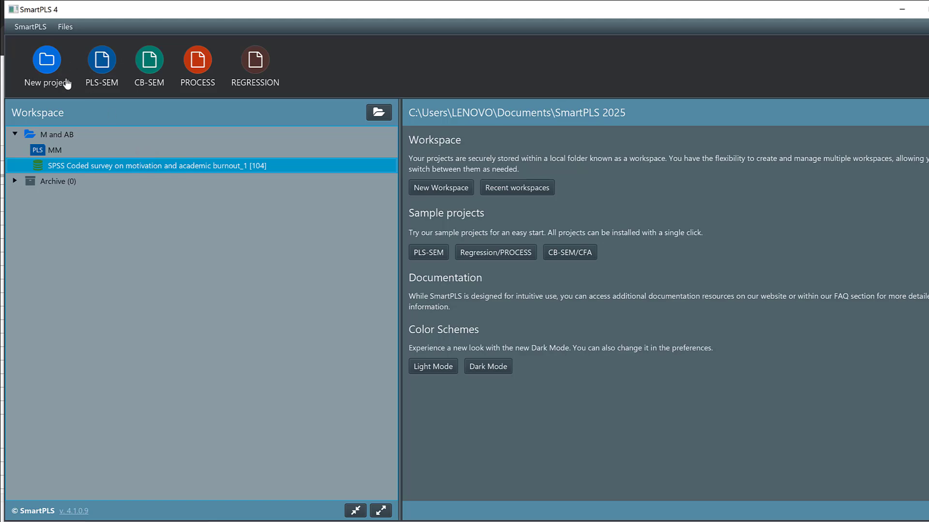
Step: Open the MM model, try to run the PLS-SEM algorithm and read the details of its data file message
{"action": "double_click", "coordinate": [45, 148]}
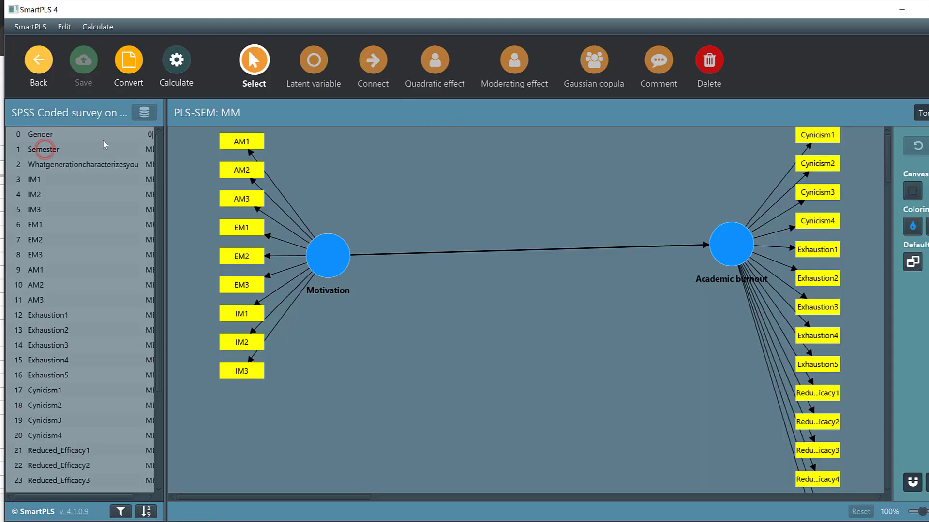
{"action": "left_click", "coordinate": [176, 71]}
{"action": "left_click", "coordinate": [221, 99]}
{"action": "left_click", "coordinate": [591, 470]}
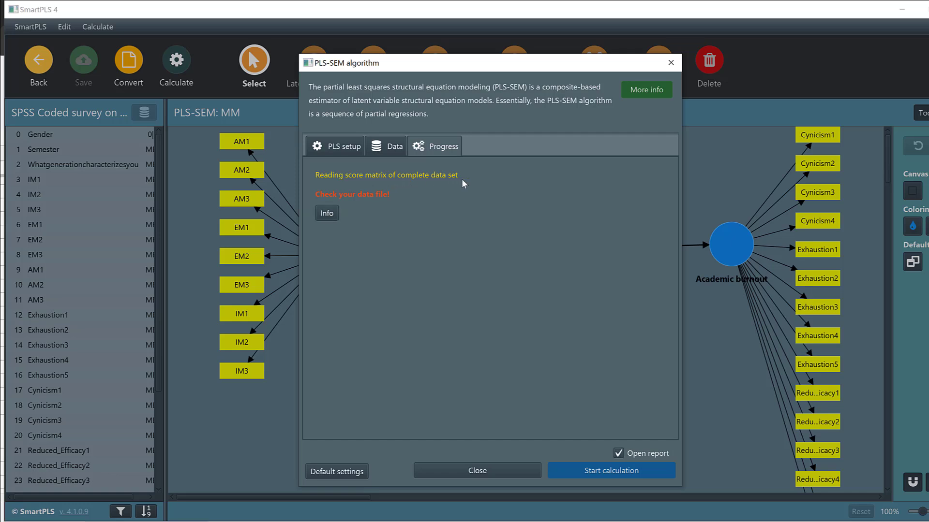
{"action": "left_click", "coordinate": [327, 214]}
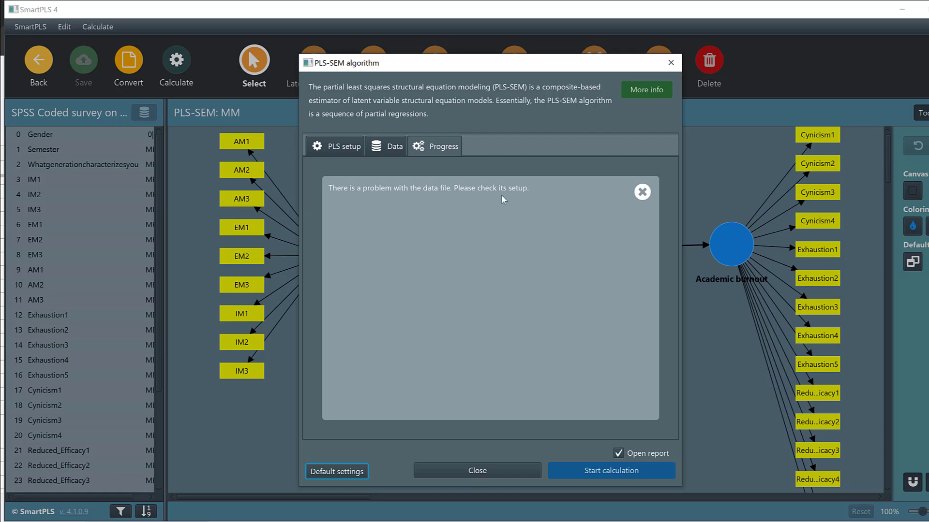
{"action": "left_click", "coordinate": [642, 193]}
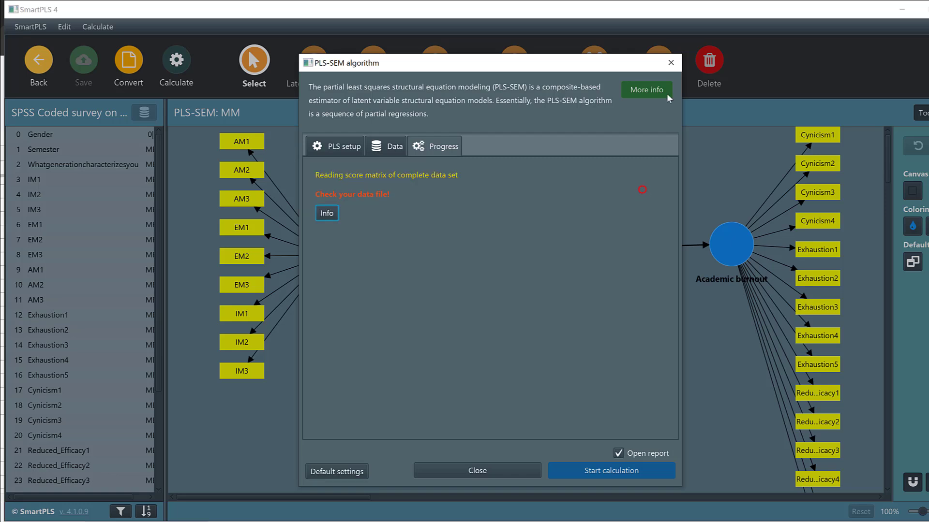
{"action": "left_click", "coordinate": [670, 62]}
Step: Open the re-imported survey data file from the workspace and examine its setup for the problematic line
{"action": "left_click", "coordinate": [31, 71]}
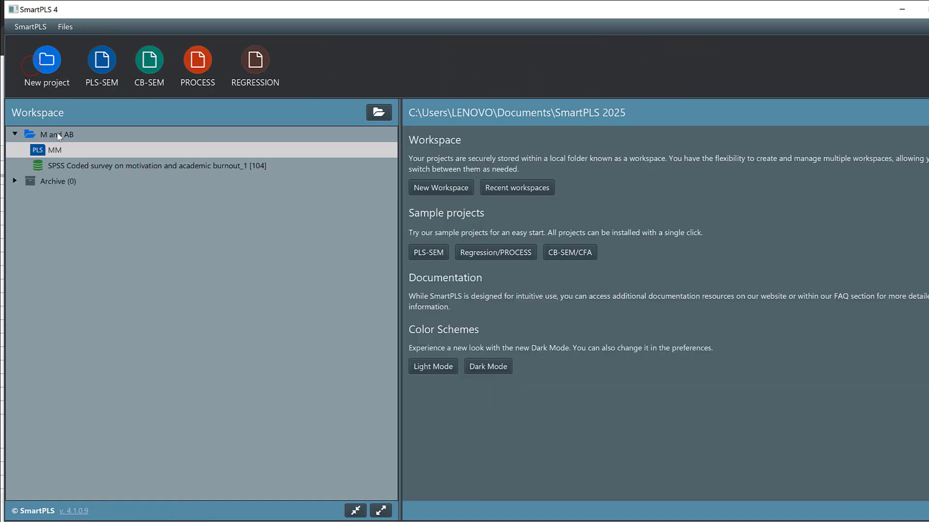
{"action": "double_click", "coordinate": [42, 166]}
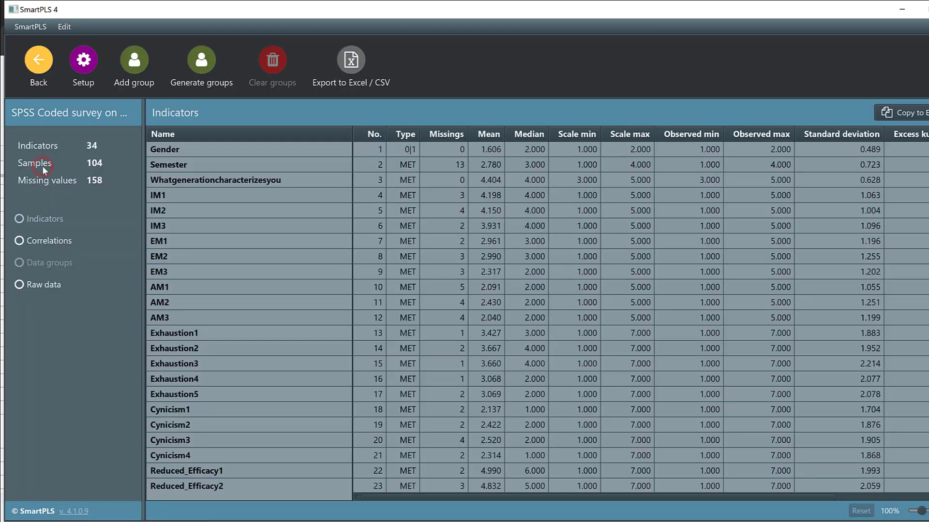
{"action": "left_click", "coordinate": [86, 62]}
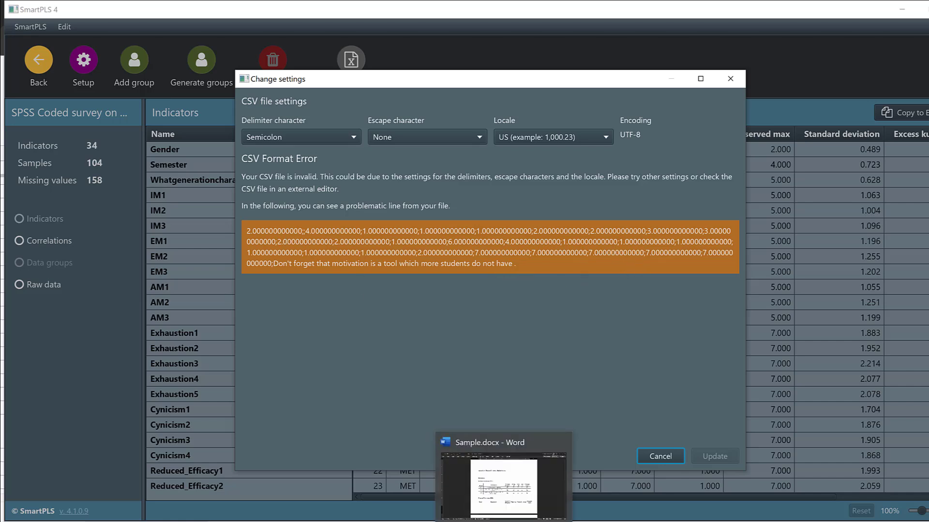
Step: Open the SPSS Coded survey on motivation and academic burnout file from the Dec sample folder in SPSS and review its variables
{"action": "left_click", "coordinate": [131, 521]}
{"action": "left_click", "coordinate": [131, 483]}
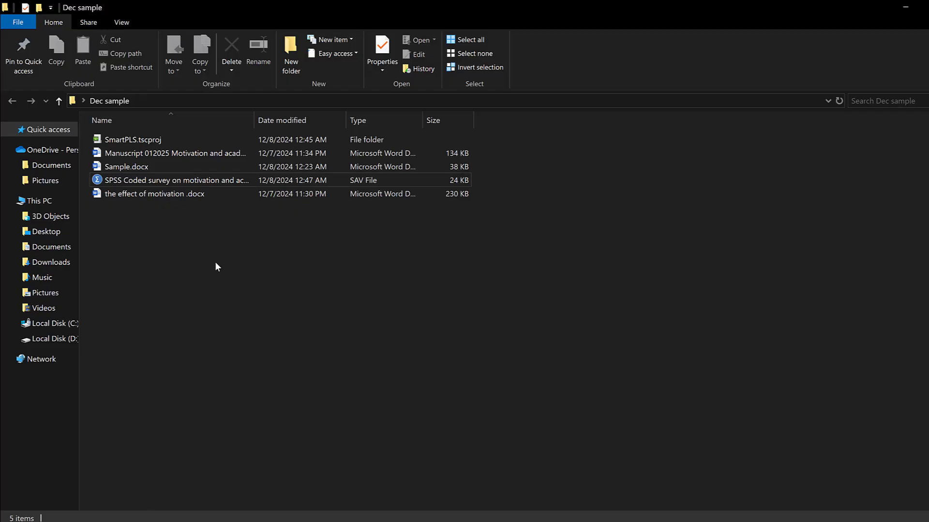
{"action": "left_click", "coordinate": [128, 180]}
{"action": "double_click", "coordinate": [128, 180]}
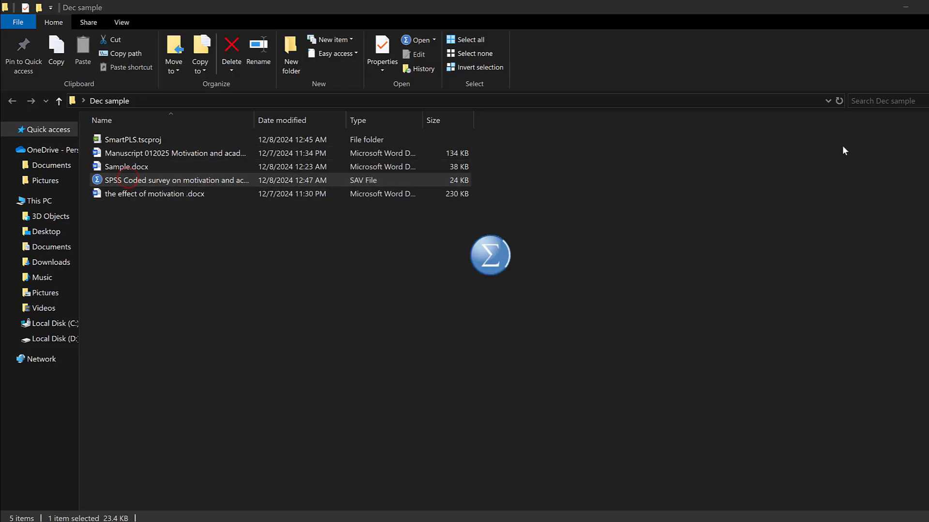
{"action": "scroll", "coordinate": [411, 298], "scroll_direction": "down", "scroll_amount": 2}
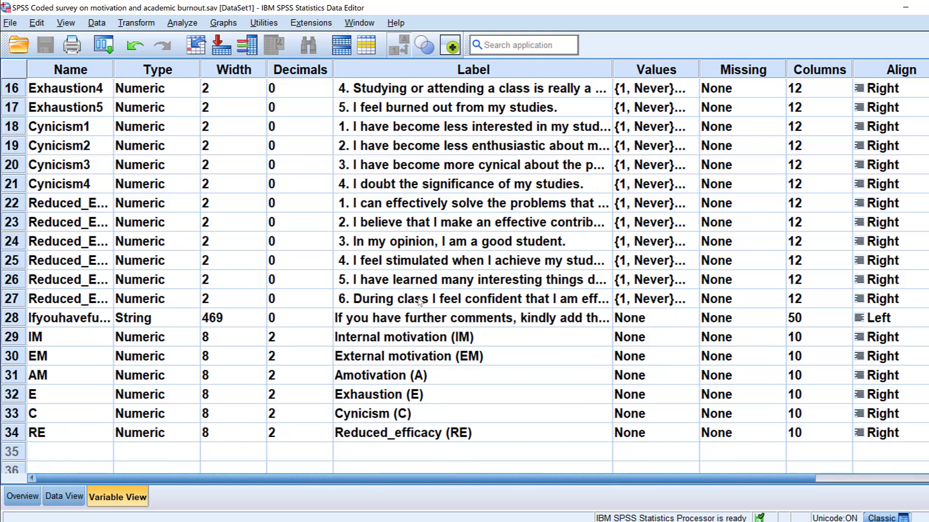
Step: Start a Frequencies analysis with APA style tables enabled
{"action": "left_click", "coordinate": [182, 22]}
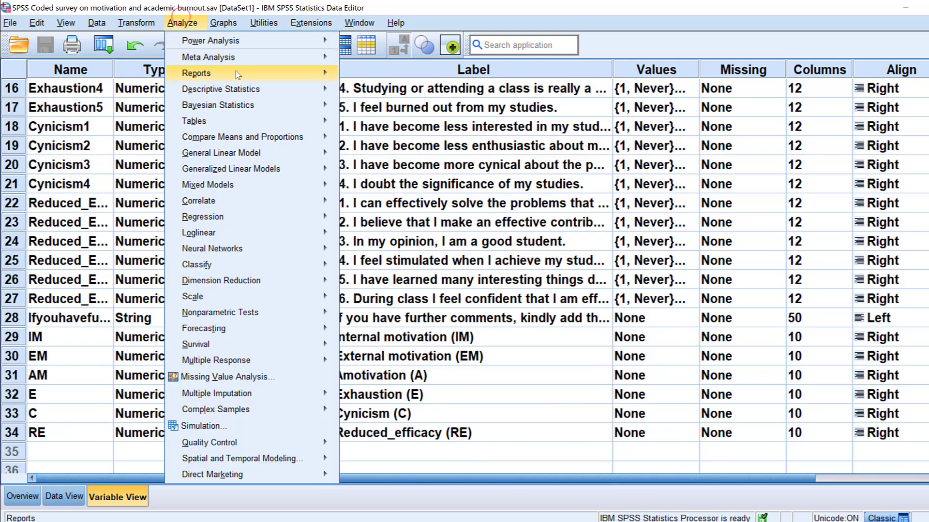
{"action": "mouse_move", "coordinate": [252, 89]}
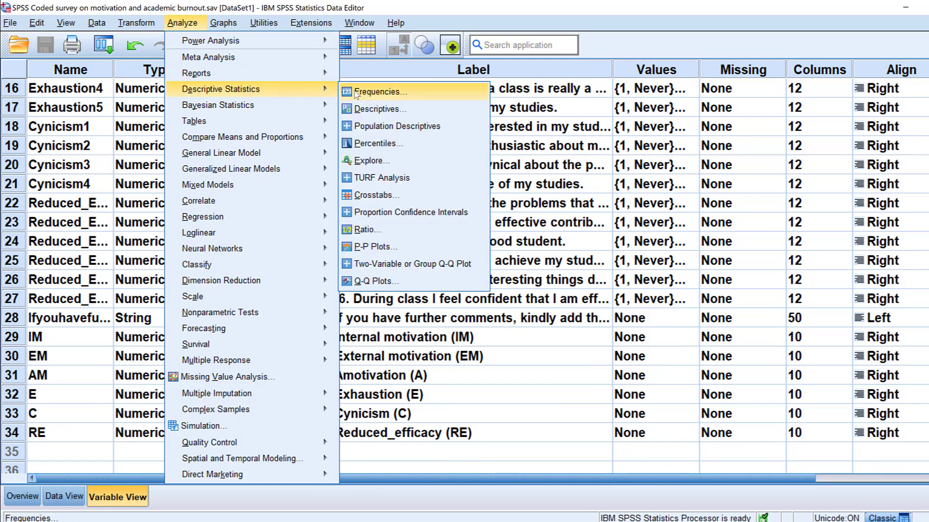
{"action": "left_click", "coordinate": [359, 92]}
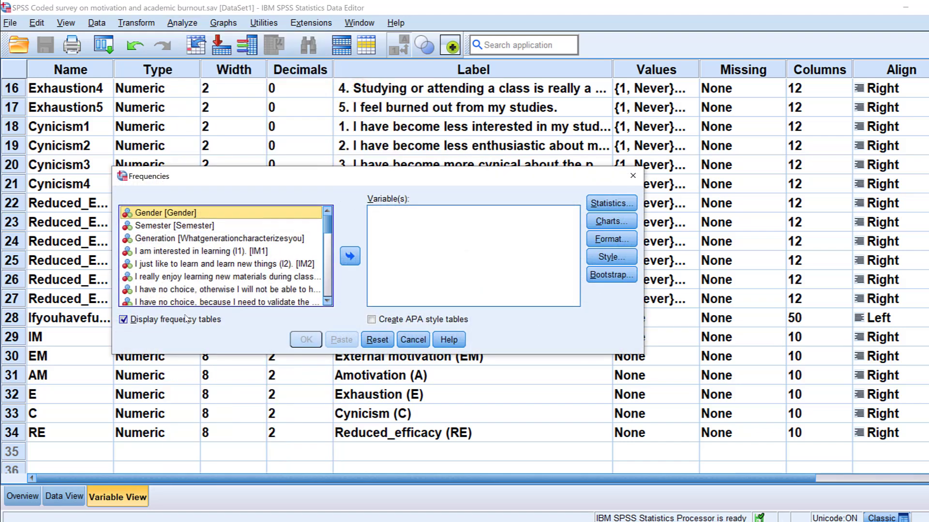
{"action": "left_click", "coordinate": [370, 319]}
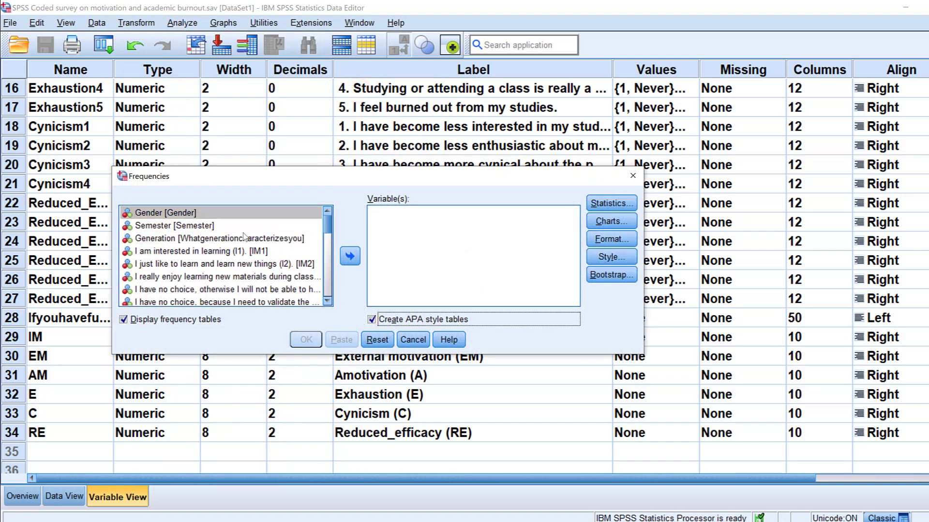
Step: Add all variables from Gender through Reduced_efficacy (RE) to the Frequencies analysis, leaving out the further comments variable
{"action": "scroll", "coordinate": [213, 244], "scroll_direction": "down", "scroll_amount": 9}
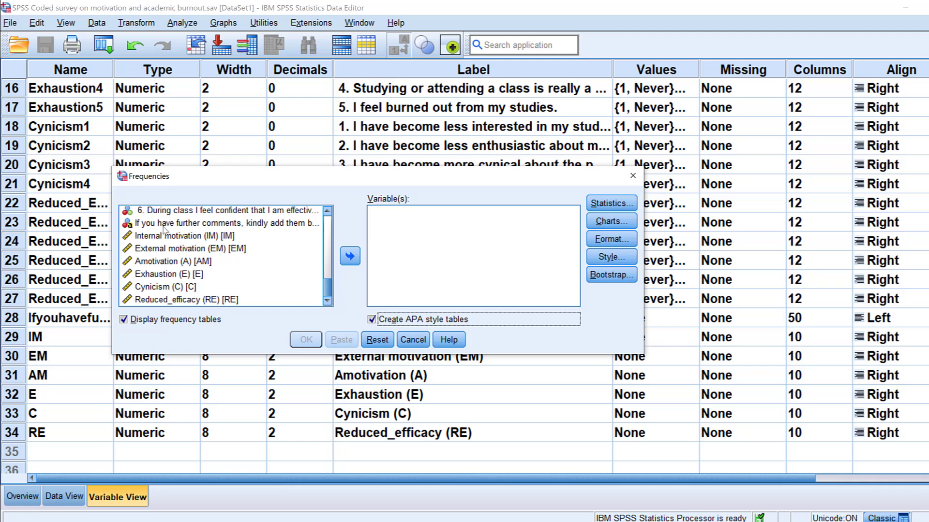
{"action": "left_click", "coordinate": [148, 216], "text": "shift"}
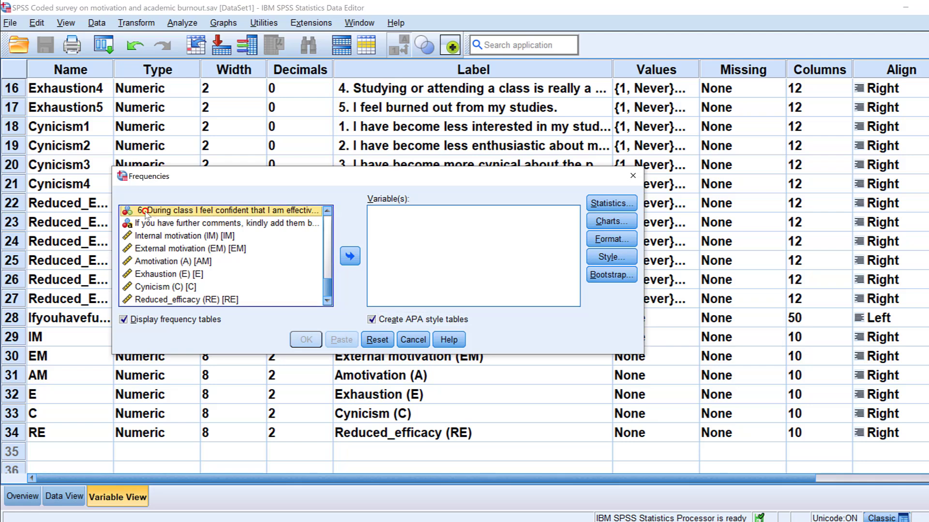
{"action": "left_click", "coordinate": [350, 256]}
{"action": "left_click", "coordinate": [161, 226]}
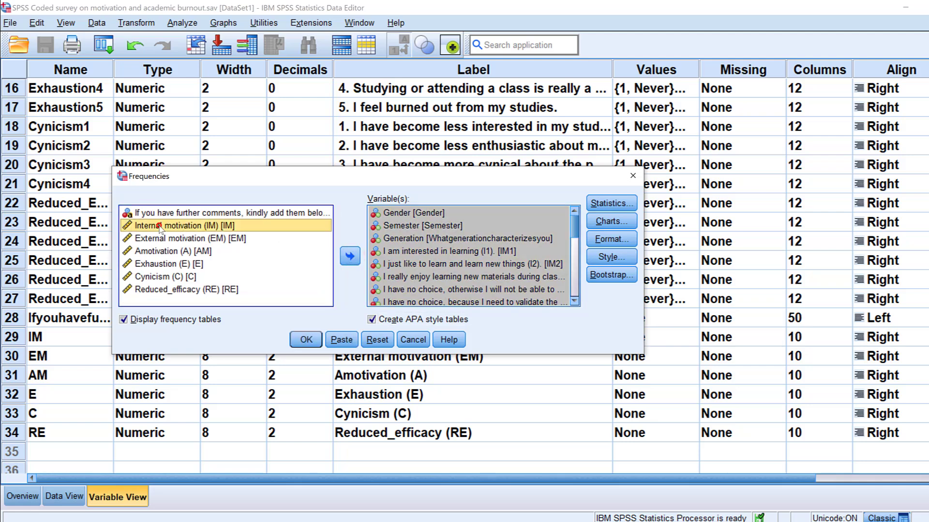
{"action": "left_click", "coordinate": [147, 288], "text": "shift"}
{"action": "left_click", "coordinate": [349, 257]}
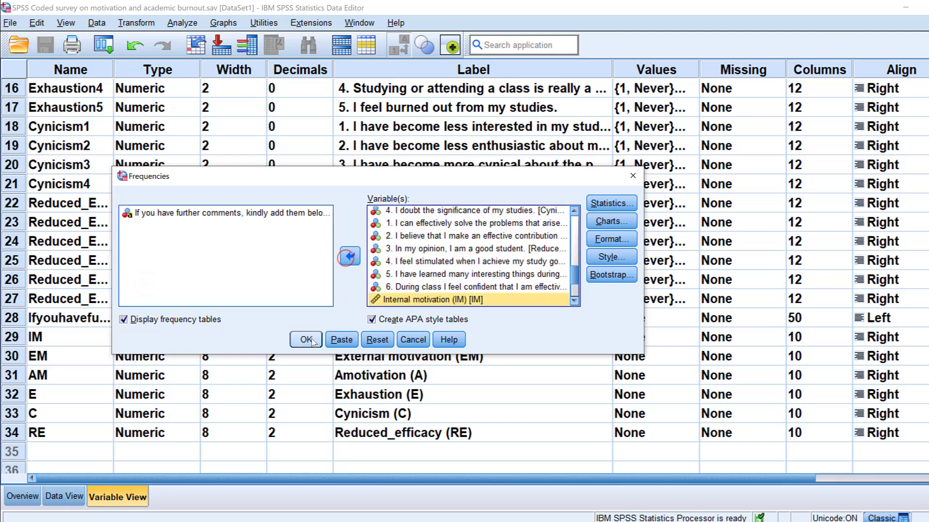
Step: Add bar charts to the Frequencies analysis, run it and review the frequency tables in the output
{"action": "left_click", "coordinate": [598, 223]}
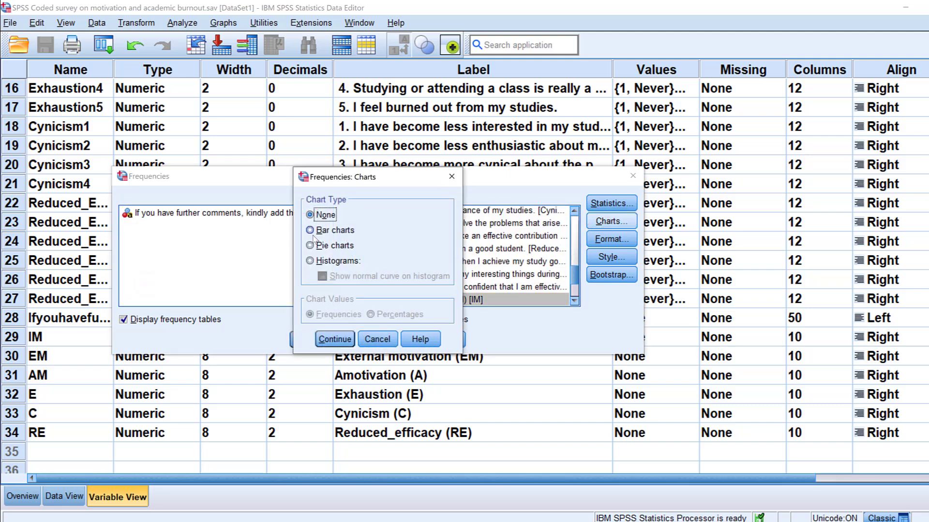
{"action": "left_click", "coordinate": [310, 230]}
{"action": "left_click", "coordinate": [335, 339]}
{"action": "left_click", "coordinate": [305, 338]}
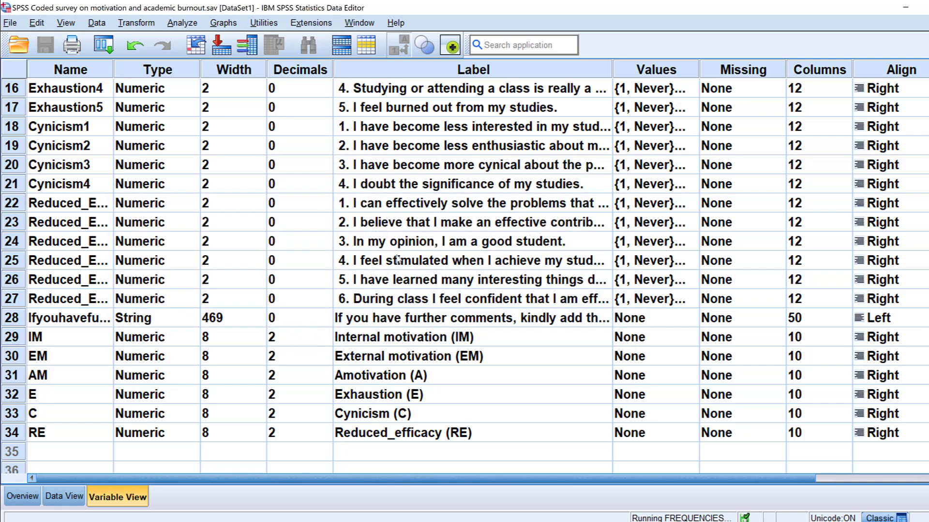
{"action": "scroll", "coordinate": [449, 270], "scroll_direction": "down", "scroll_amount": 2}
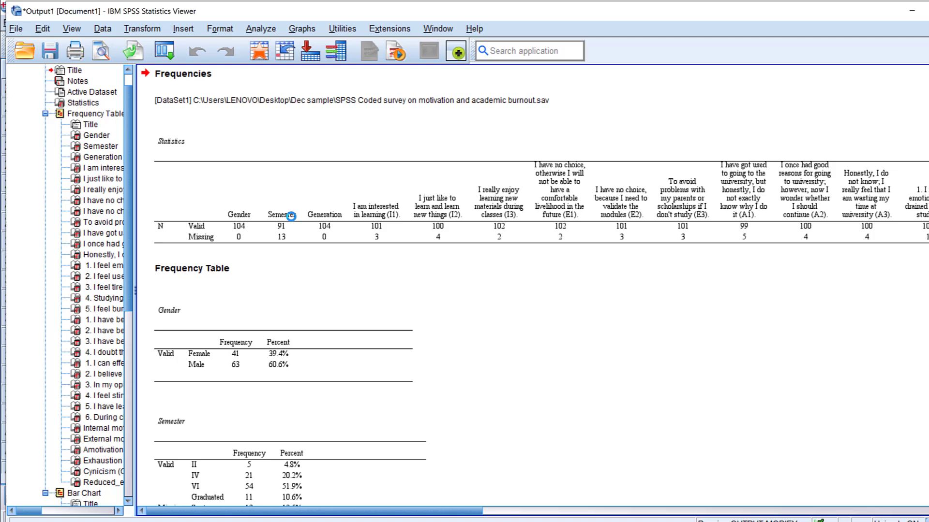
{"action": "scroll", "coordinate": [295, 225], "scroll_direction": "down", "scroll_amount": 15}
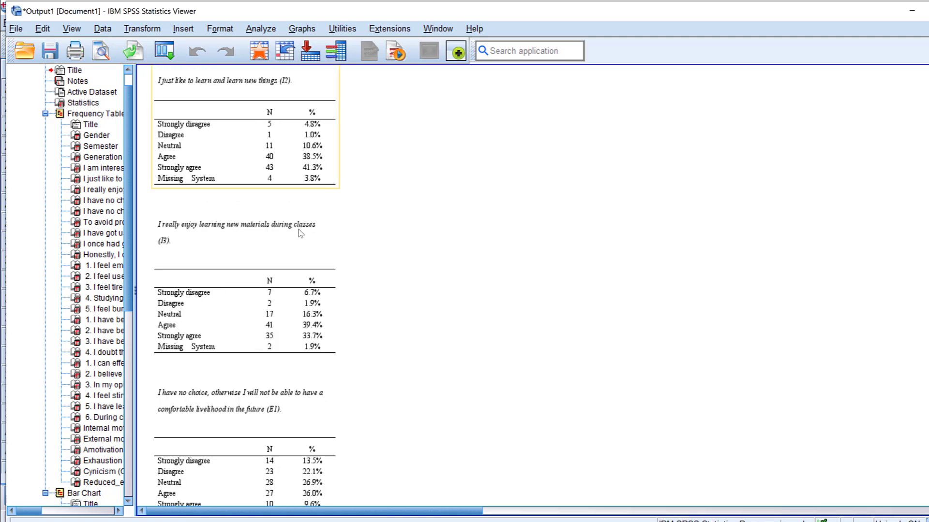
{"action": "scroll", "coordinate": [301, 233], "scroll_direction": "down", "scroll_amount": 15}
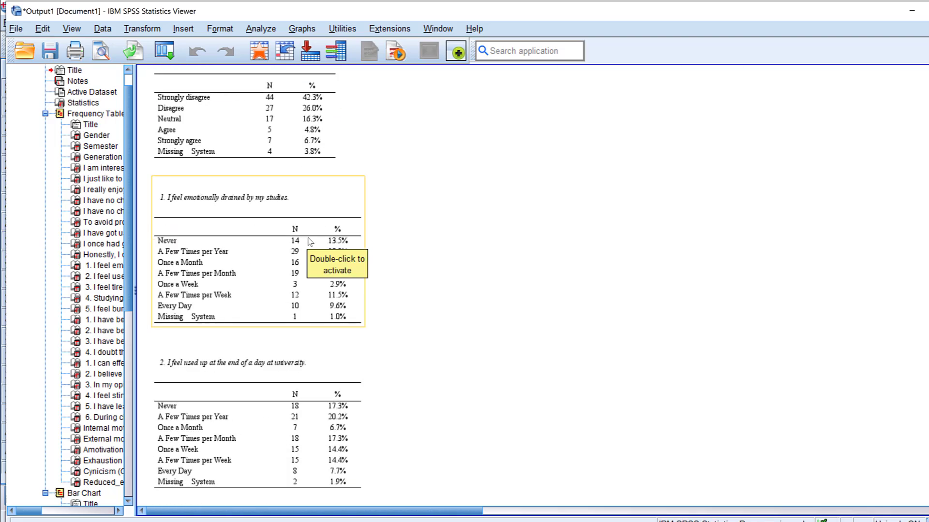
Step: Review the remaining frequency tables and the bar charts for the survey items in the output
{"action": "scroll", "coordinate": [310, 242], "scroll_direction": "down", "scroll_amount": 15}
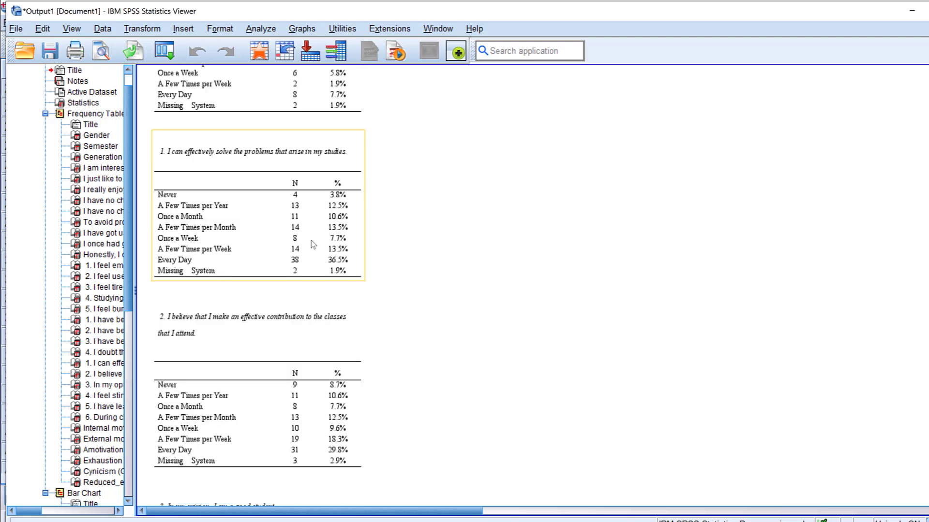
{"action": "scroll", "coordinate": [311, 240], "scroll_direction": "down", "scroll_amount": 15}
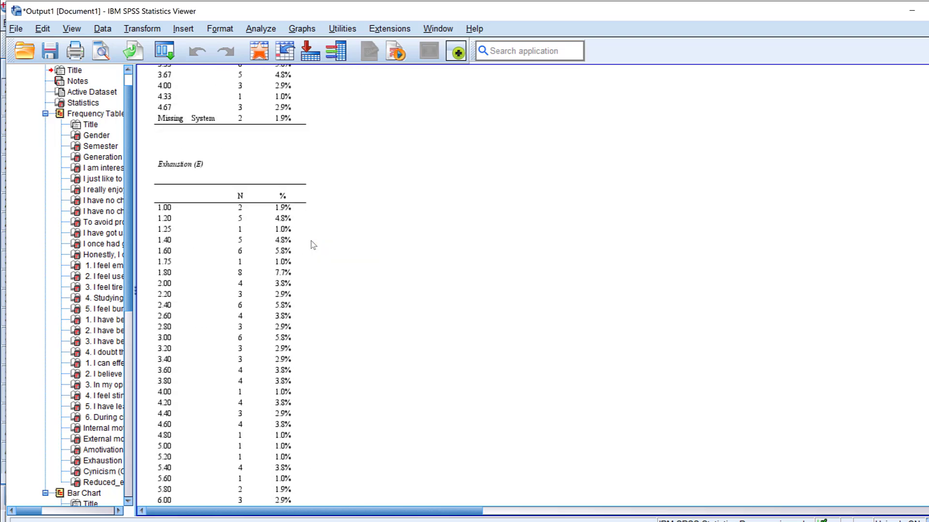
{"action": "scroll", "coordinate": [313, 245], "scroll_direction": "down", "scroll_amount": 20}
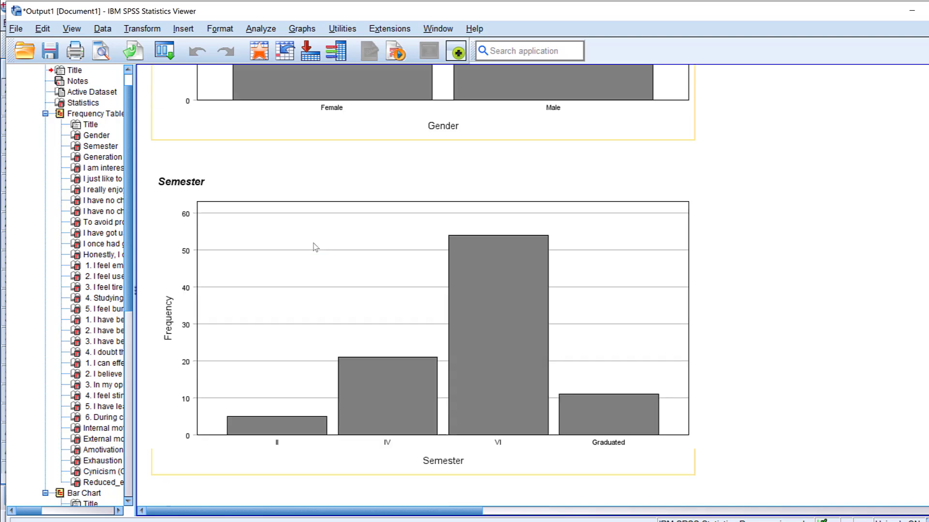
{"action": "scroll", "coordinate": [315, 248], "scroll_direction": "down", "scroll_amount": 20}
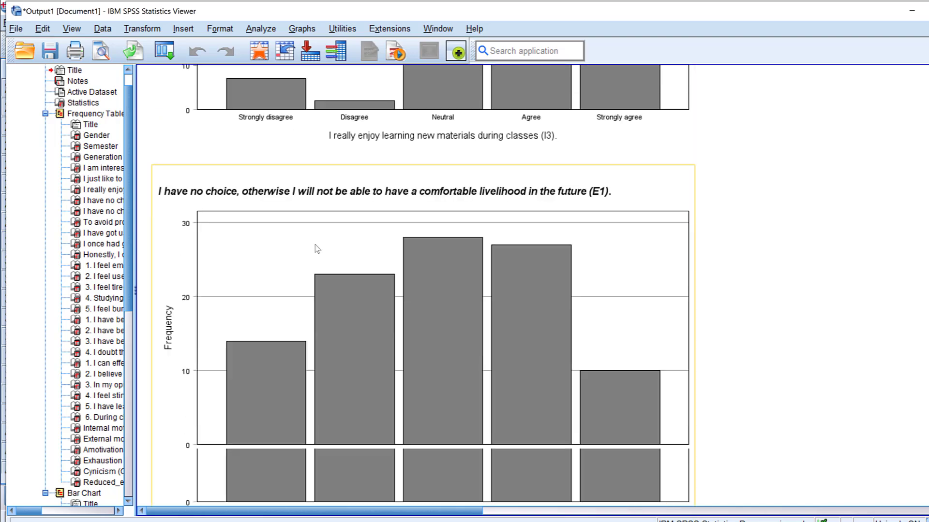
{"action": "scroll", "coordinate": [317, 248], "scroll_direction": "down", "scroll_amount": 20}
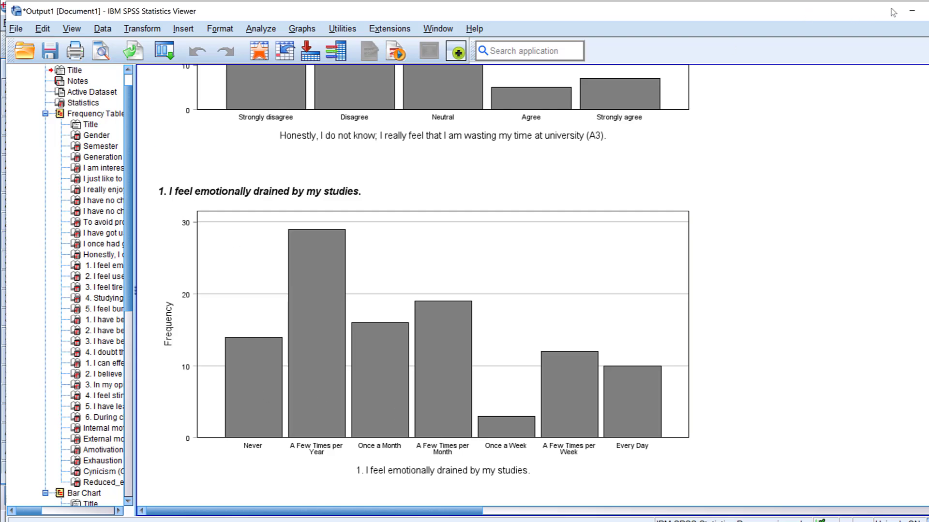
Step: Return to the dataset, delete the further comments string variable and save the file
{"action": "left_click", "coordinate": [910, 11]}
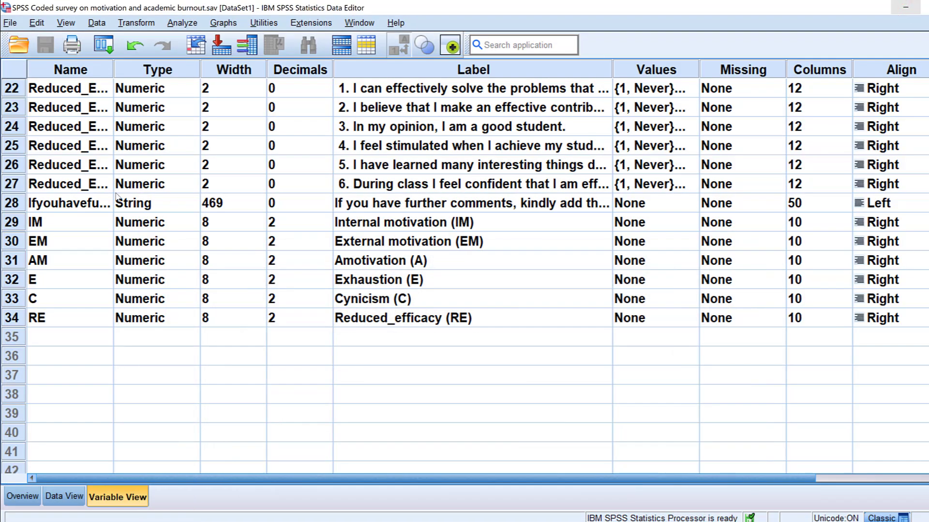
{"action": "scroll", "coordinate": [162, 220], "scroll_direction": "up", "scroll_amount": 2}
{"action": "left_click", "coordinate": [19, 319]}
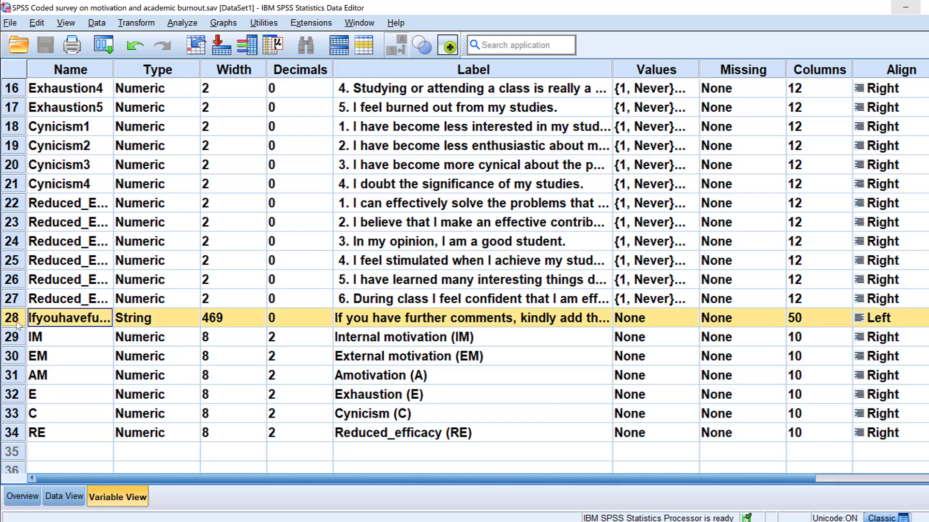
{"action": "right_click", "coordinate": [16, 323]}
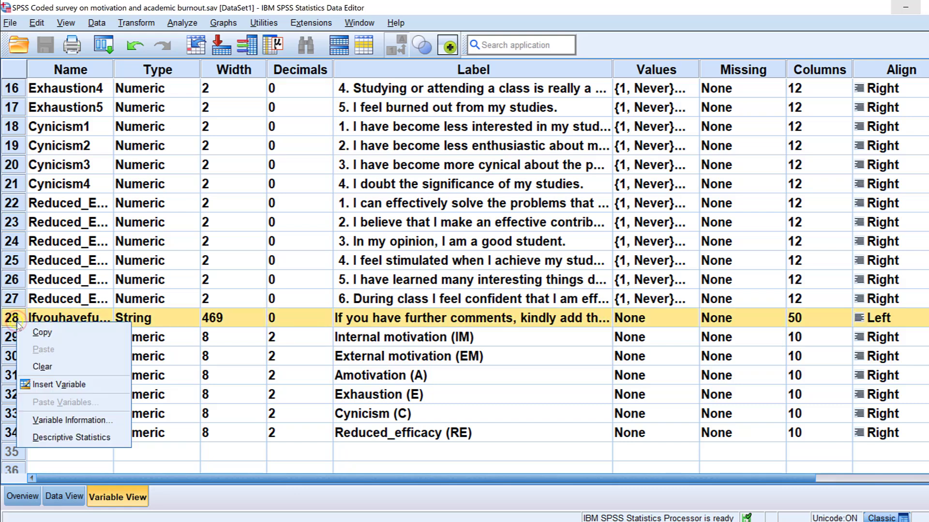
{"action": "left_click", "coordinate": [48, 368]}
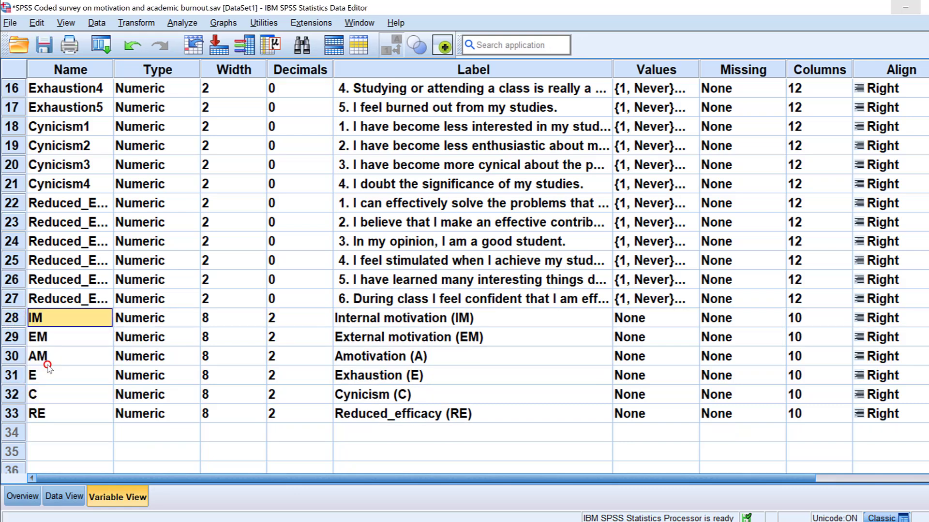
{"action": "left_click", "coordinate": [49, 42]}
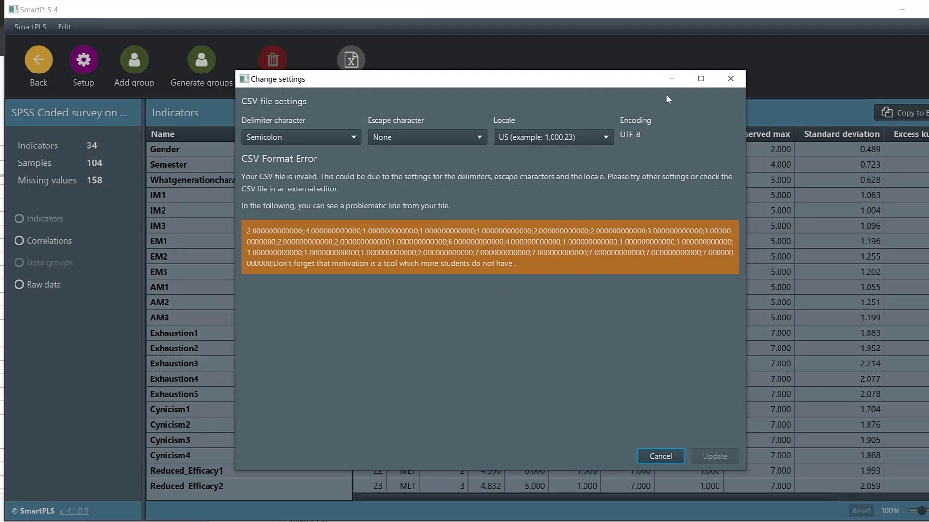
Step: Switch to SmartPLS, dismiss the CSV settings, return to the workspace and choose SPSS Coded survey on motivation and academic burnout.sav for import
{"action": "left_click", "coordinate": [730, 79]}
{"action": "left_click", "coordinate": [30, 68]}
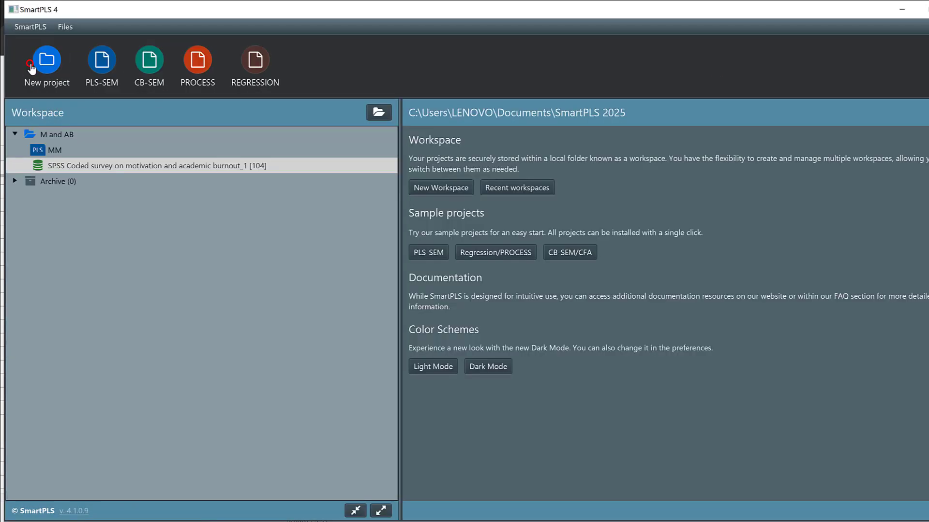
{"action": "right_click", "coordinate": [44, 164]}
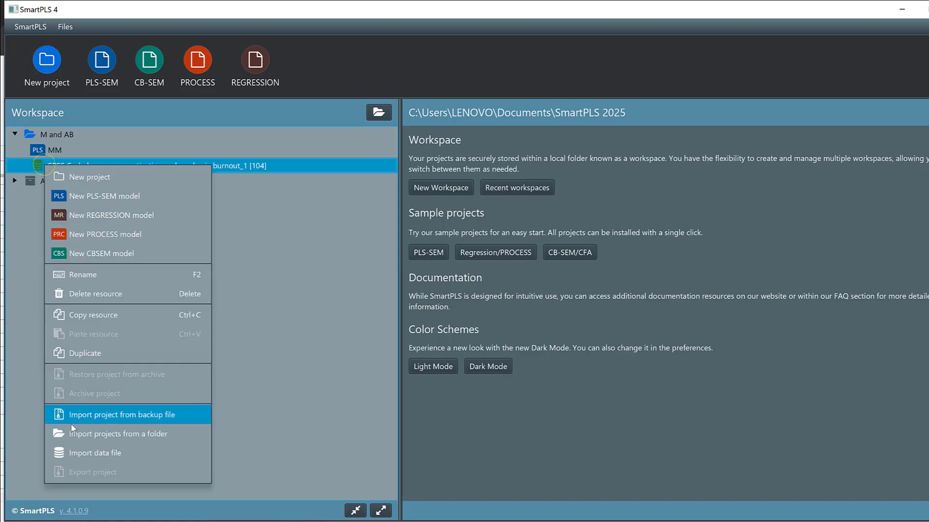
{"action": "left_click", "coordinate": [98, 452]}
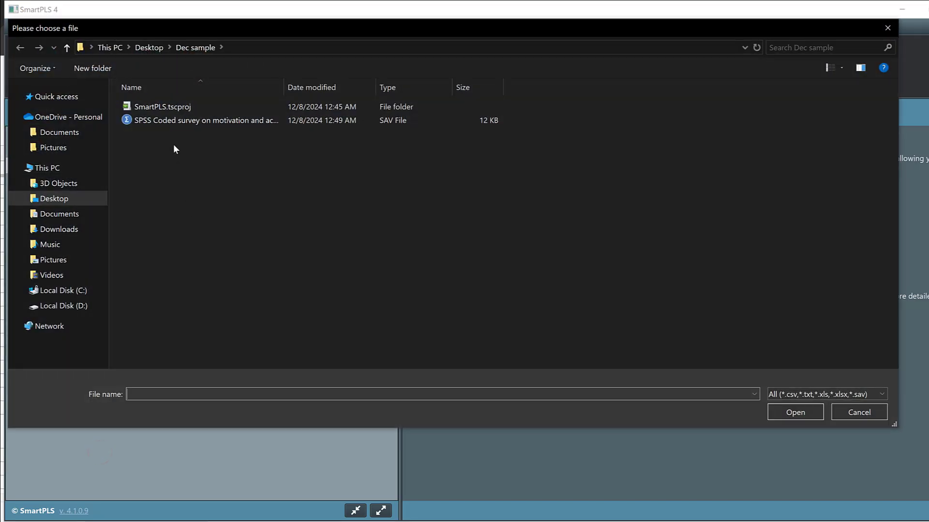
{"action": "left_click", "coordinate": [166, 120]}
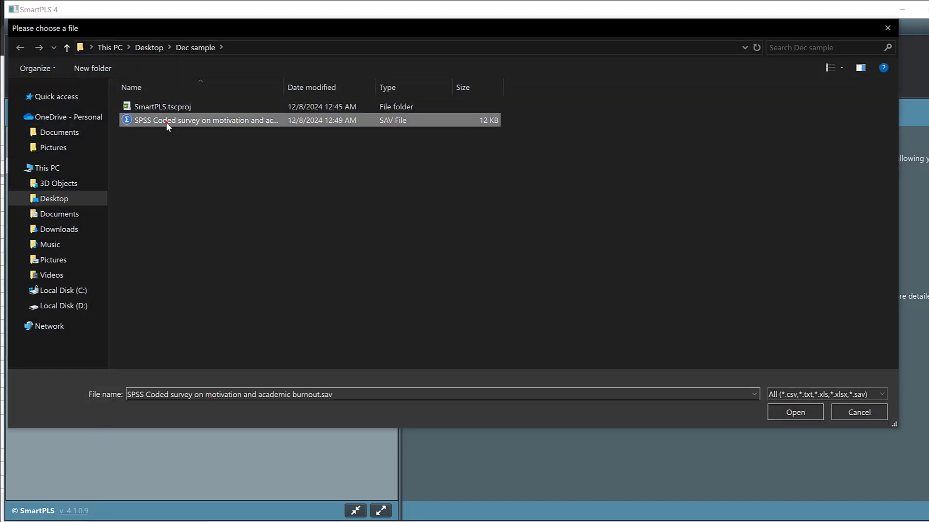
{"action": "left_click", "coordinate": [787, 411]}
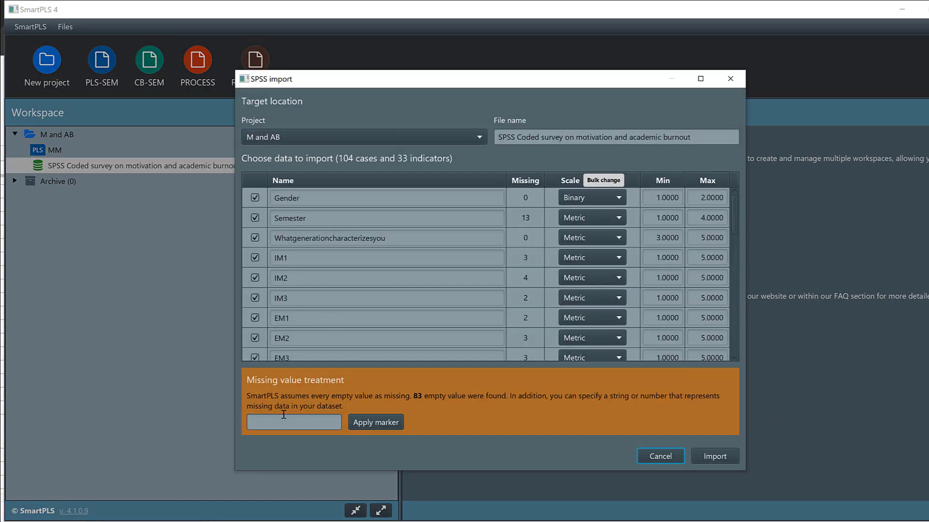
Step: Apply -99 as the missing value marker, import the data into the M and AB project and return to the workspace
{"action": "left_click", "coordinate": [284, 415]}
{"action": "type", "text": "-"}
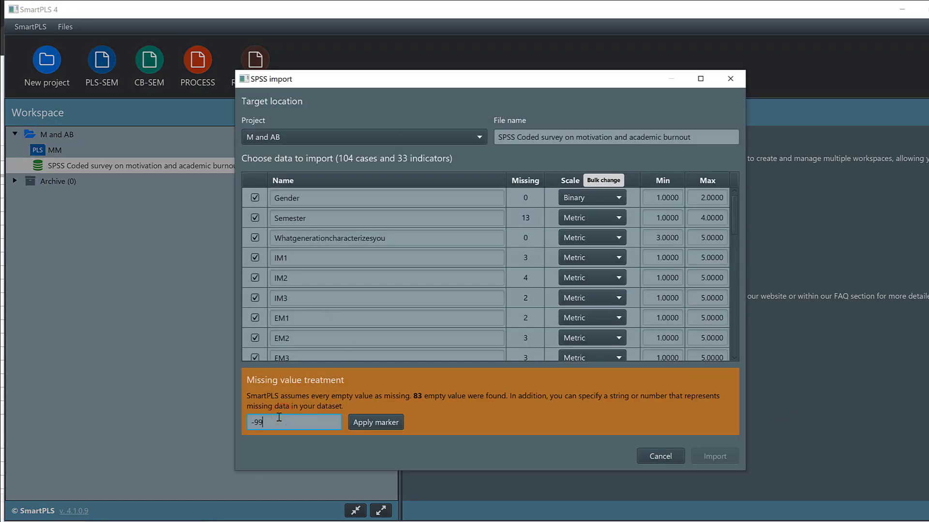
{"action": "type", "text": "99"}
{"action": "left_click", "coordinate": [365, 421]}
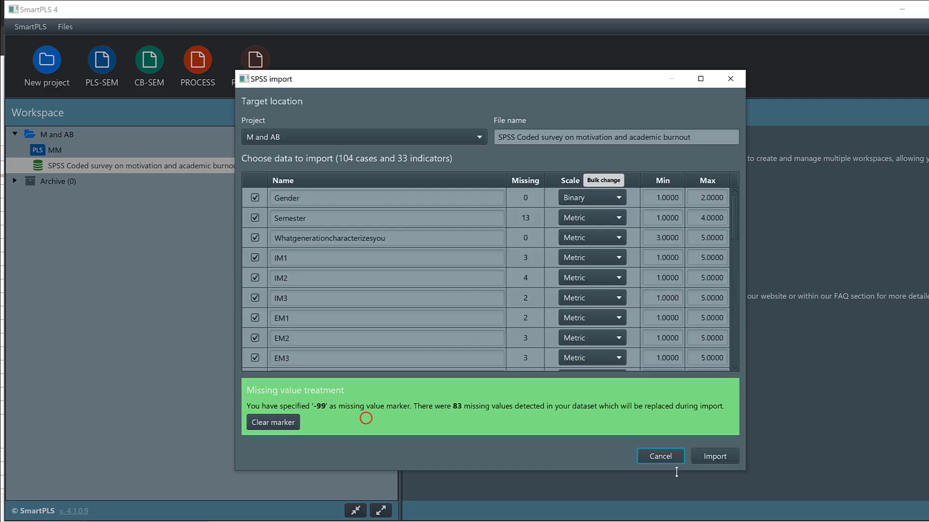
{"action": "left_click", "coordinate": [715, 457]}
{"action": "left_click", "coordinate": [46, 59]}
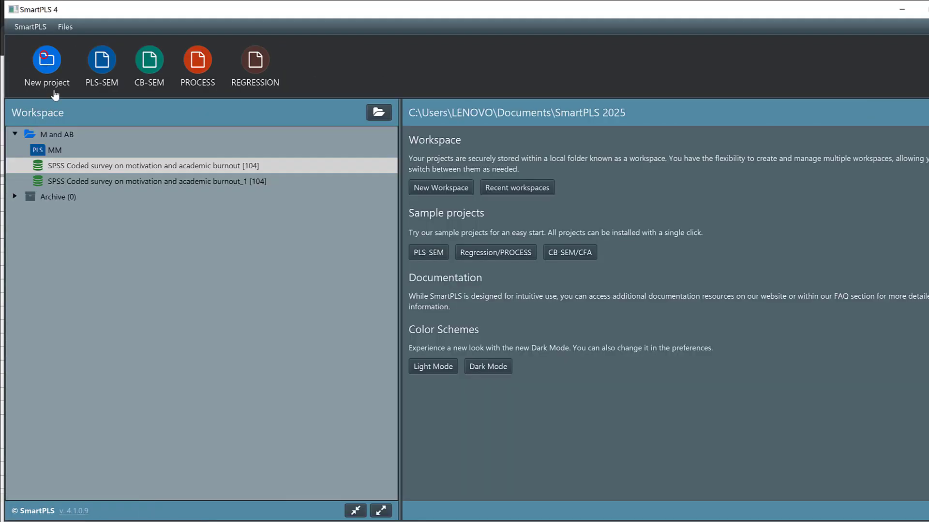
Step: Delete the old SPSS Coded survey on motivation and academic burnout_1 data file from the M and AB project
{"action": "right_click", "coordinate": [146, 170]}
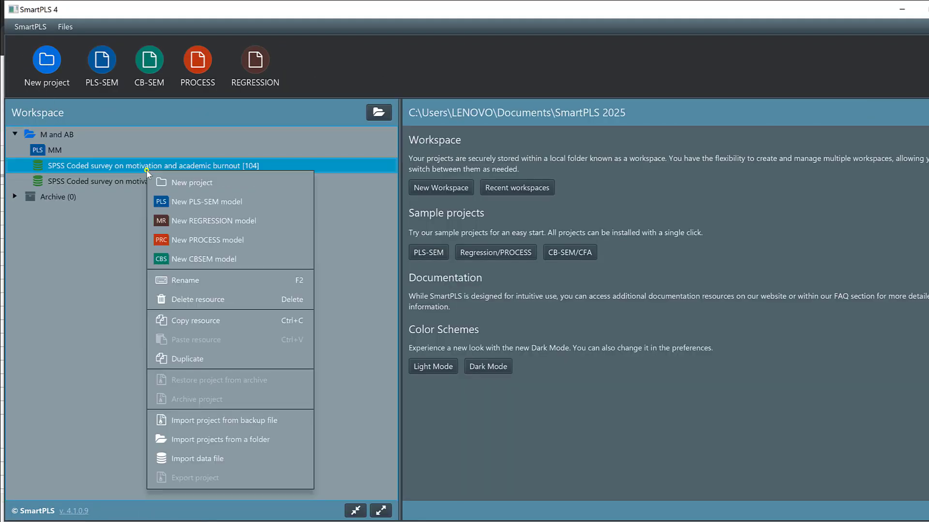
{"action": "left_click", "coordinate": [85, 225]}
{"action": "left_click", "coordinate": [86, 180]}
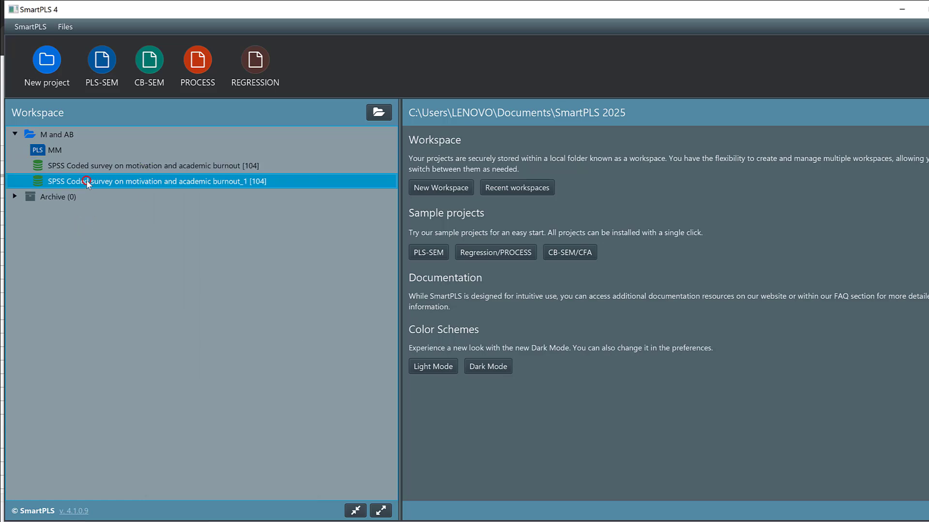
{"action": "right_click", "coordinate": [86, 182]}
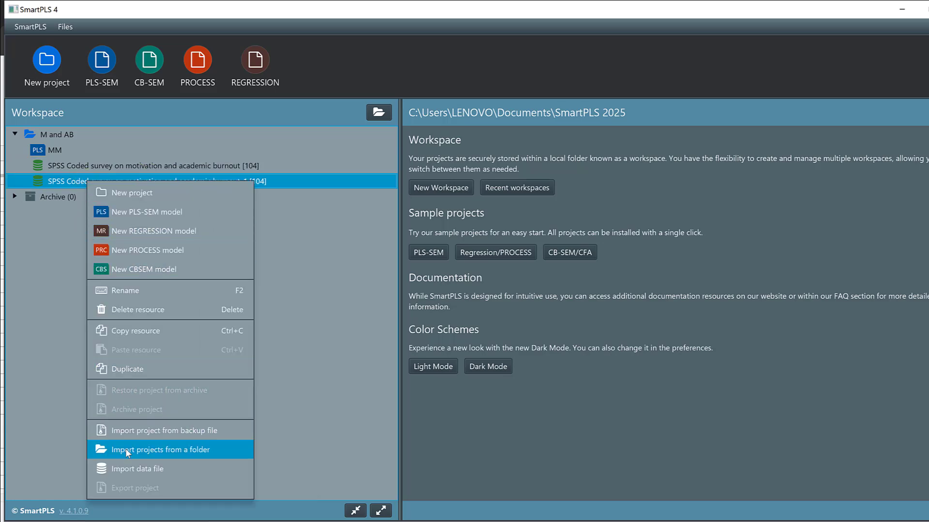
{"action": "left_click", "coordinate": [115, 309]}
{"action": "left_click", "coordinate": [466, 285]}
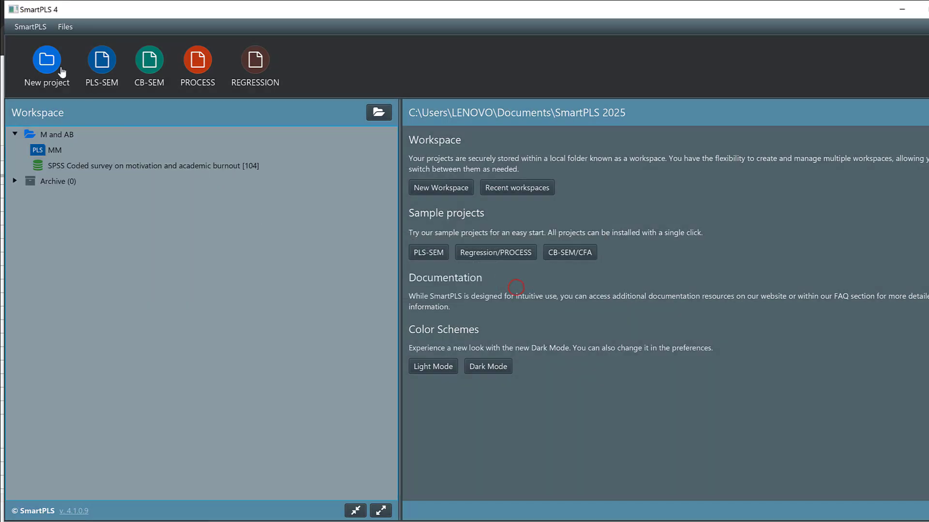
Step: Open the MM model, run the PLS-SEM algorithm and review the graphical output
{"action": "double_click", "coordinate": [49, 147]}
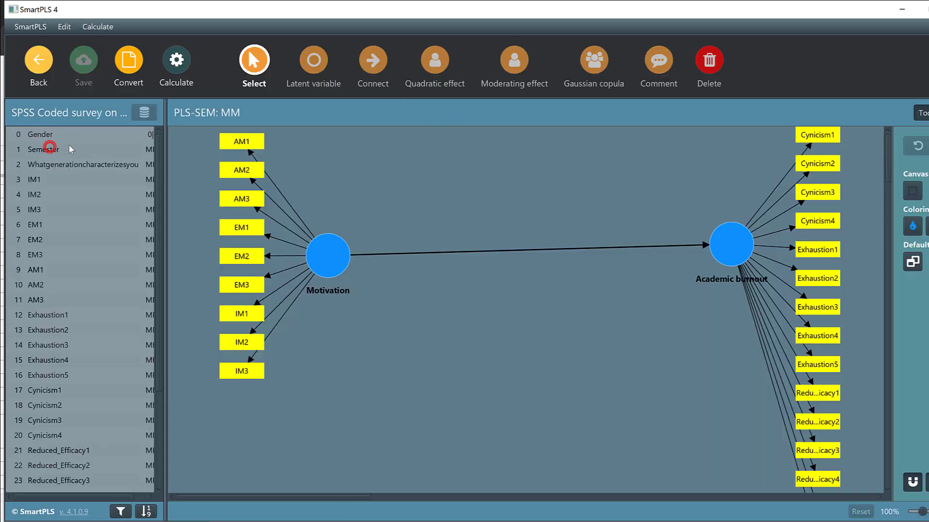
{"action": "left_click", "coordinate": [177, 61]}
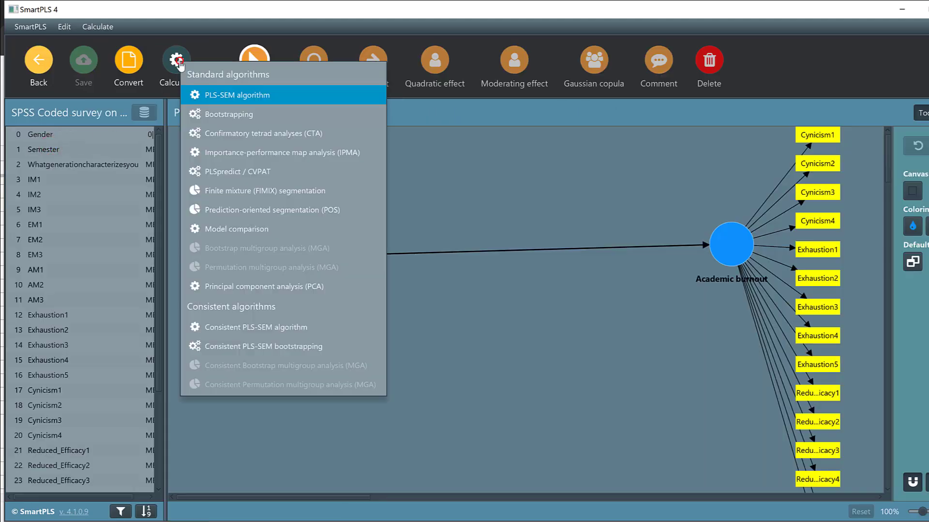
{"action": "left_click", "coordinate": [219, 94]}
{"action": "left_click", "coordinate": [586, 471]}
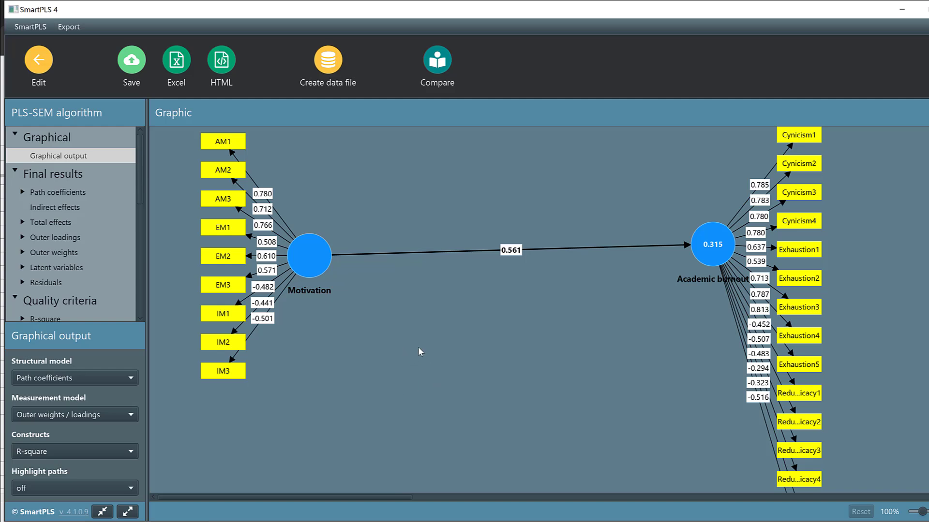
{"action": "scroll", "coordinate": [412, 343], "scroll_direction": "down", "scroll_amount": 1}
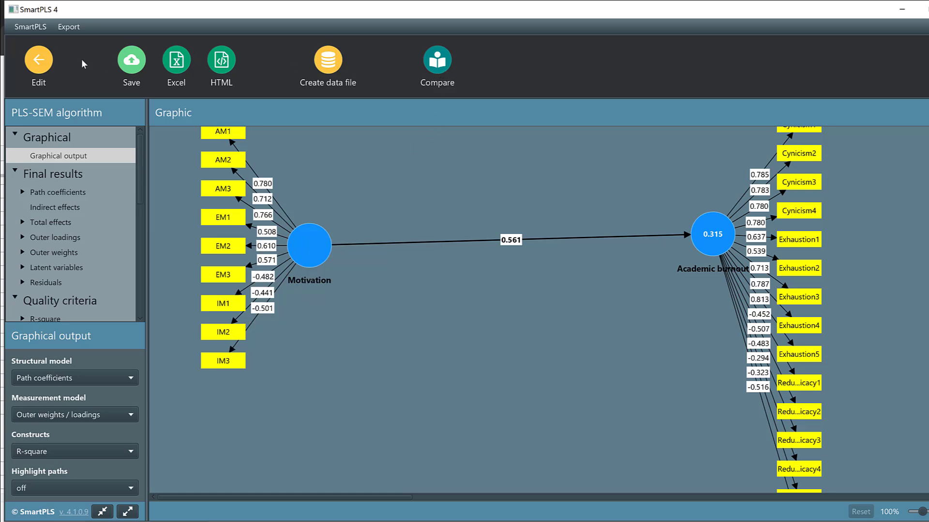
Step: Return to editing the model and delete the indicators IM3, IM2 and IM1 from the Motivation construct
{"action": "left_click", "coordinate": [39, 65]}
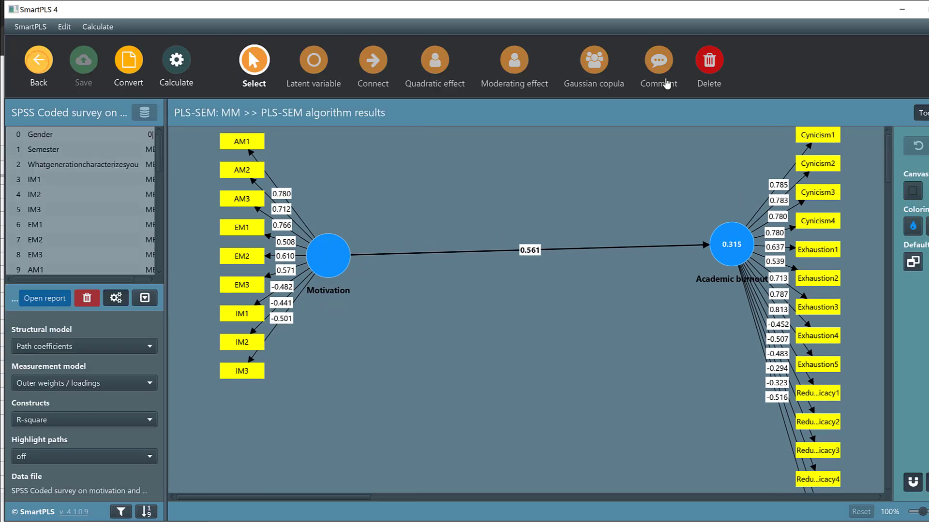
{"action": "left_click", "coordinate": [225, 371]}
{"action": "left_click", "coordinate": [239, 343]}
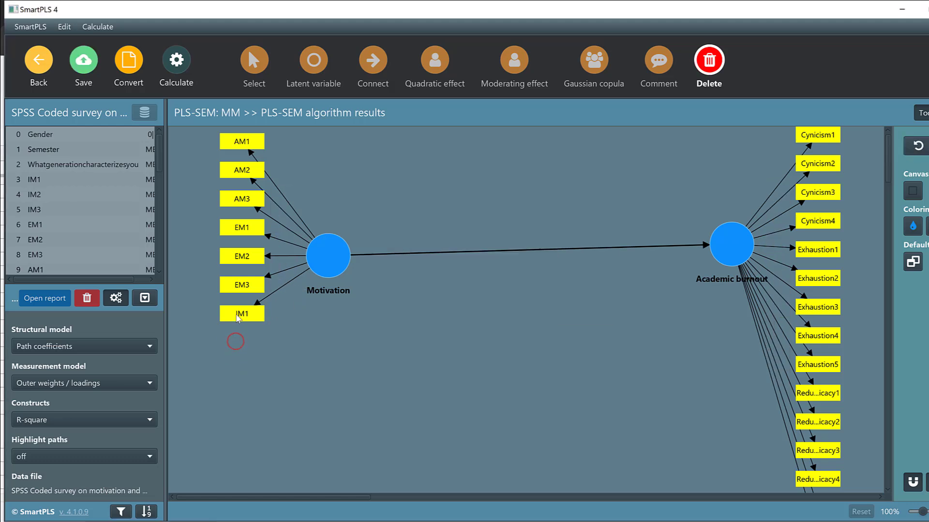
{"action": "left_click", "coordinate": [233, 309]}
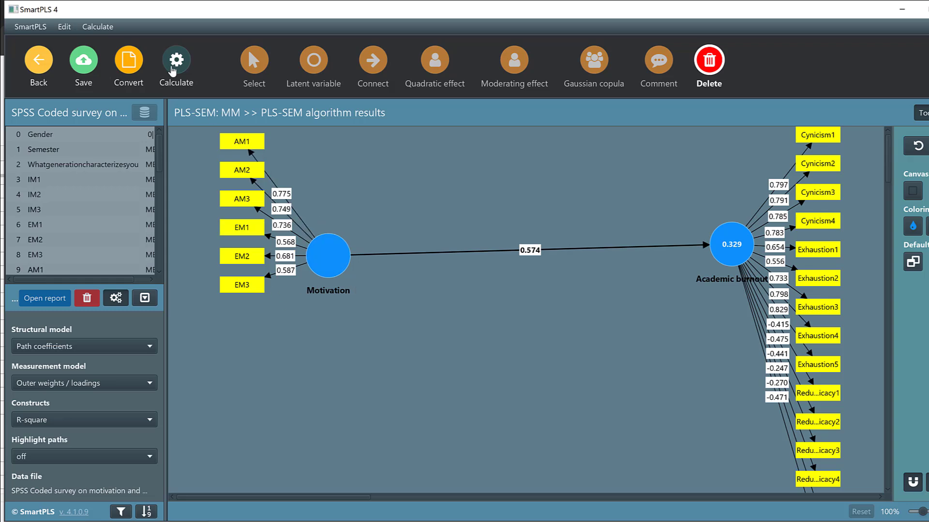
Step: Rerun the PLS-SEM algorithm on the reduced model with path weighting and standardized results, opening the report
{"action": "left_click", "coordinate": [177, 63]}
{"action": "left_click", "coordinate": [425, 143]}
{"action": "left_click", "coordinate": [177, 71]}
{"action": "left_click", "coordinate": [267, 109]}
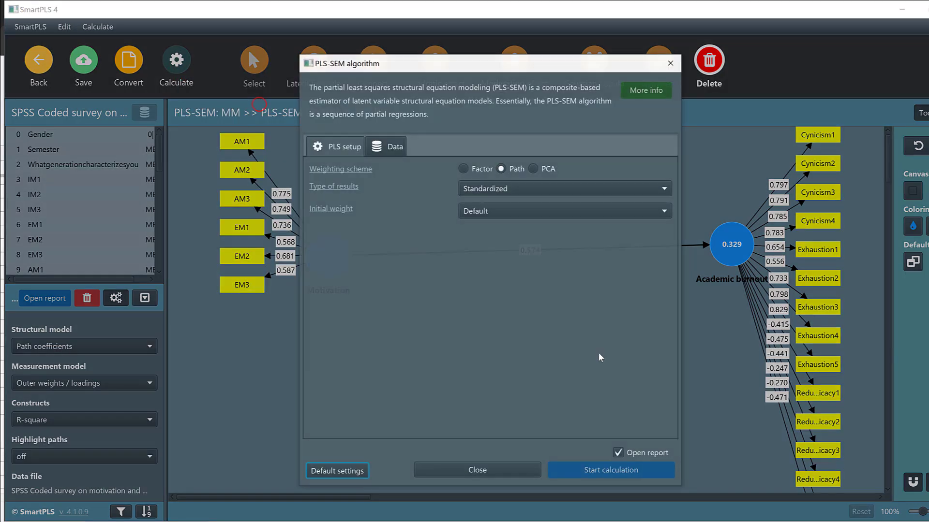
{"action": "left_click", "coordinate": [586, 469]}
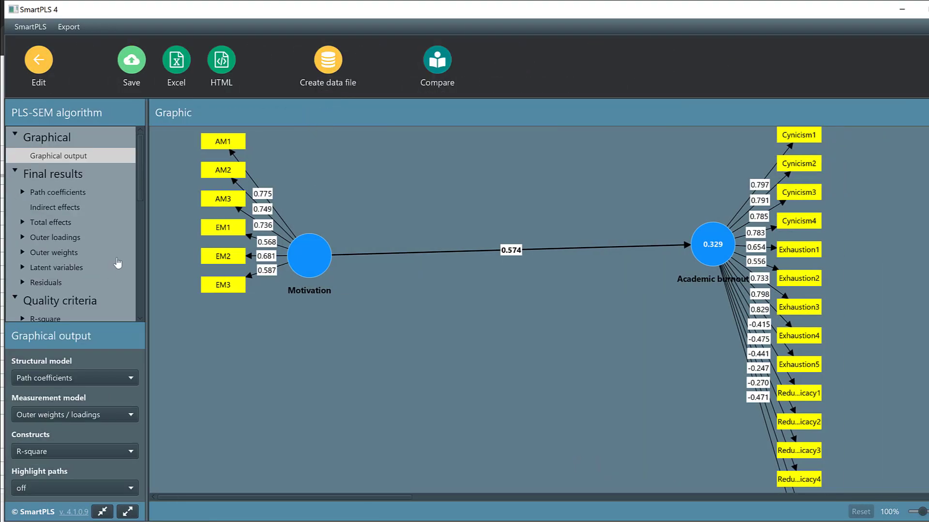
Step: Examine the R-square overview, the R-square bar chart and the f-square matrix in the quality criteria
{"action": "scroll", "coordinate": [94, 217], "scroll_direction": "down", "scroll_amount": 4}
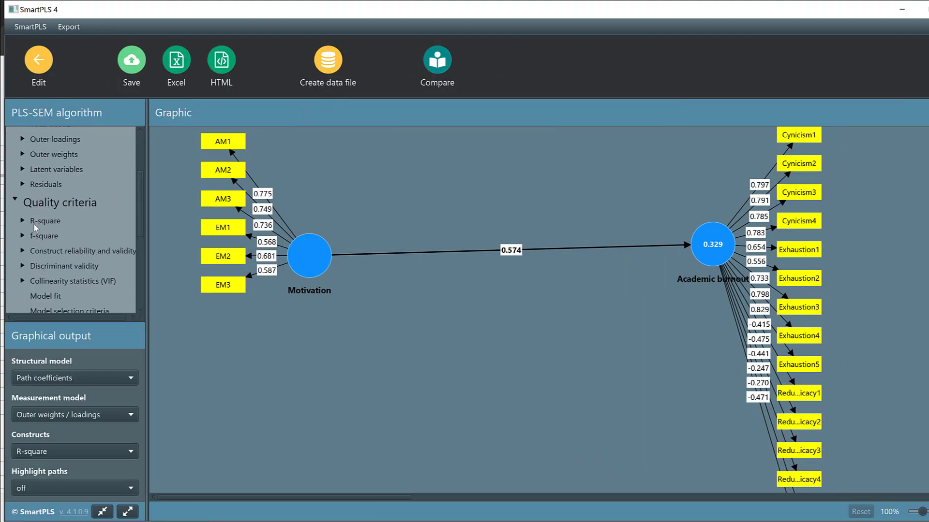
{"action": "left_click", "coordinate": [31, 221]}
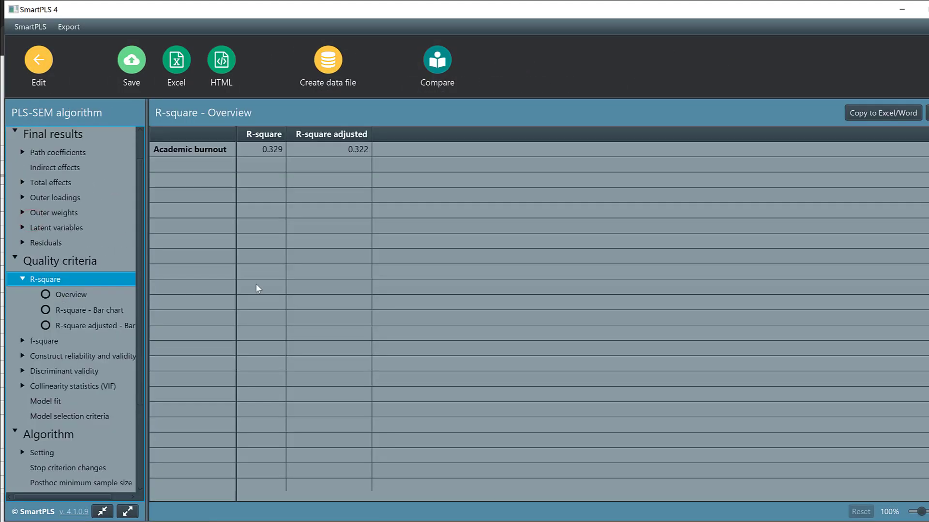
{"action": "left_click", "coordinate": [59, 312]}
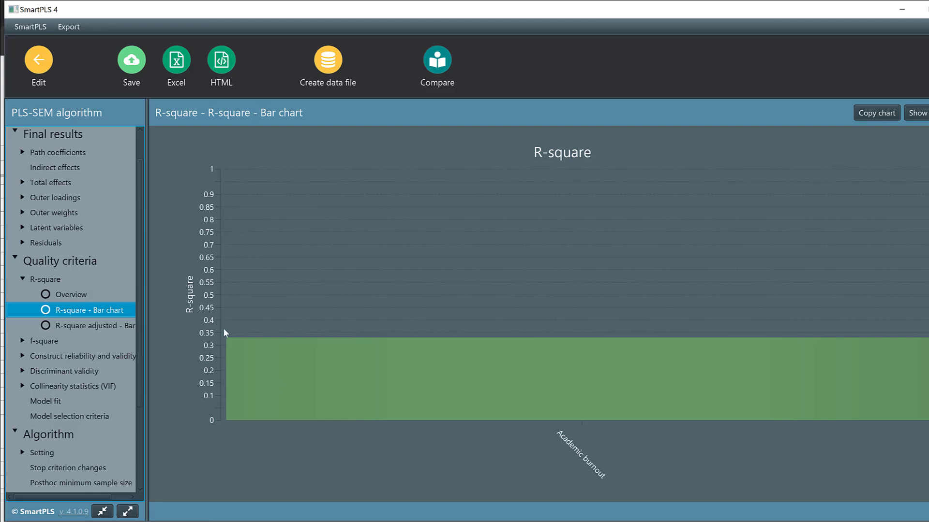
{"action": "left_click", "coordinate": [46, 341]}
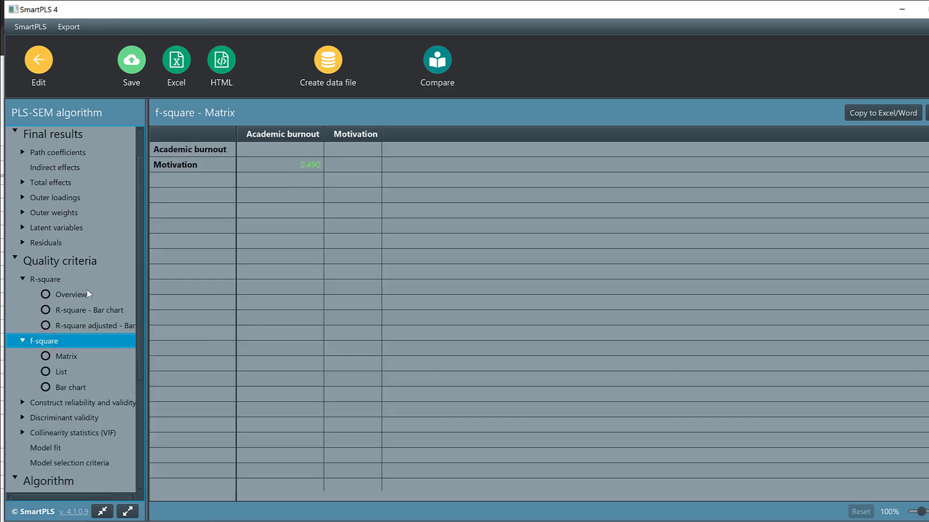
Step: Examine the construct reliability and validity overview and the bar charts for Cronbach's alpha, composite reliability and average variance extracted
{"action": "scroll", "coordinate": [68, 347], "scroll_direction": "down", "scroll_amount": 2}
{"action": "scroll", "coordinate": [69, 344], "scroll_direction": "down", "scroll_amount": 2}
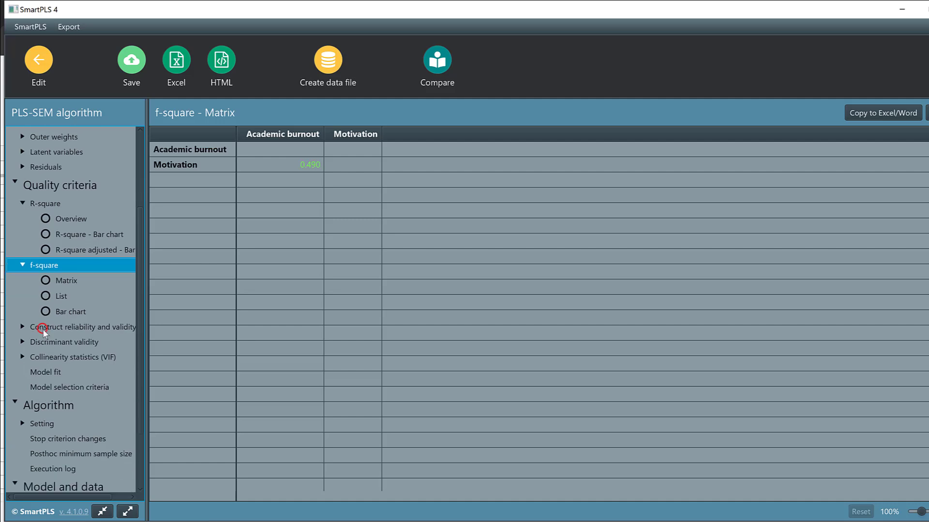
{"action": "left_click", "coordinate": [42, 329]}
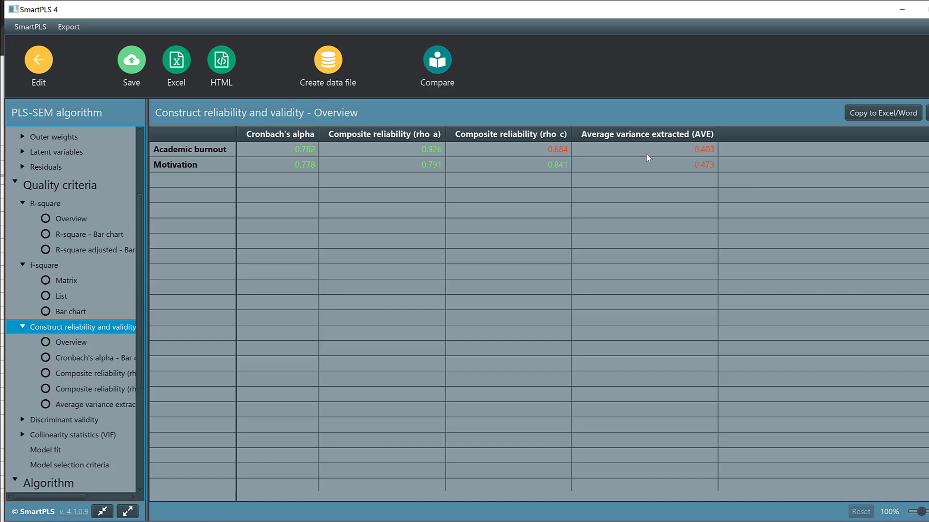
{"action": "scroll", "coordinate": [64, 321], "scroll_direction": "down", "scroll_amount": 2}
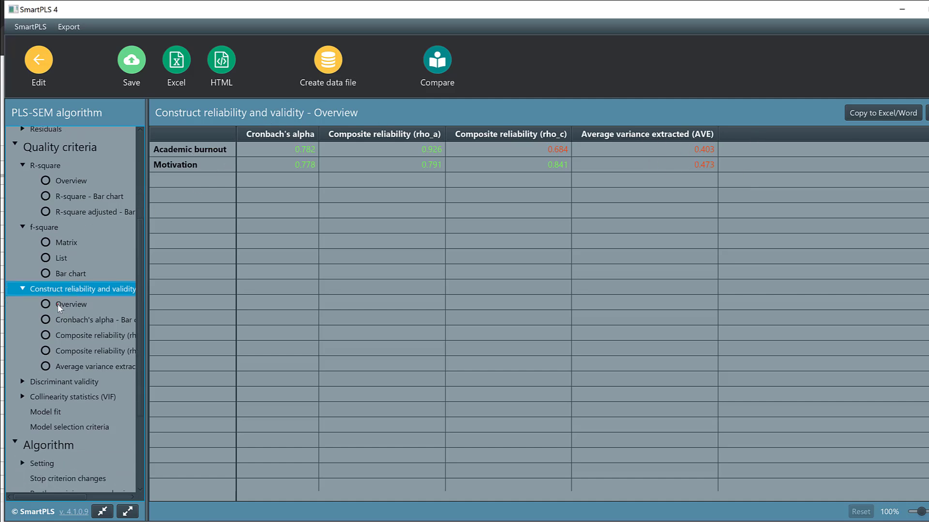
{"action": "left_click", "coordinate": [57, 304]}
{"action": "left_click", "coordinate": [62, 316]}
{"action": "left_click", "coordinate": [67, 333]}
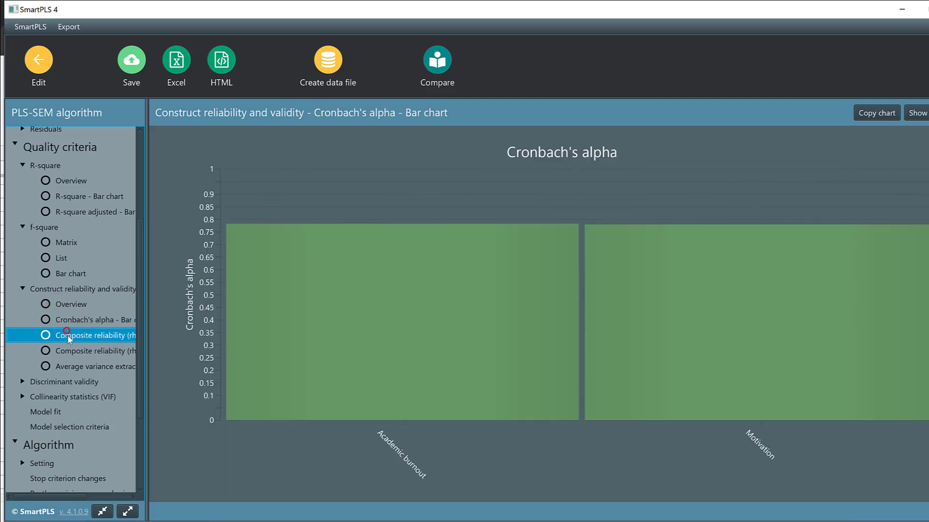
{"action": "left_click", "coordinate": [74, 350]}
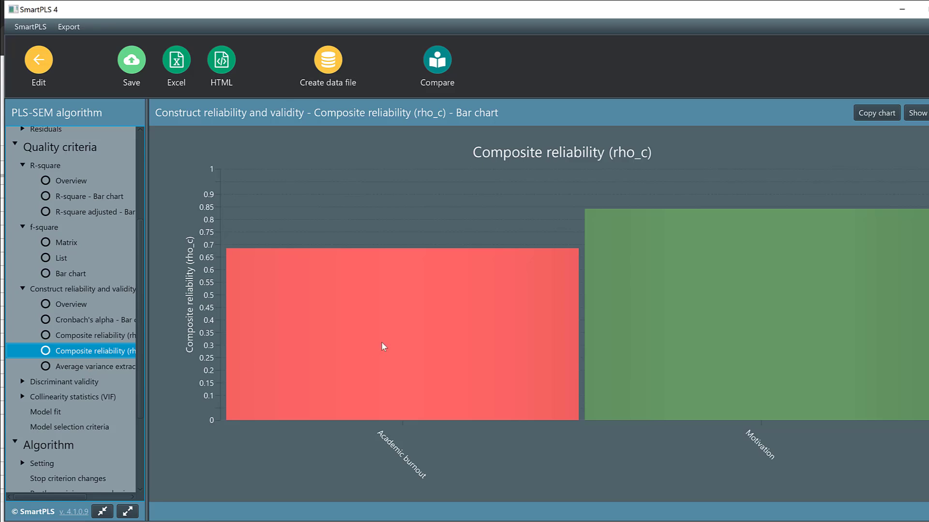
{"action": "left_click", "coordinate": [86, 370]}
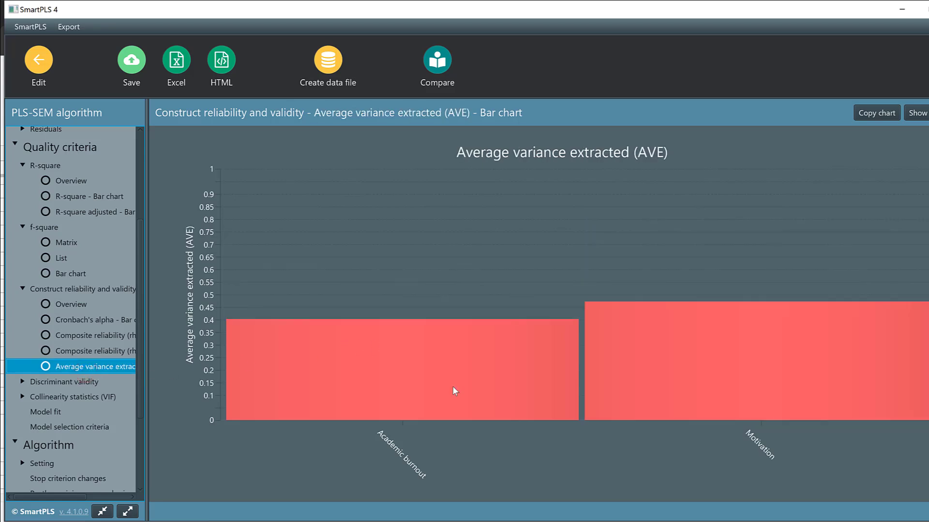
Step: Examine the heterotrait-monotrait ratio (HTMT) under discriminant validity as matrix, list and bar chart
{"action": "scroll", "coordinate": [110, 376], "scroll_direction": "down", "scroll_amount": 2}
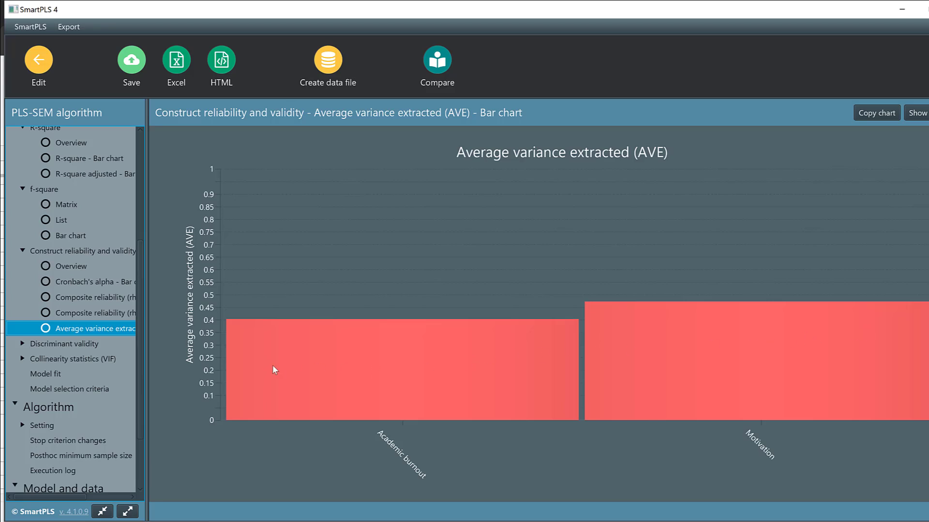
{"action": "left_click", "coordinate": [53, 341]}
{"action": "left_click", "coordinate": [83, 362]}
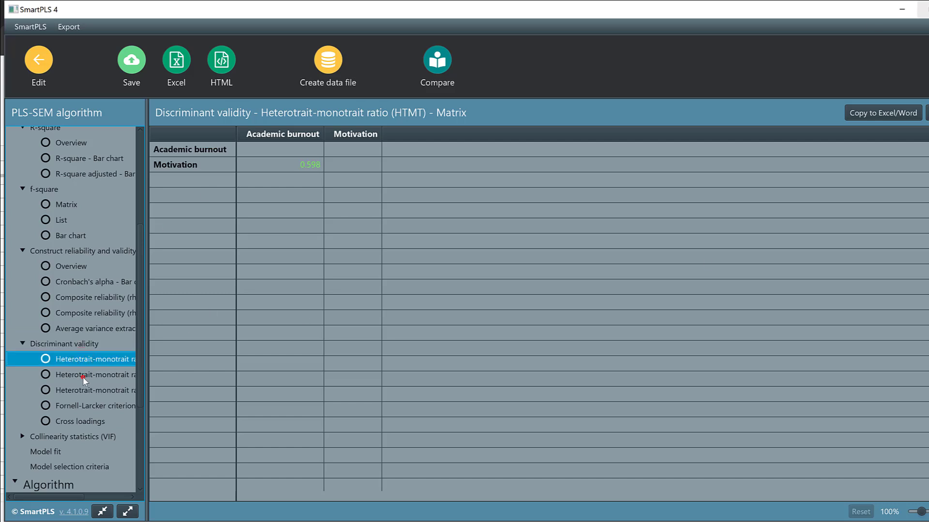
{"action": "left_click", "coordinate": [84, 377]}
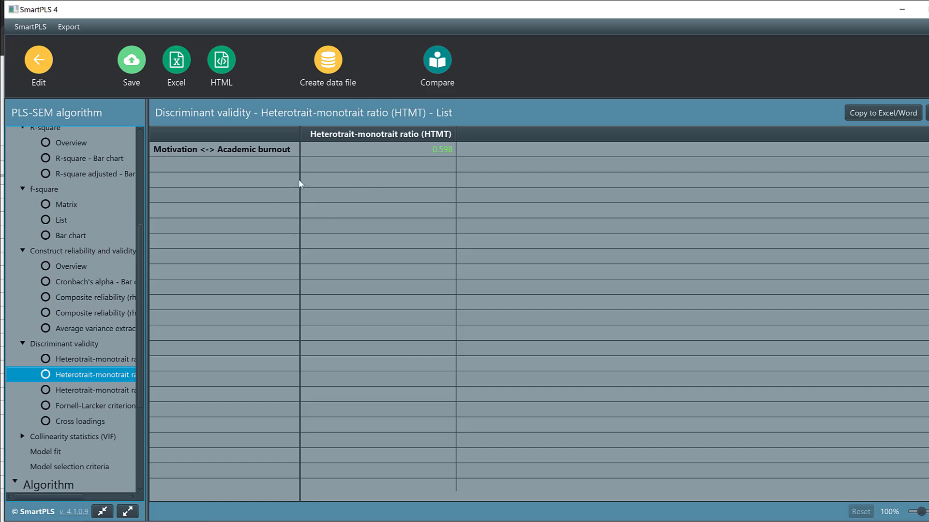
{"action": "left_click", "coordinate": [67, 393]}
Step: Review the Fornell-Larcker criterion and the cross loadings for discriminant validity
{"action": "scroll", "coordinate": [67, 399], "scroll_direction": "down", "scroll_amount": 2}
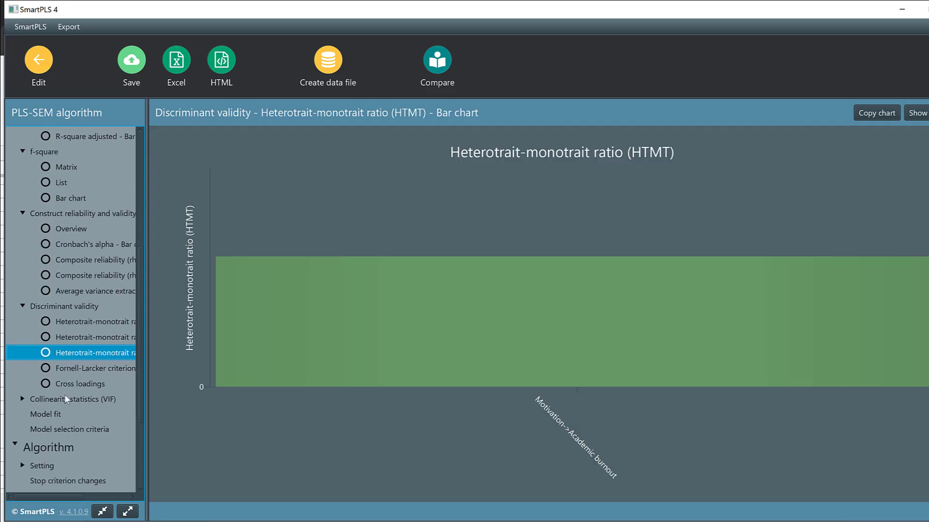
{"action": "left_click", "coordinate": [73, 369]}
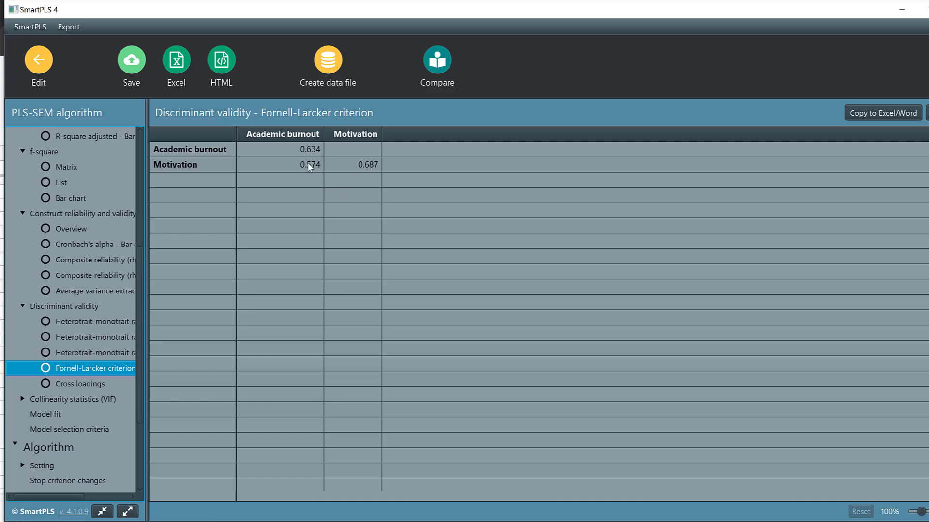
{"action": "scroll", "coordinate": [97, 396], "scroll_direction": "down", "scroll_amount": 1}
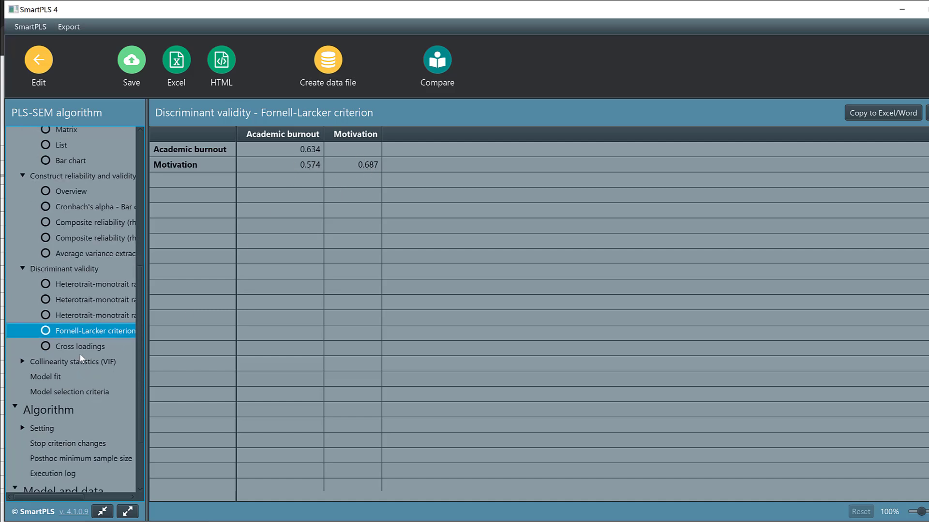
{"action": "left_click", "coordinate": [80, 346]}
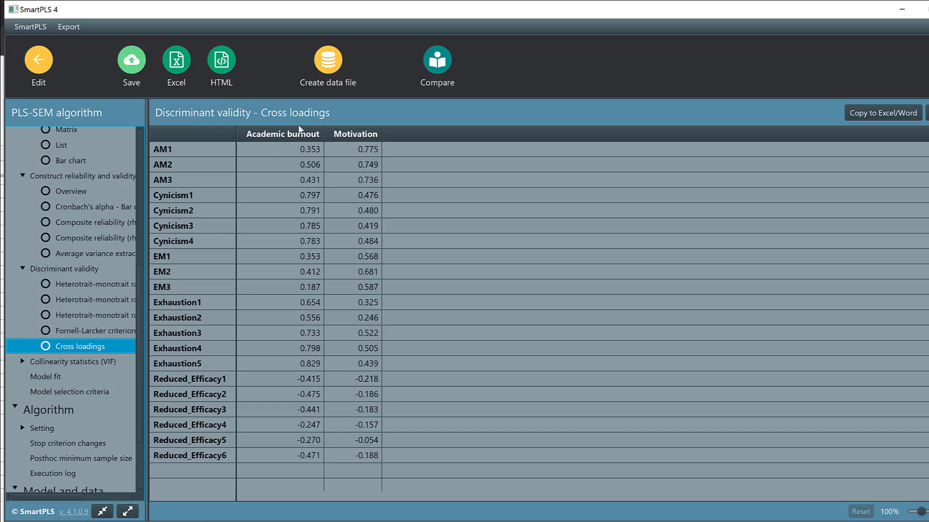
Step: Check the outer model collinearity statistics (VIF) and the model fit values in the quality criteria
{"action": "left_click", "coordinate": [37, 360]}
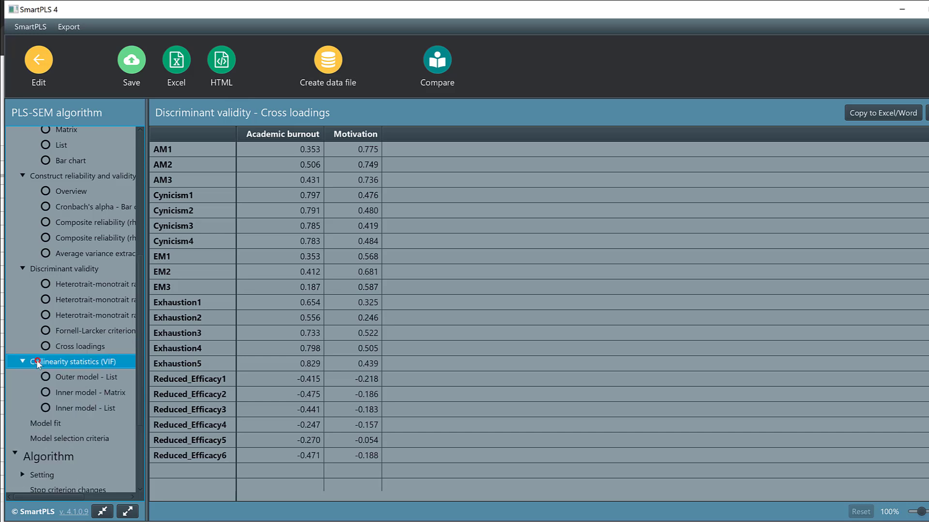
{"action": "left_click", "coordinate": [77, 372]}
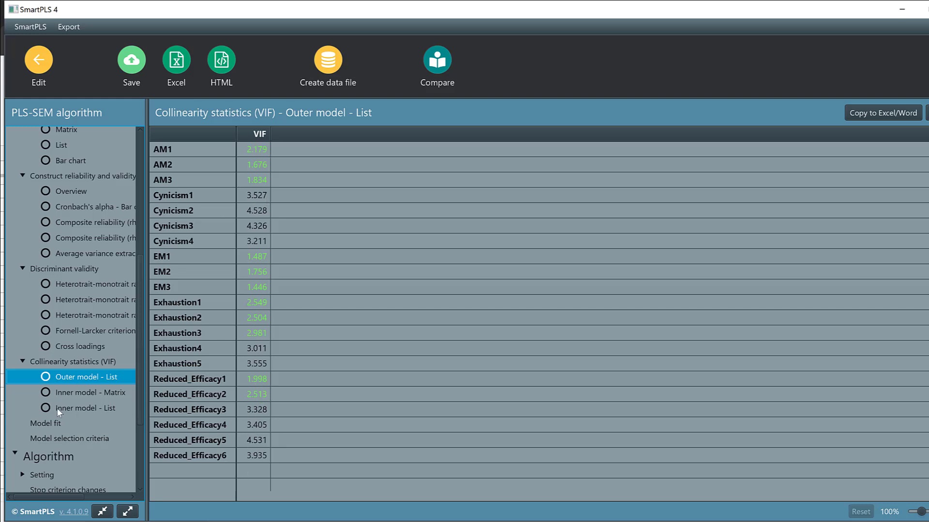
{"action": "left_click", "coordinate": [38, 420]}
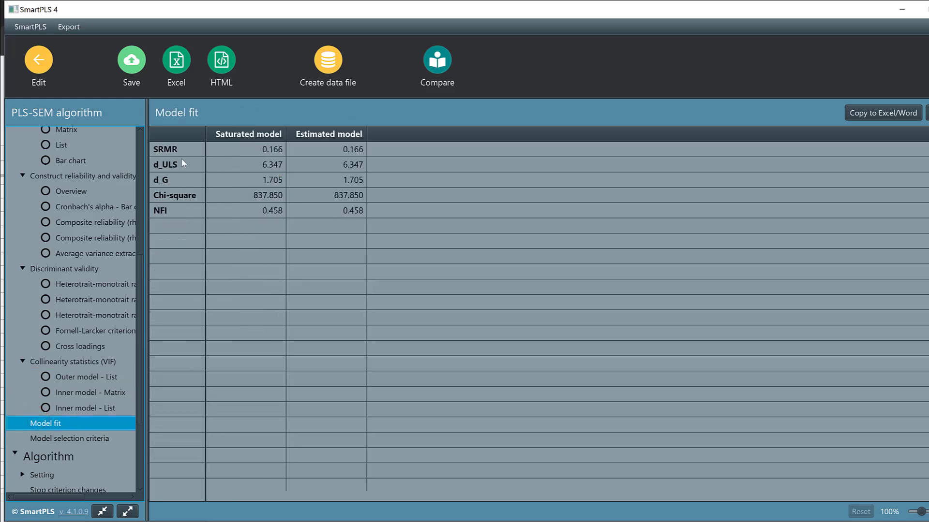
{"action": "scroll", "coordinate": [73, 209], "scroll_direction": "up", "scroll_amount": 2}
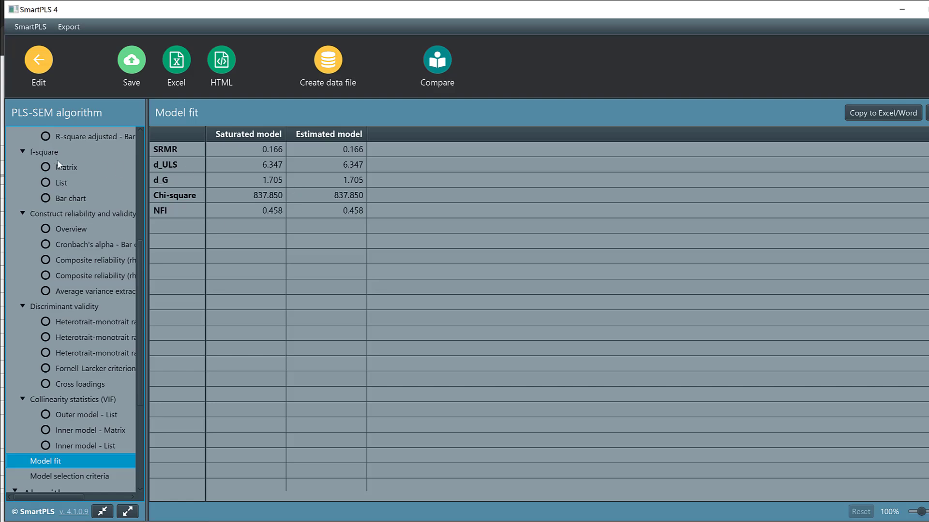
{"action": "scroll", "coordinate": [58, 165], "scroll_direction": "up", "scroll_amount": 10}
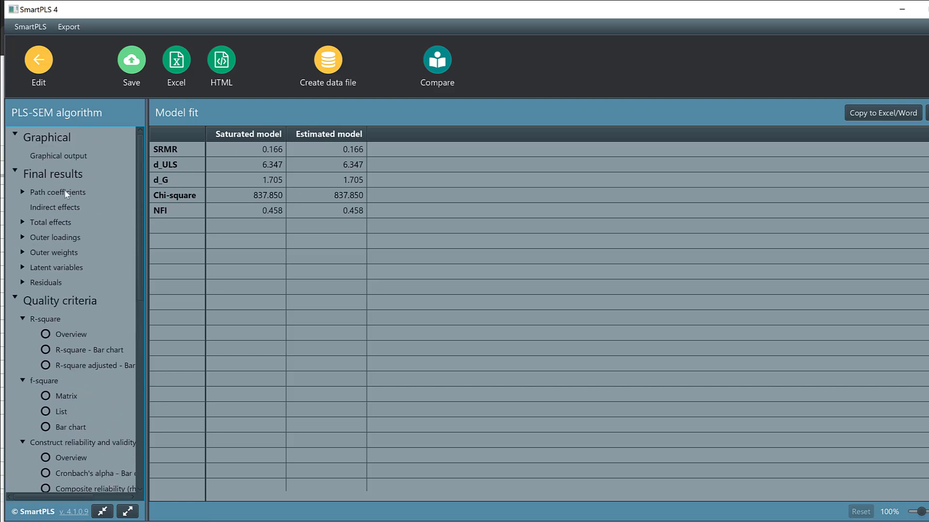
Step: Return to the model editor and delete indicators Reduced_Efficacy1 to Reduced_Efficacy6 from the Academic burnout construct
{"action": "left_click", "coordinate": [39, 65]}
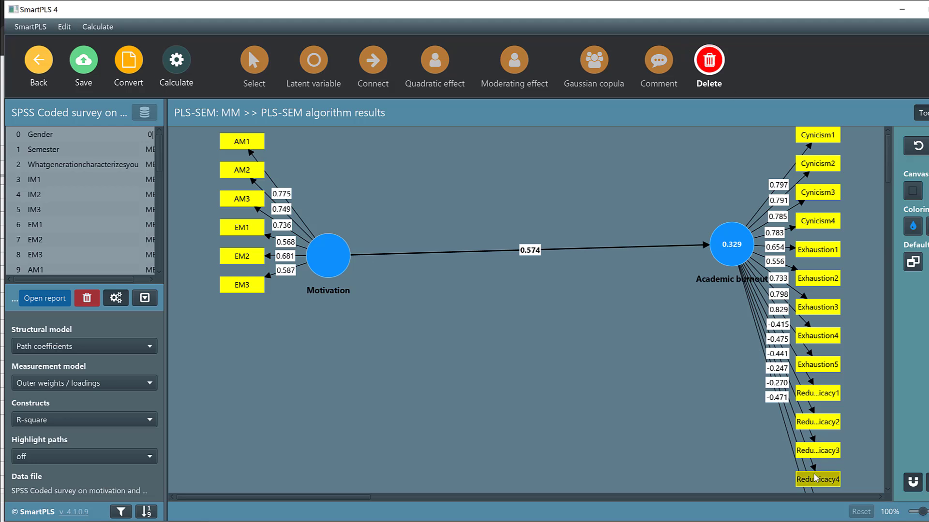
{"action": "scroll", "coordinate": [813, 485], "scroll_direction": "down", "scroll_amount": 5}
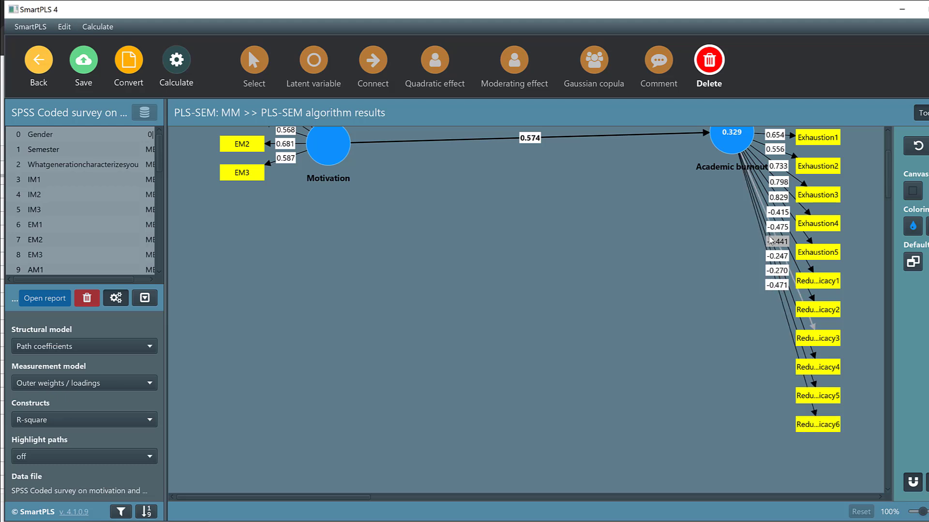
{"action": "left_click", "coordinate": [818, 424]}
{"action": "left_click", "coordinate": [816, 395]}
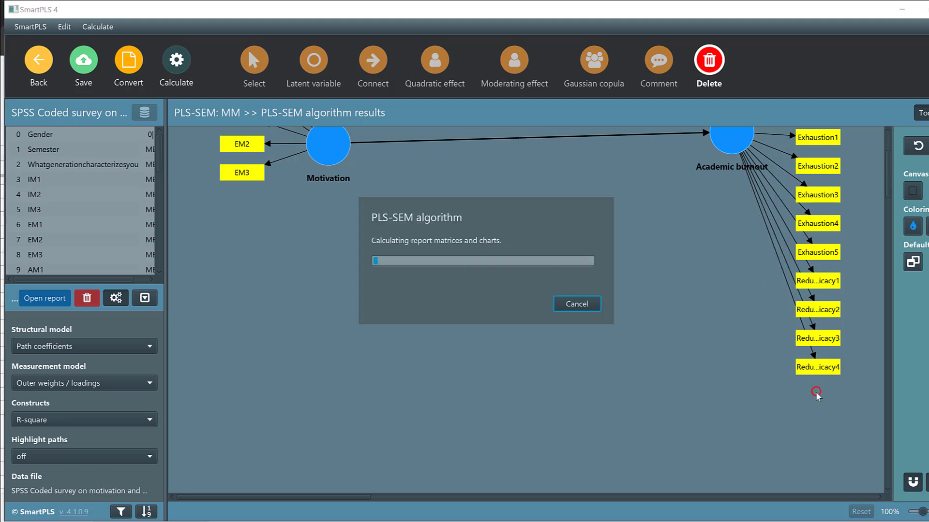
{"action": "left_click", "coordinate": [814, 368]}
{"action": "left_click", "coordinate": [825, 342]}
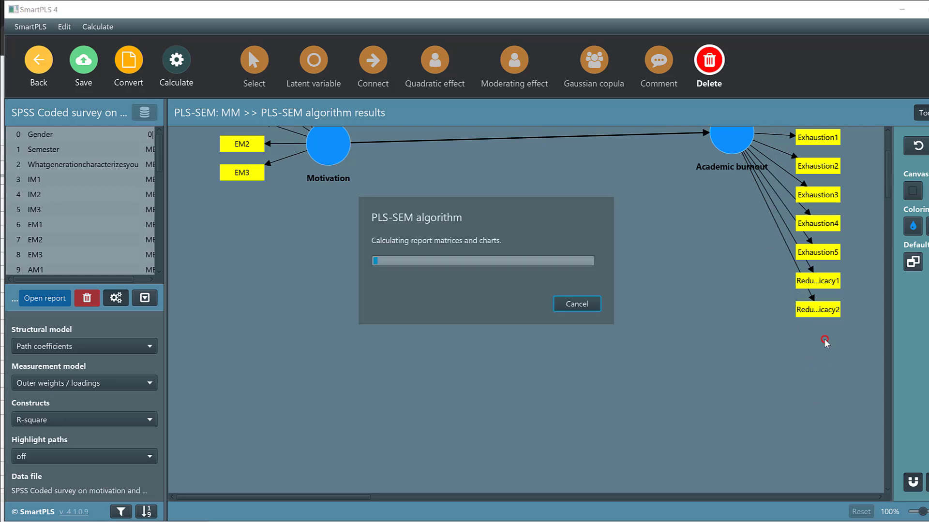
{"action": "left_click", "coordinate": [812, 310]}
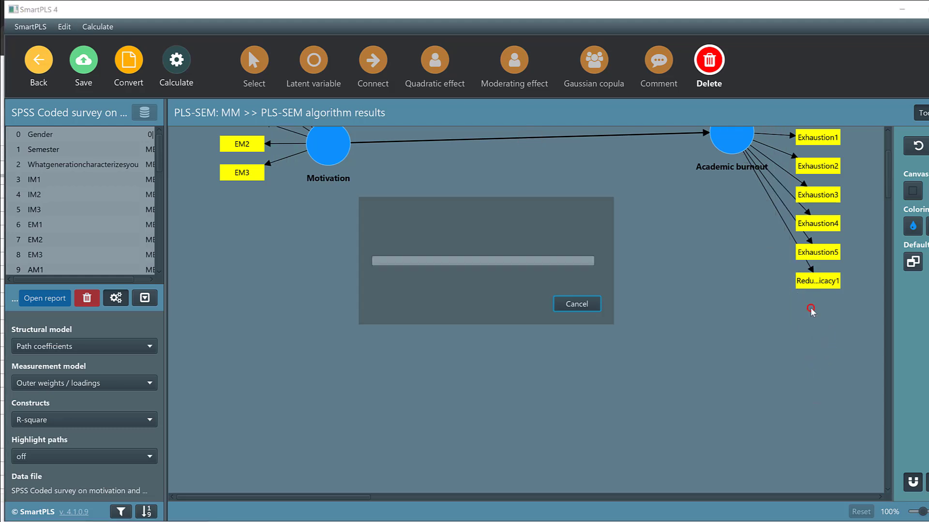
{"action": "left_click", "coordinate": [807, 278]}
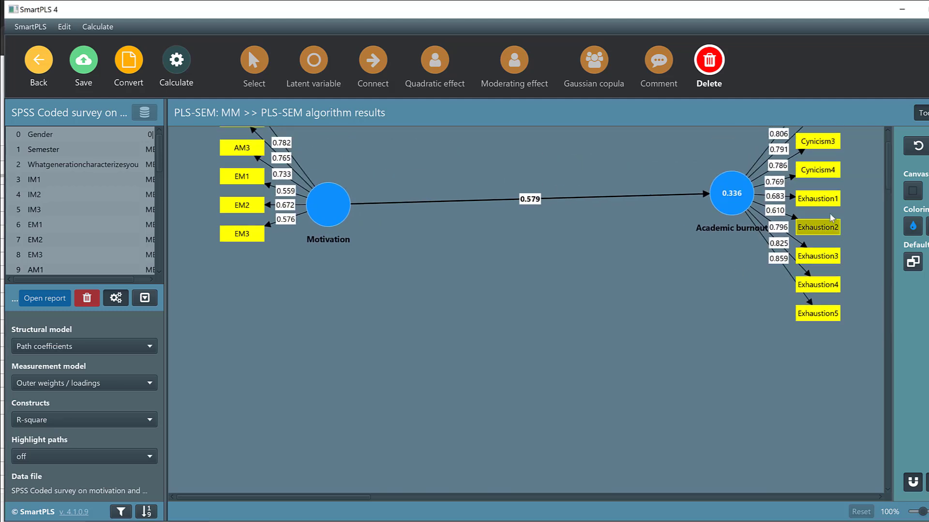
Step: Delete the indicators EM1, EM3 and EM2 from the Motivation construct
{"action": "scroll", "coordinate": [822, 203], "scroll_direction": "up", "scroll_amount": 2}
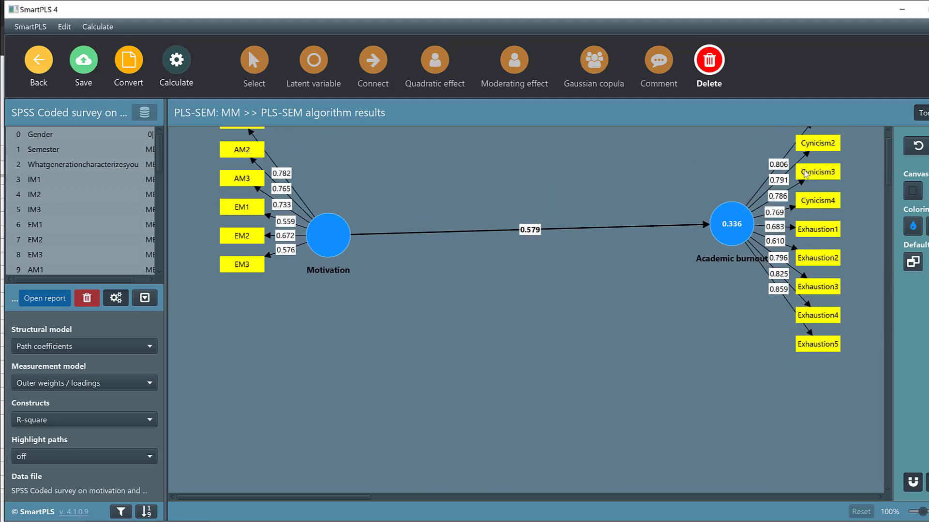
{"action": "scroll", "coordinate": [805, 174], "scroll_direction": "up", "scroll_amount": 1}
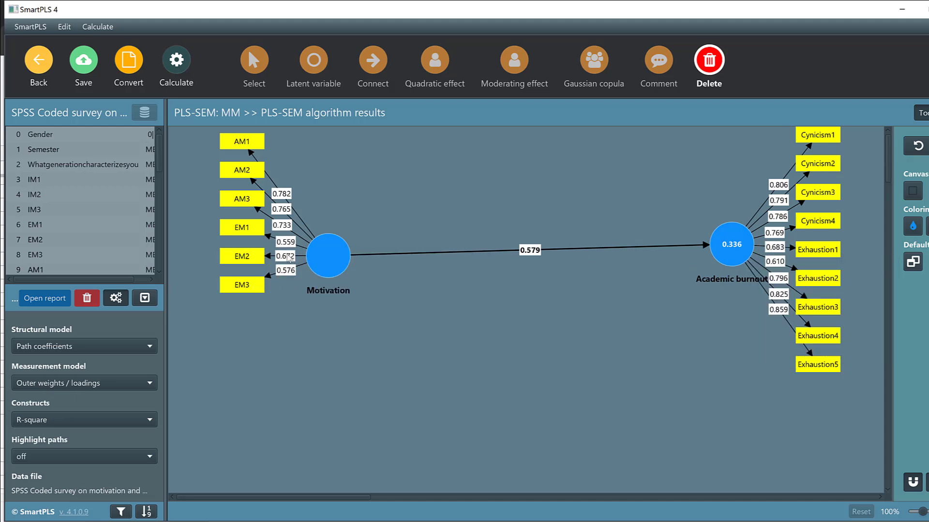
{"action": "left_click", "coordinate": [241, 232]}
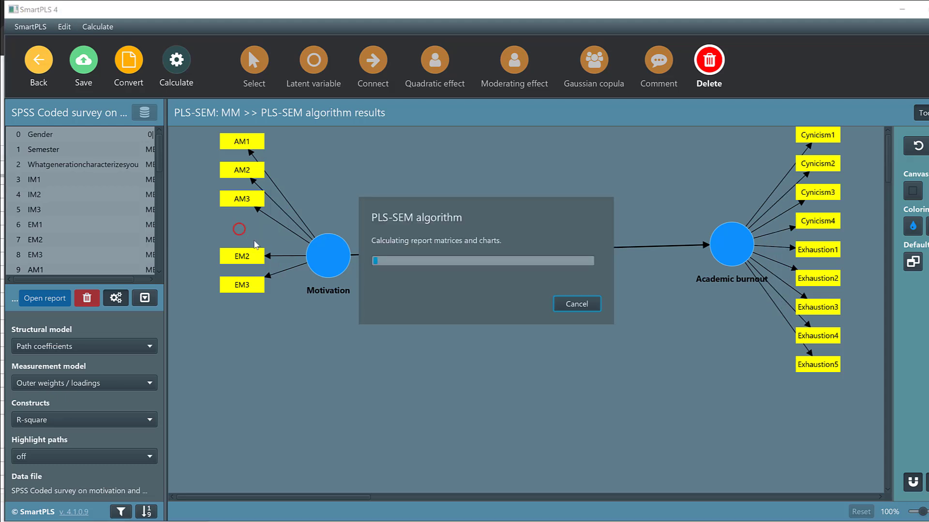
{"action": "left_click", "coordinate": [243, 283]}
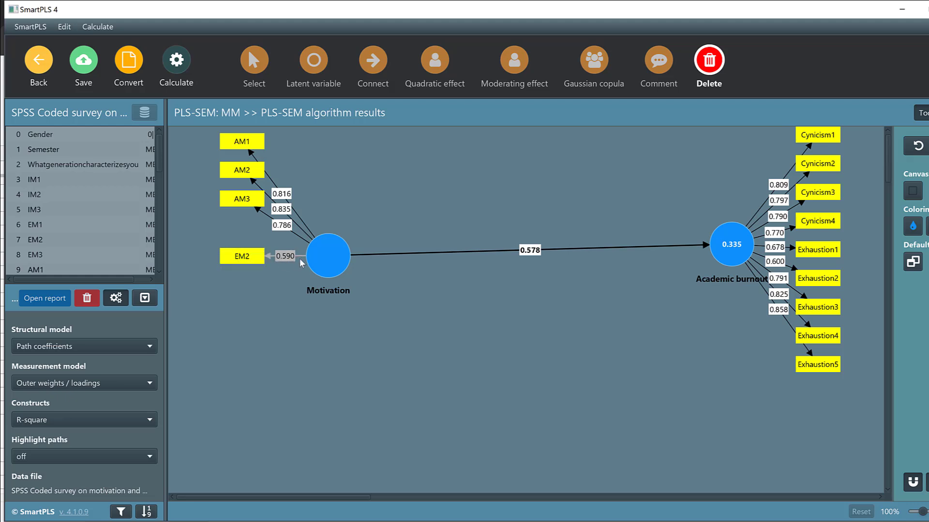
{"action": "left_click", "coordinate": [232, 256]}
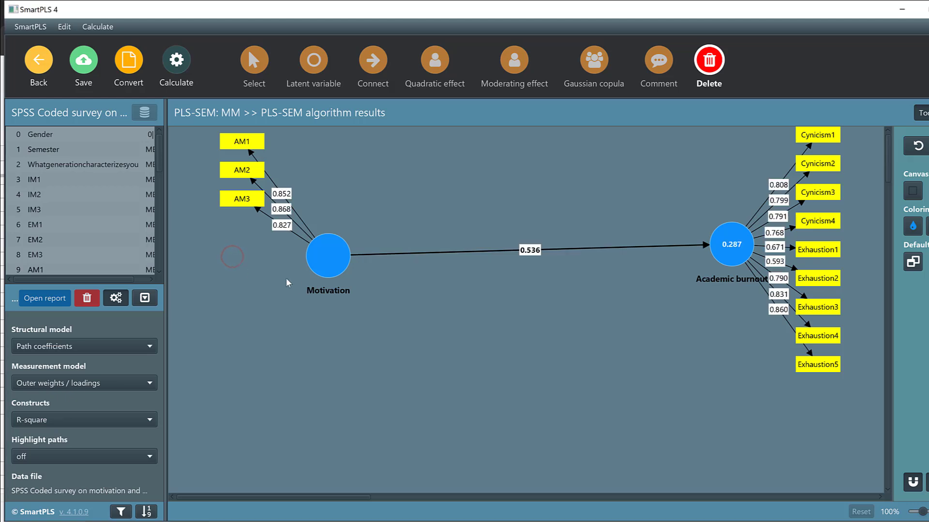
Step: Delete the indicators Exhaustion1 and Exhaustion2 from the Academic burnout construct
{"action": "mouse_move", "coordinate": [335, 222]}
{"action": "mouse_move", "coordinate": [325, 265]}
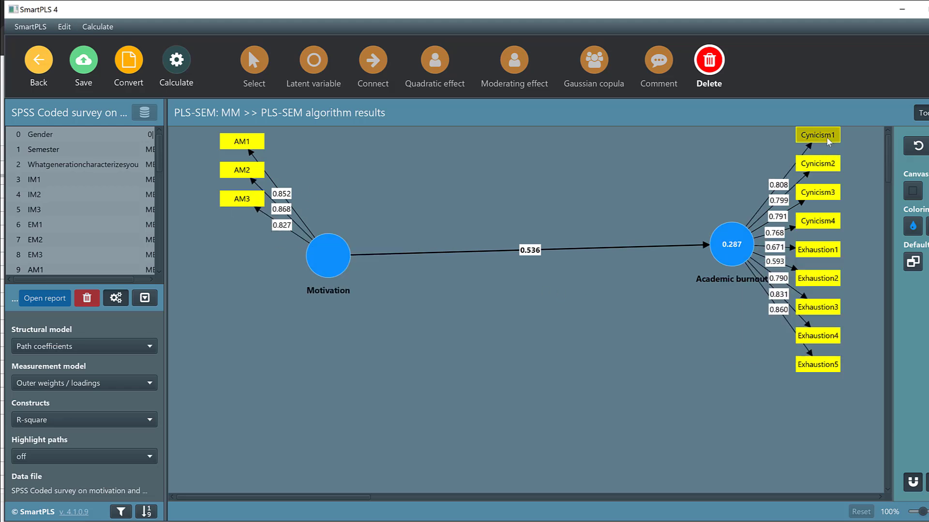
{"action": "left_click", "coordinate": [809, 255]}
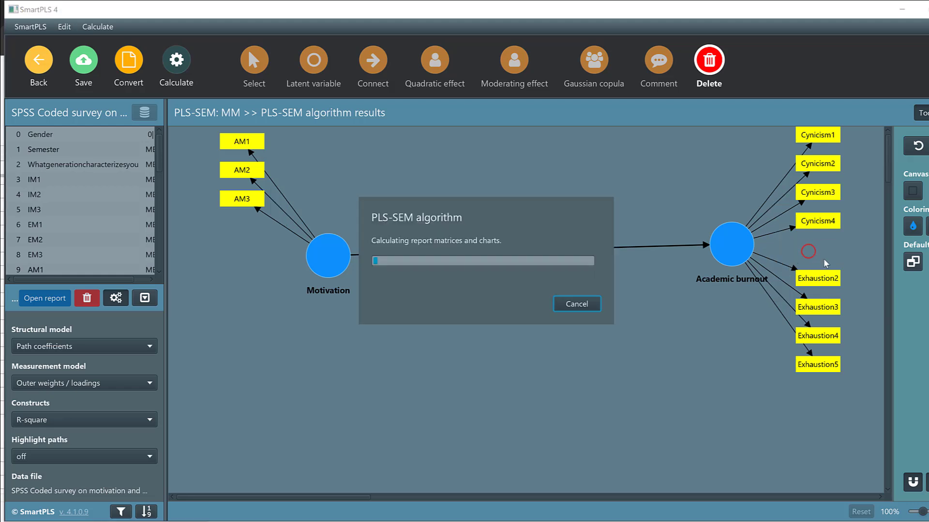
{"action": "left_click", "coordinate": [819, 279]}
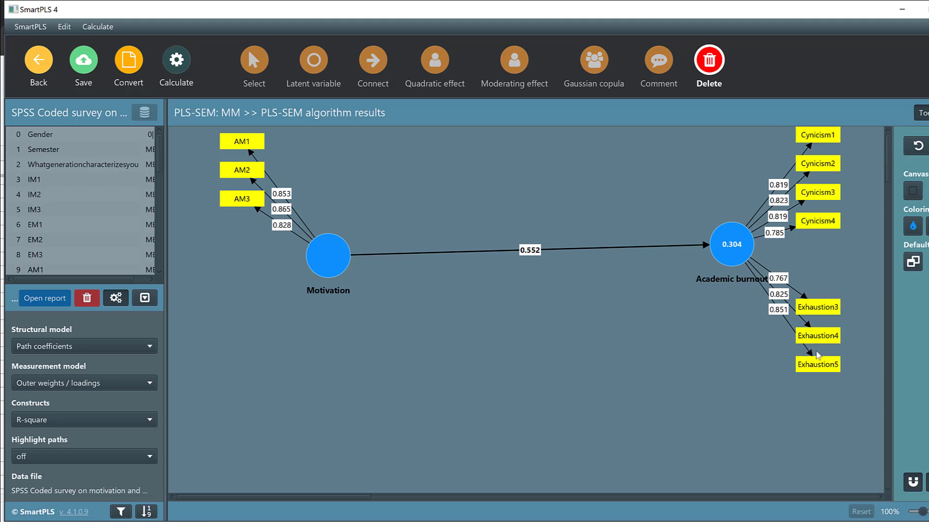
Step: Save the reduced model and reopen the MM model from the workspace
{"action": "mouse_move", "coordinate": [701, 269]}
{"action": "left_click", "coordinate": [80, 73]}
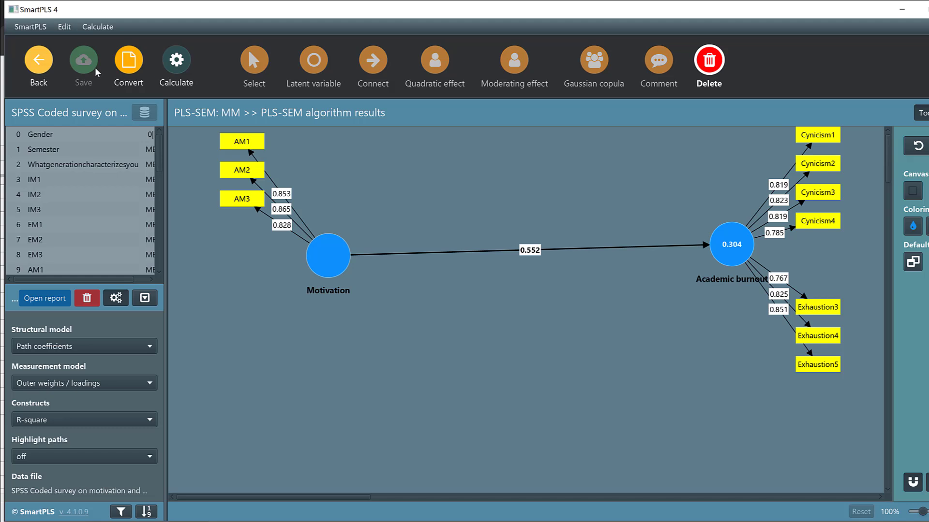
{"action": "left_click", "coordinate": [40, 61]}
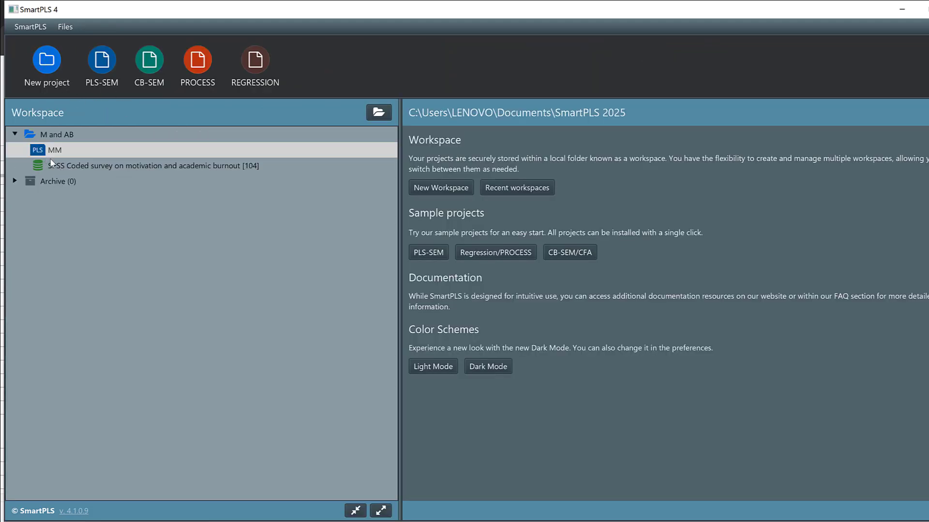
{"action": "double_click", "coordinate": [57, 143]}
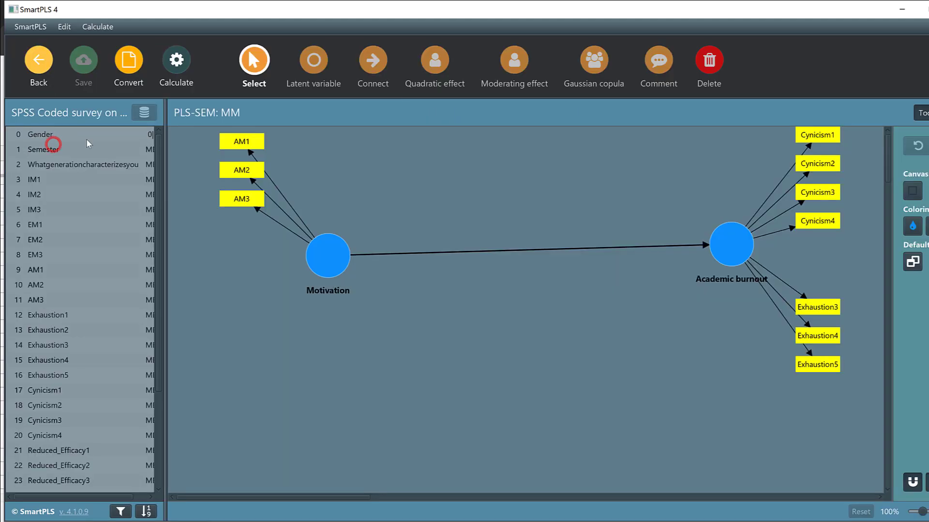
Step: Run the PLS-SEM algorithm on the MM model and open its results report
{"action": "left_click", "coordinate": [170, 62]}
{"action": "left_click", "coordinate": [212, 99]}
{"action": "left_click", "coordinate": [616, 477]}
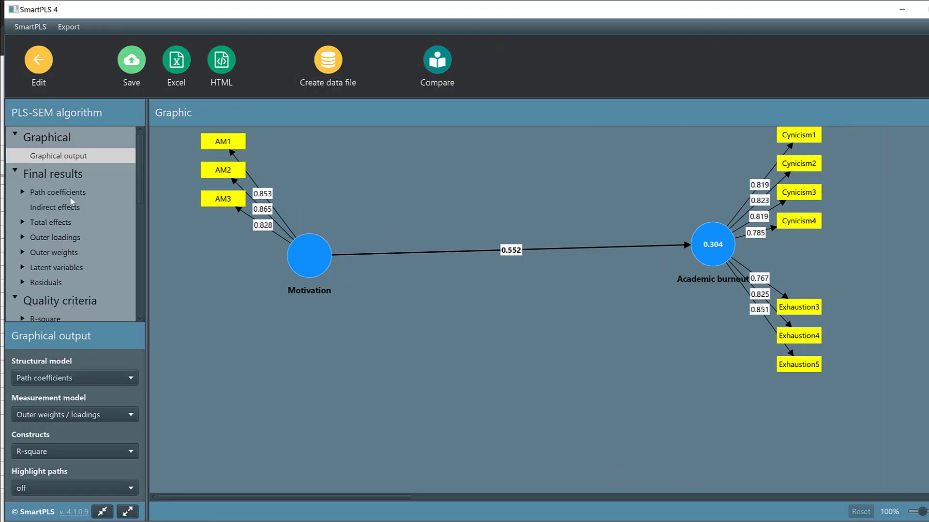
Step: Review the R-square overview, the R-square and adjusted R-square bar charts, and the f-square matrix and bar chart
{"action": "scroll", "coordinate": [47, 228], "scroll_direction": "down", "scroll_amount": 3}
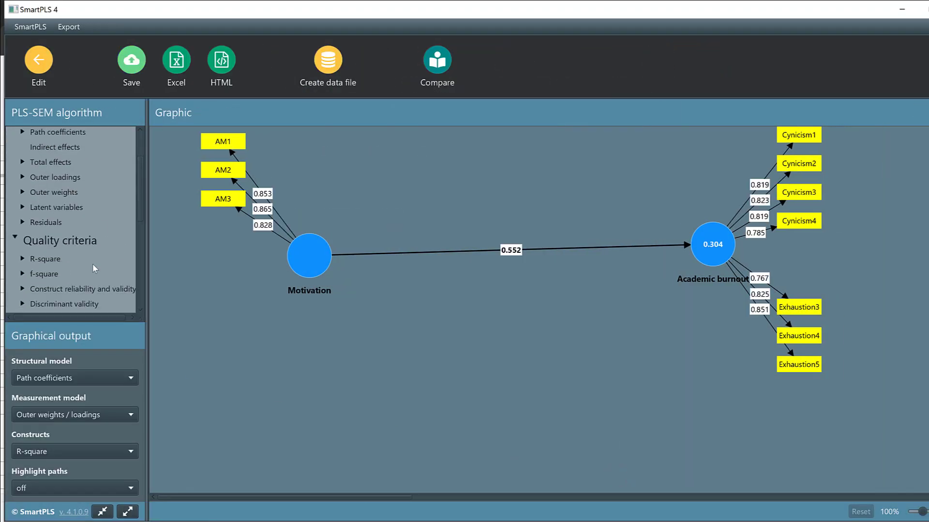
{"action": "left_click", "coordinate": [31, 264]}
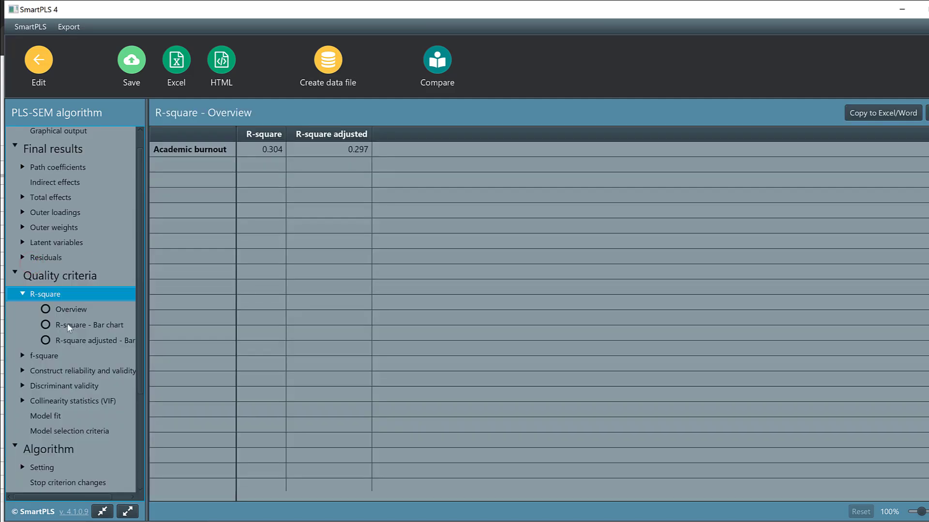
{"action": "left_click", "coordinate": [78, 325]}
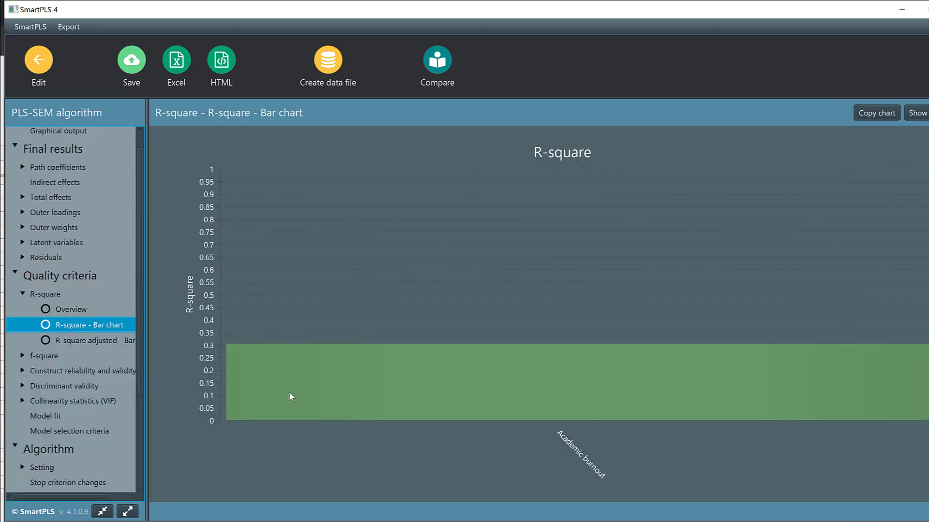
{"action": "left_click", "coordinate": [73, 342]}
{"action": "scroll", "coordinate": [86, 361], "scroll_direction": "down", "scroll_amount": 2}
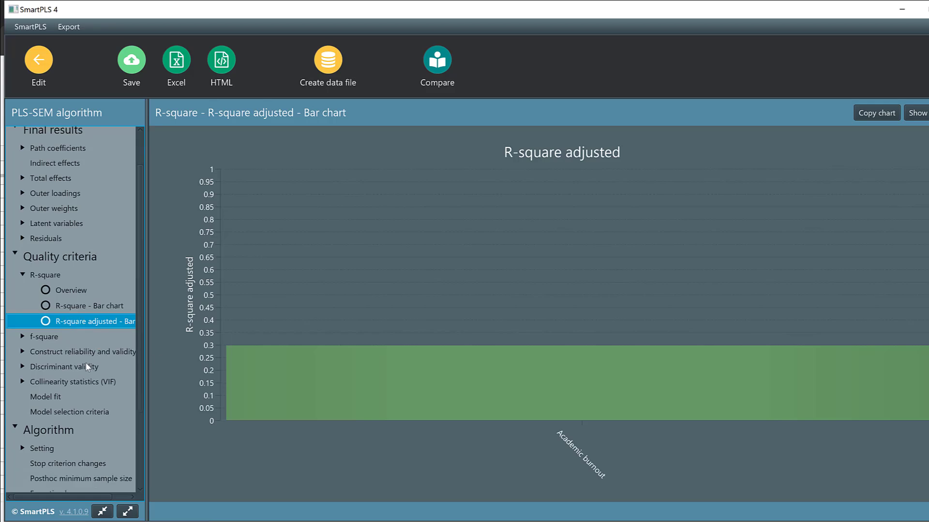
{"action": "left_click", "coordinate": [44, 317]}
{"action": "left_click", "coordinate": [64, 362]}
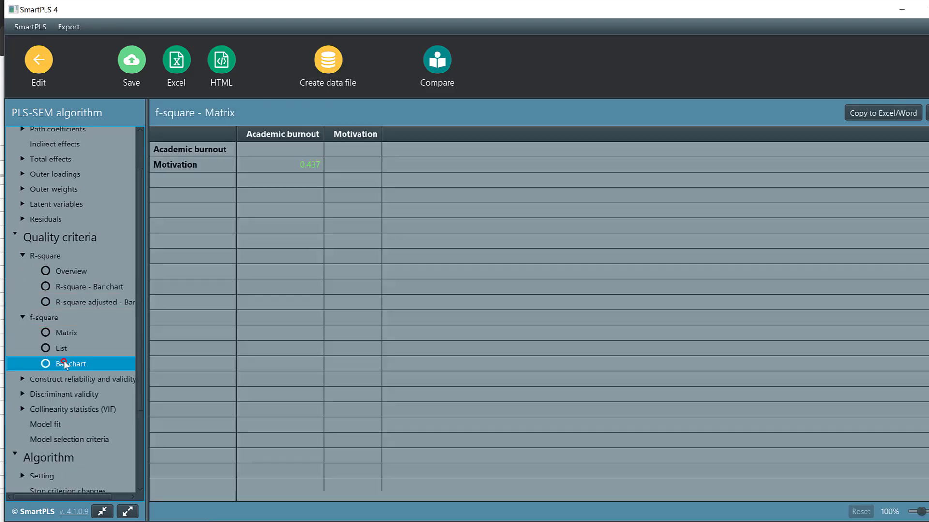
Step: Examine the construct reliability and validity overview and the average variance extracted (AVE) bar chart for the reduced model
{"action": "scroll", "coordinate": [127, 373], "scroll_direction": "down", "scroll_amount": 1}
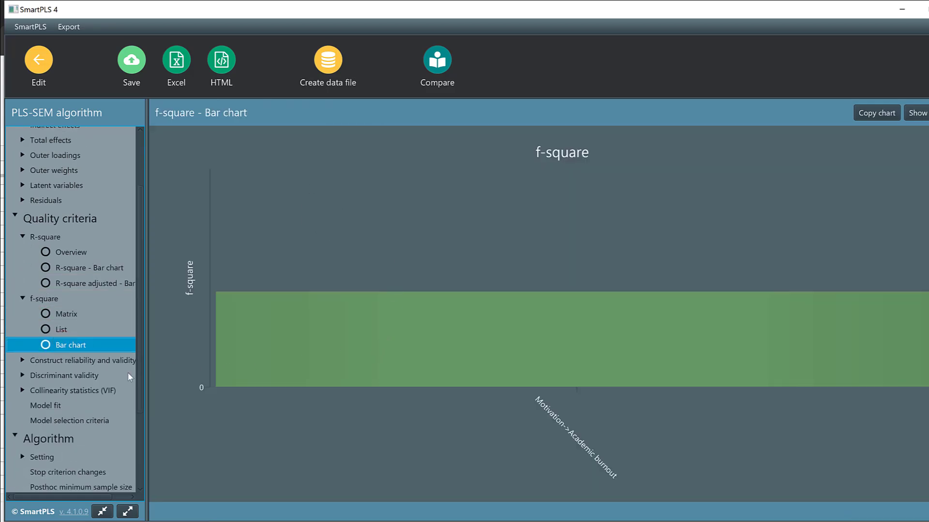
{"action": "left_click", "coordinate": [61, 360]}
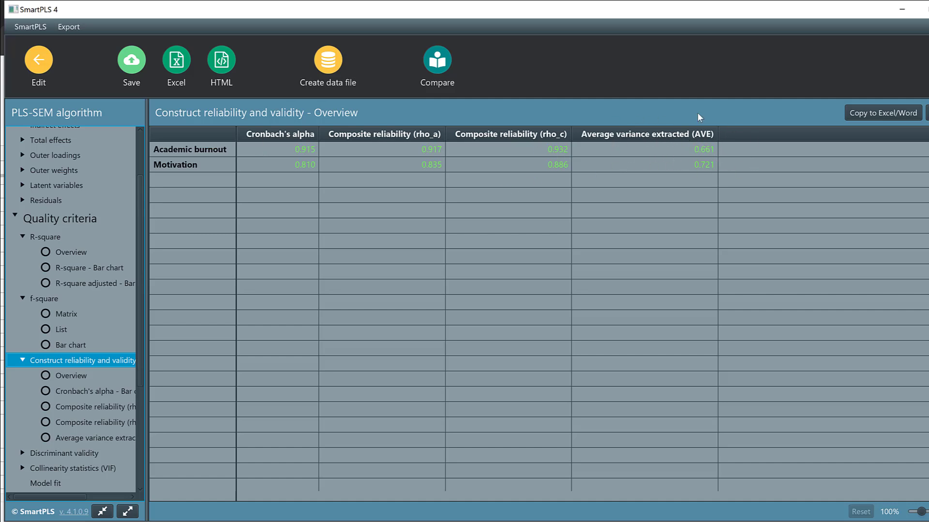
{"action": "scroll", "coordinate": [52, 356], "scroll_direction": "down", "scroll_amount": 1}
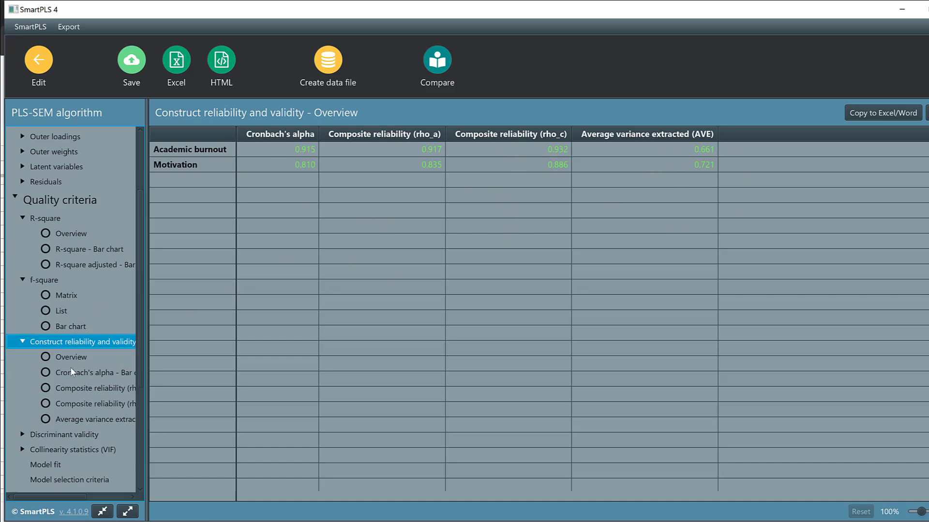
{"action": "left_click", "coordinate": [70, 421]}
{"action": "scroll", "coordinate": [63, 421], "scroll_direction": "down", "scroll_amount": 2}
Step: Check the heterotrait-monotrait ratio (HTMT) results under discriminant validity for the reduced model
{"action": "left_click", "coordinate": [43, 397]}
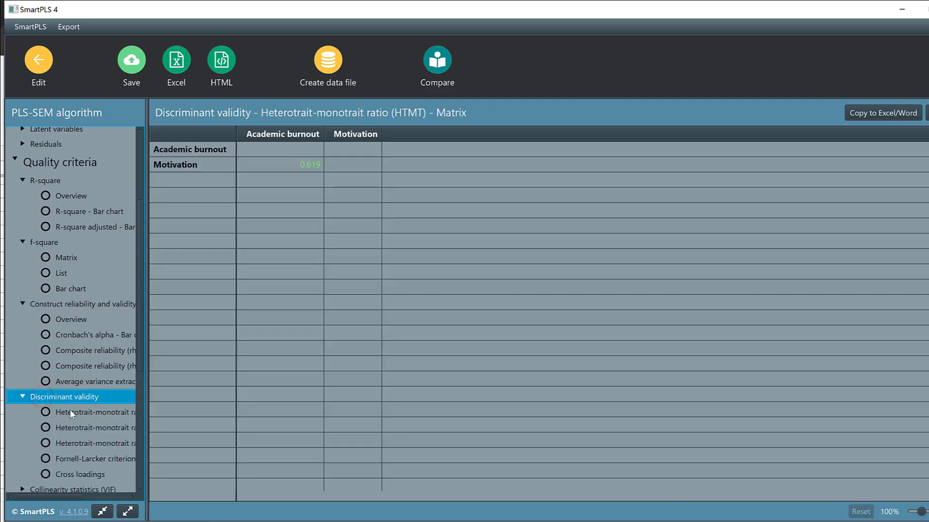
{"action": "left_click", "coordinate": [68, 414]}
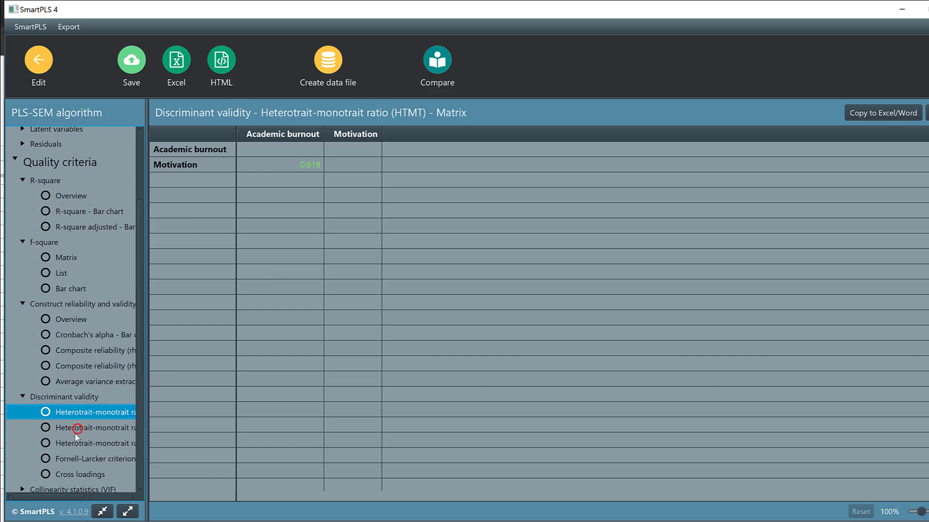
{"action": "left_click", "coordinate": [75, 431]}
{"action": "left_click", "coordinate": [71, 438]}
Step: Examine the Fornell-Larcker criterion and the cross loadings of the remaining indicators
{"action": "left_click", "coordinate": [64, 457]}
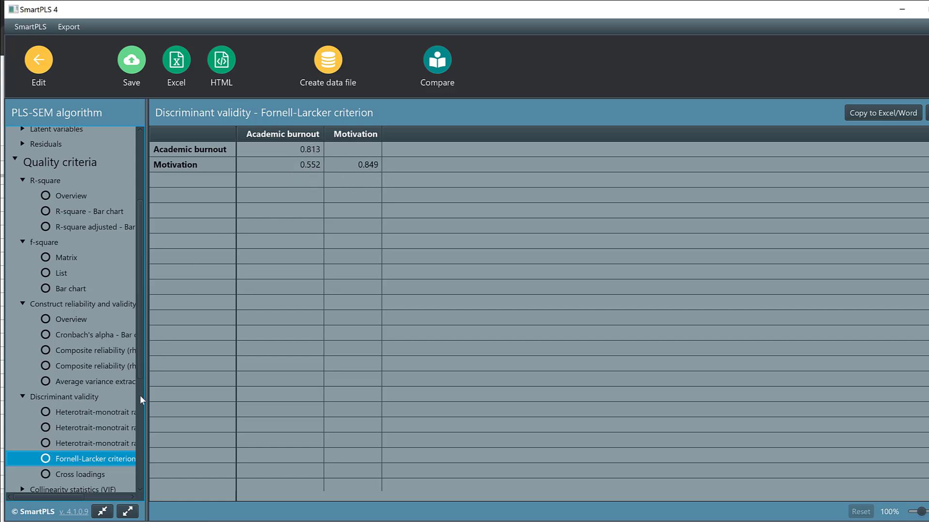
{"action": "scroll", "coordinate": [141, 400], "scroll_direction": "down", "scroll_amount": 1}
{"action": "left_click", "coordinate": [73, 461]}
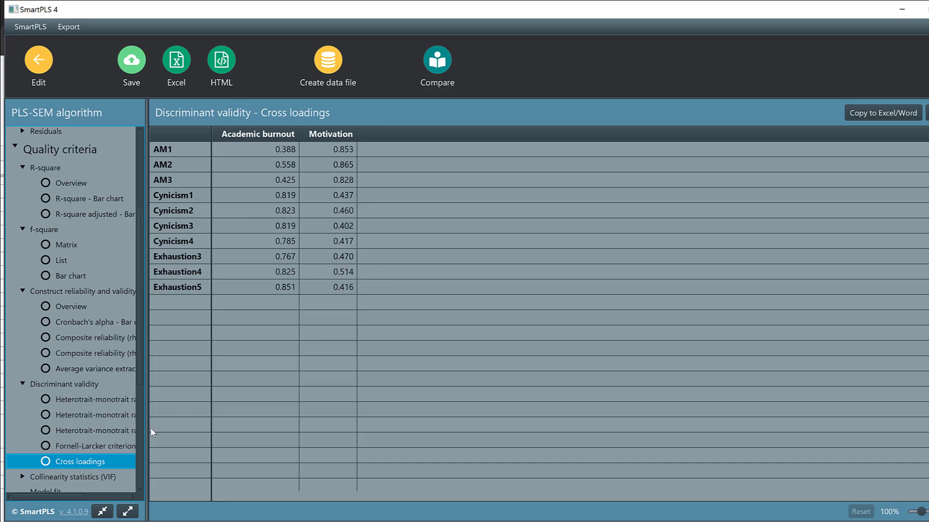
Step: Review the collinearity statistics (VIF) for the outer model indicators and the inner model path
{"action": "left_click", "coordinate": [87, 477]}
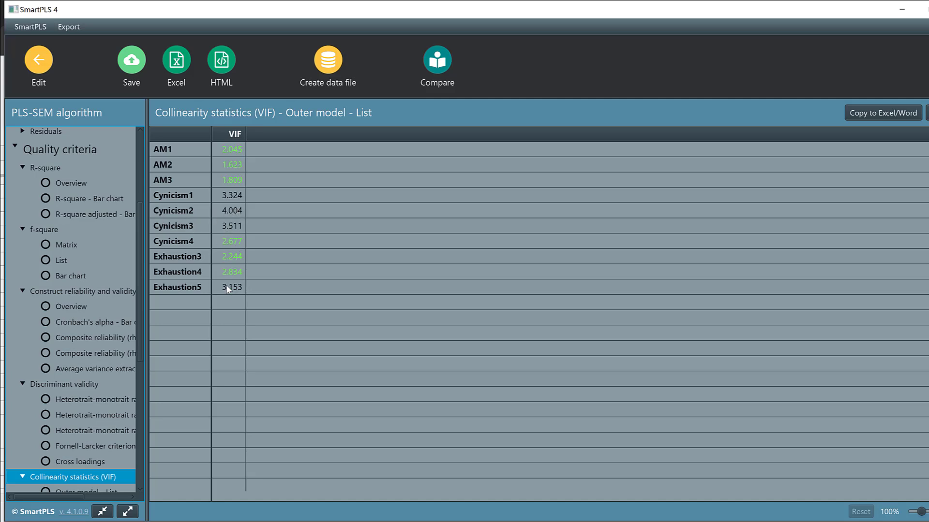
{"action": "scroll", "coordinate": [82, 472], "scroll_direction": "down", "scroll_amount": 5}
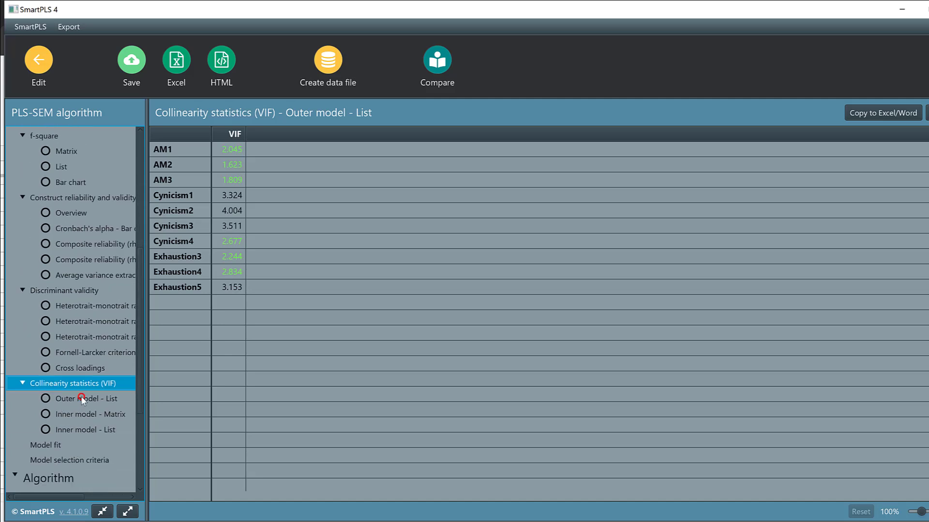
{"action": "left_click", "coordinate": [81, 398]}
{"action": "left_click", "coordinate": [72, 428]}
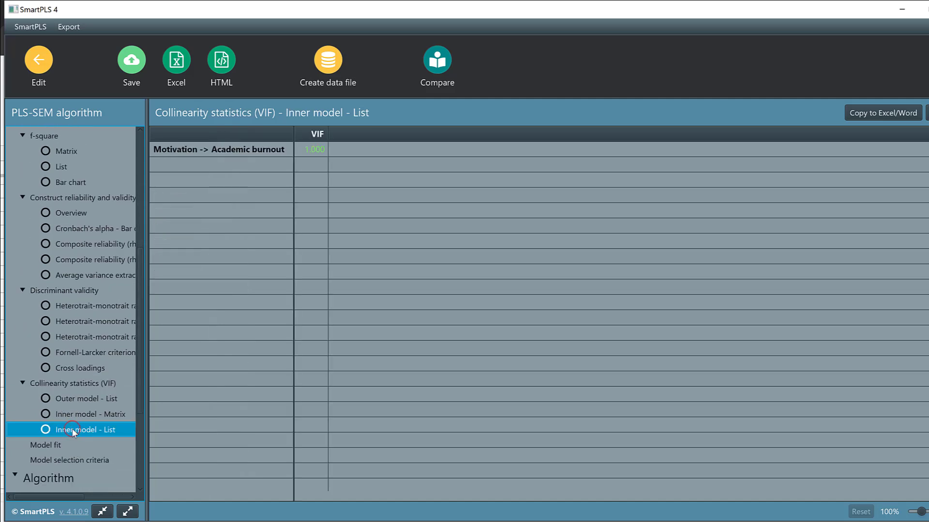
{"action": "scroll", "coordinate": [72, 429], "scroll_direction": "down", "scroll_amount": 7}
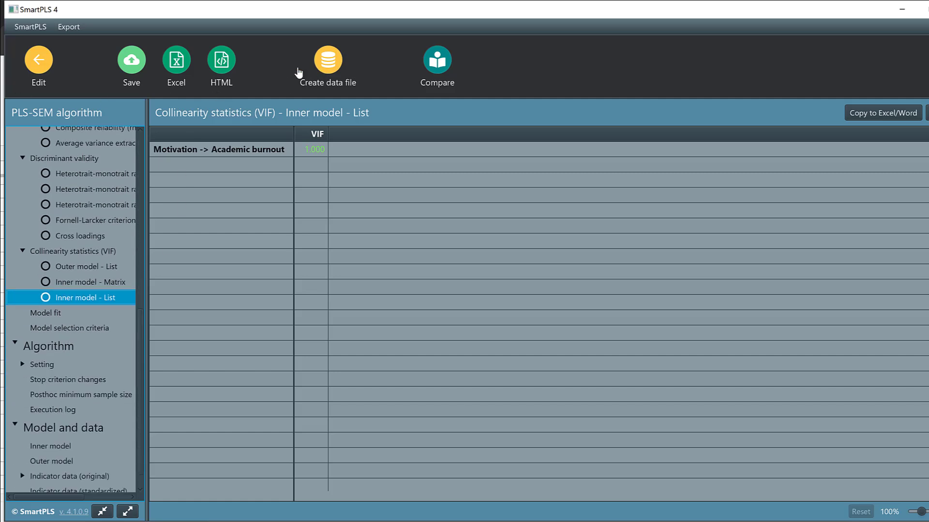
Step: Export the PLS-SEM results as an HTML report and as the Excel file MM.xlsx on the Desktop
{"action": "left_click", "coordinate": [222, 62]}
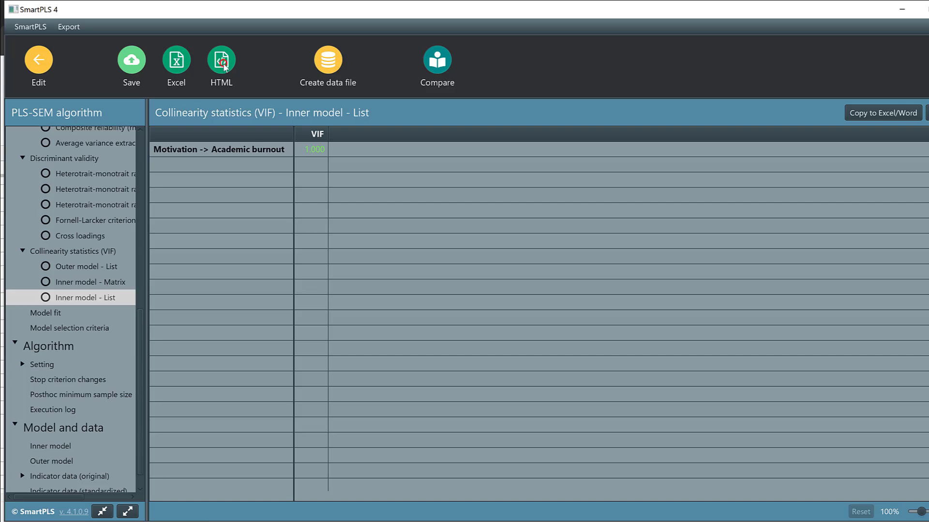
{"action": "left_click", "coordinate": [797, 419]}
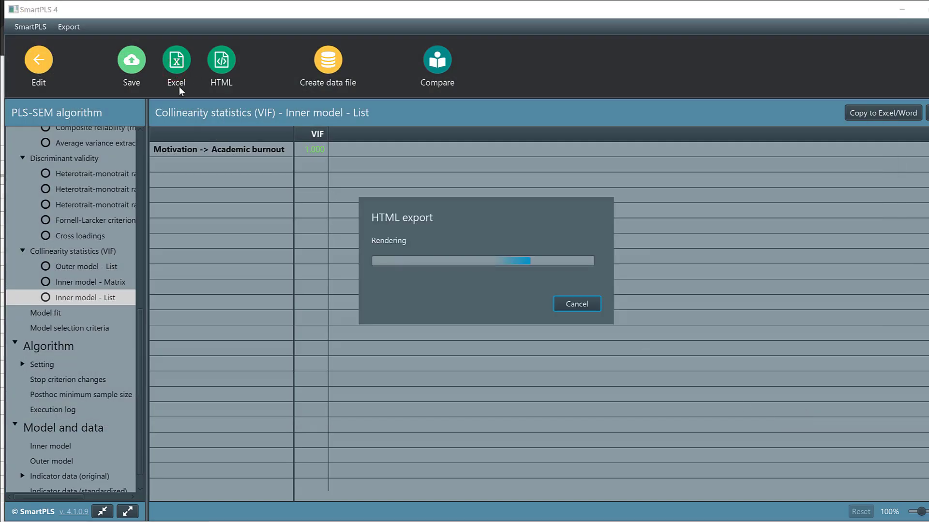
{"action": "left_click", "coordinate": [176, 71]}
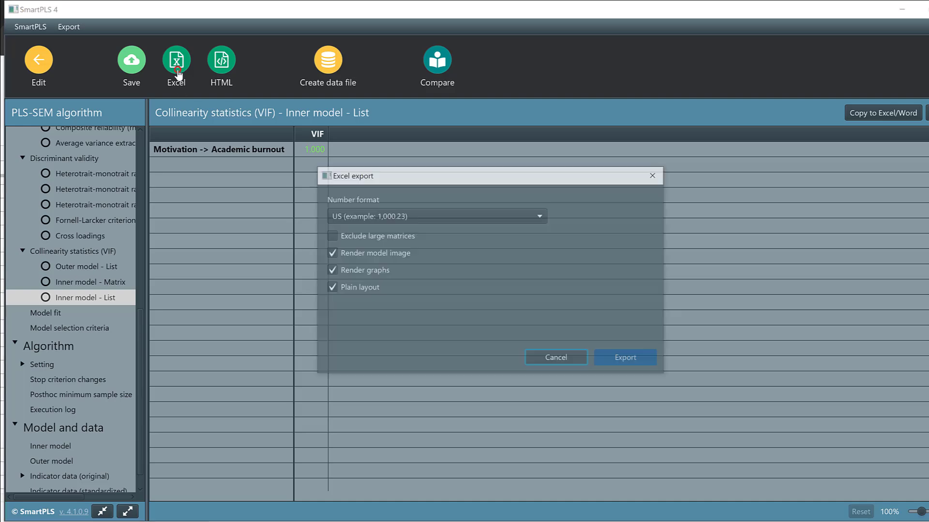
{"action": "left_click", "coordinate": [628, 357]}
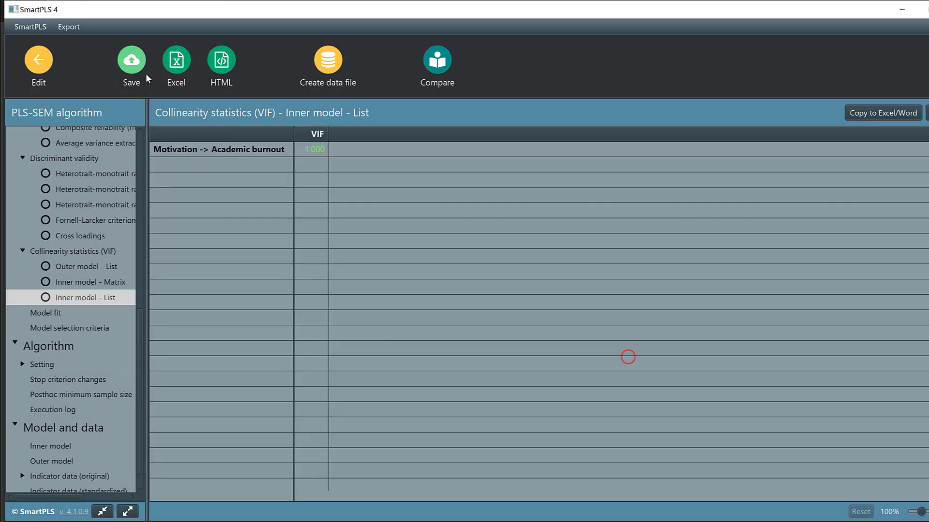
{"action": "left_click", "coordinate": [136, 68]}
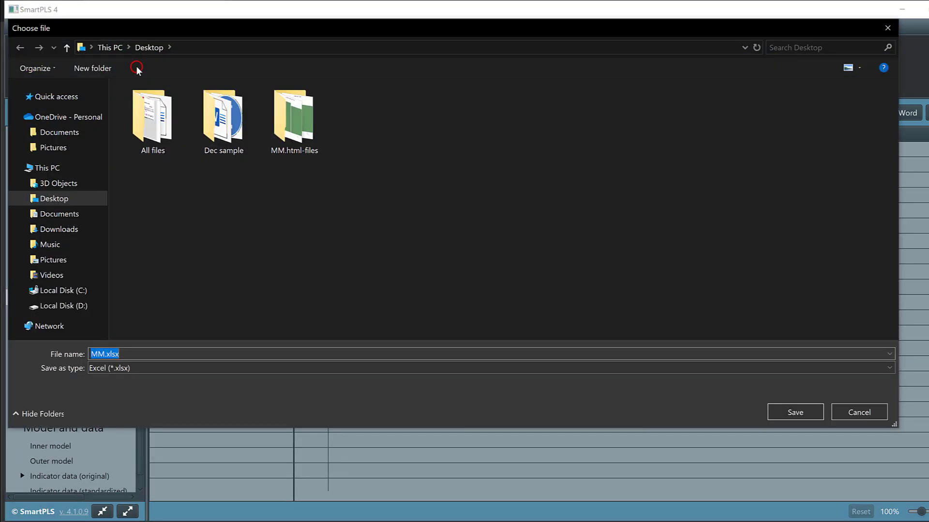
{"action": "left_click", "coordinate": [783, 412]}
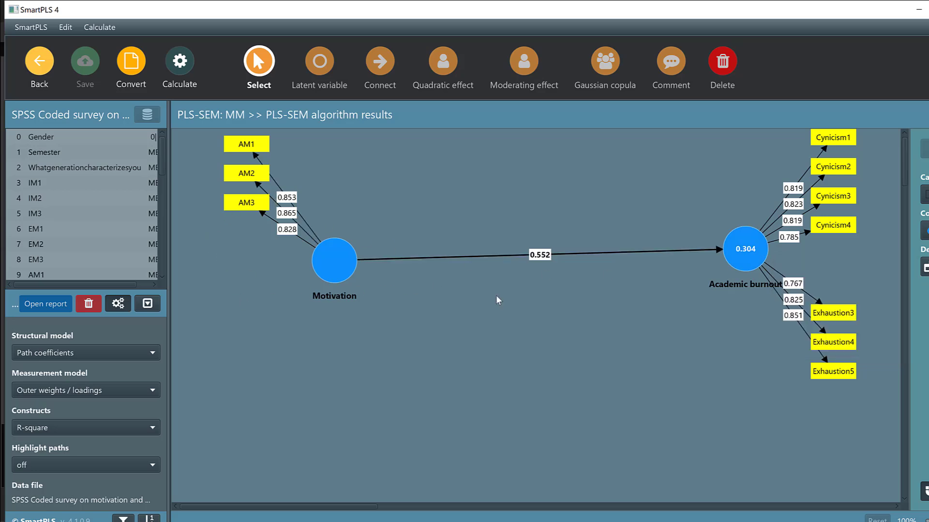
Step: Run bootstrapping on the reduced model with 10000 subsamples, two tailed, at the 0.05 significance level
{"action": "left_click", "coordinate": [186, 63]}
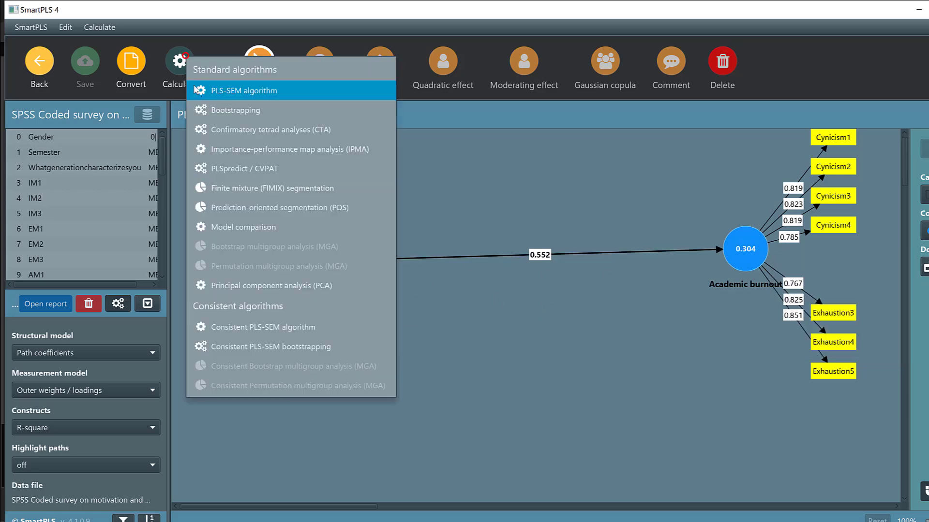
{"action": "left_click", "coordinate": [236, 109]}
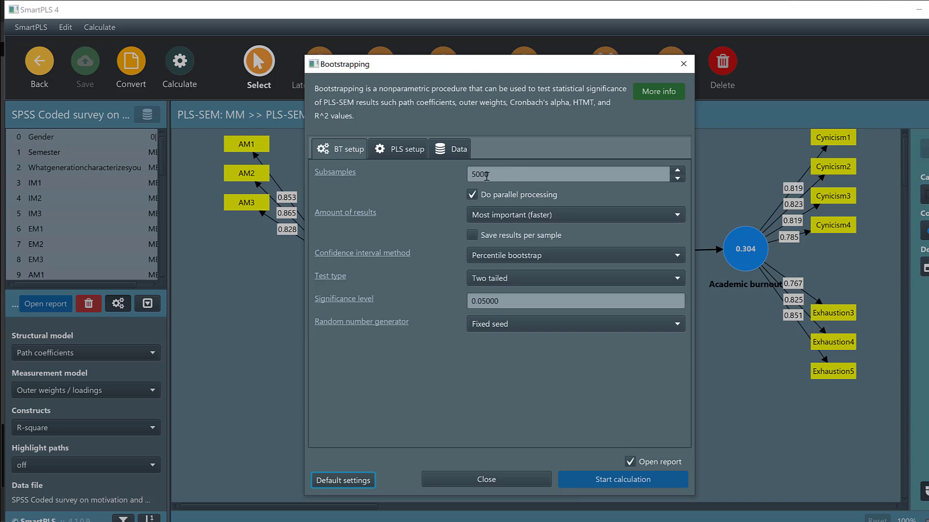
{"action": "left_click_drag", "start_coordinate": [477, 174], "coordinate": [468, 174]}
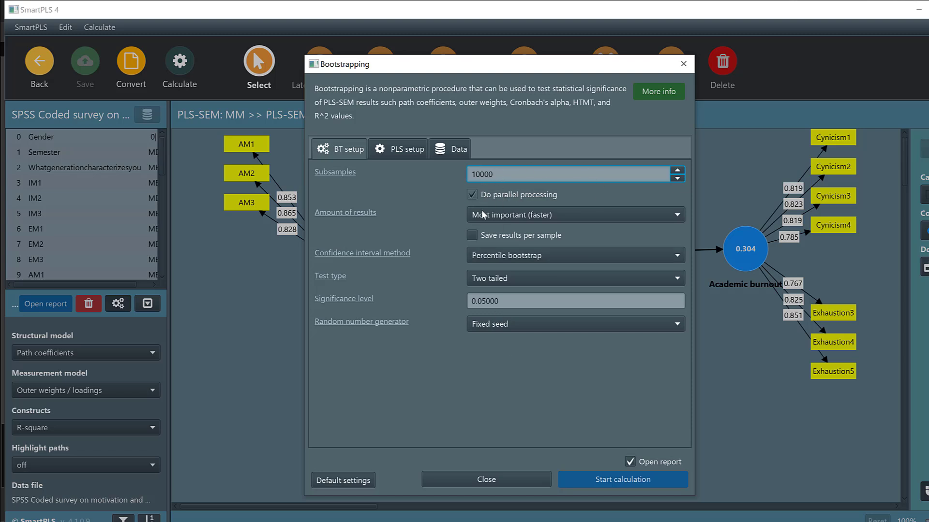
{"action": "left_click", "coordinate": [597, 481]}
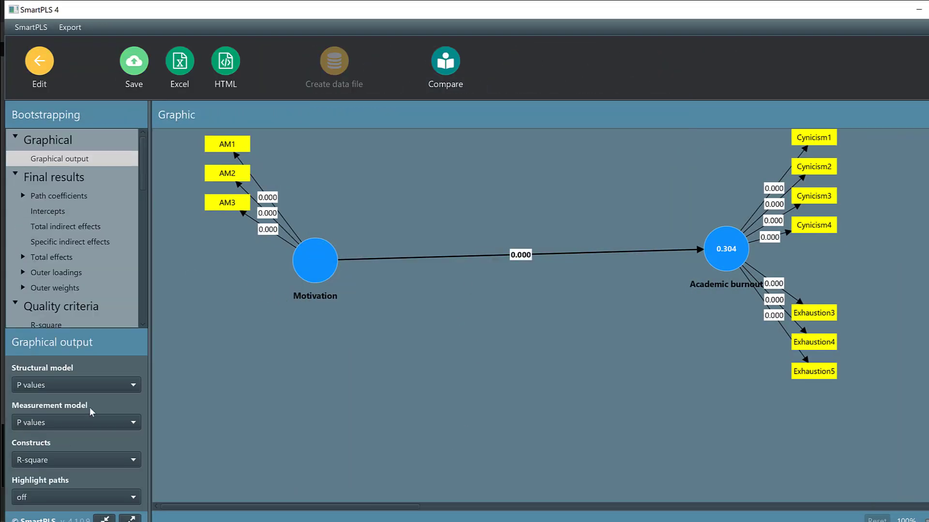
Step: Display path coefficients and p values for the structural model in the bootstrapping graph and inspect the Motivation construct's results
{"action": "left_click", "coordinate": [55, 381]}
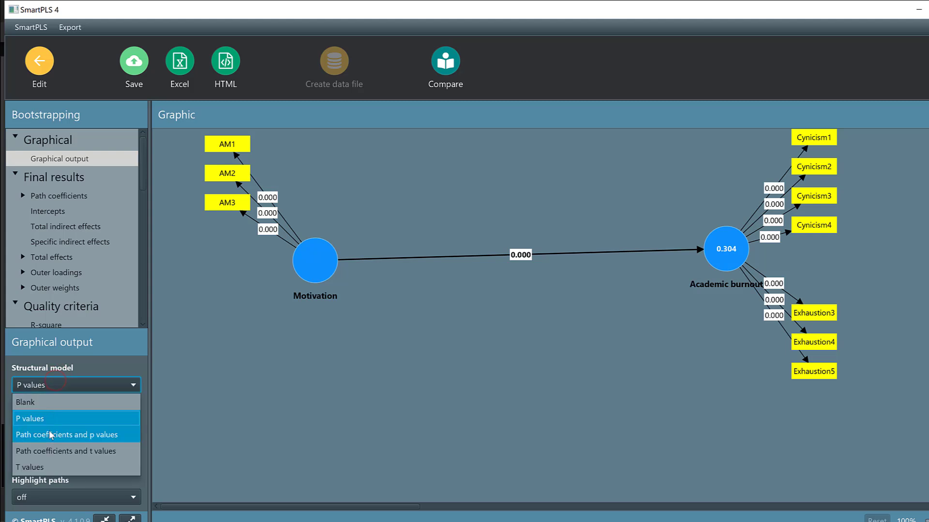
{"action": "left_click", "coordinate": [48, 430]}
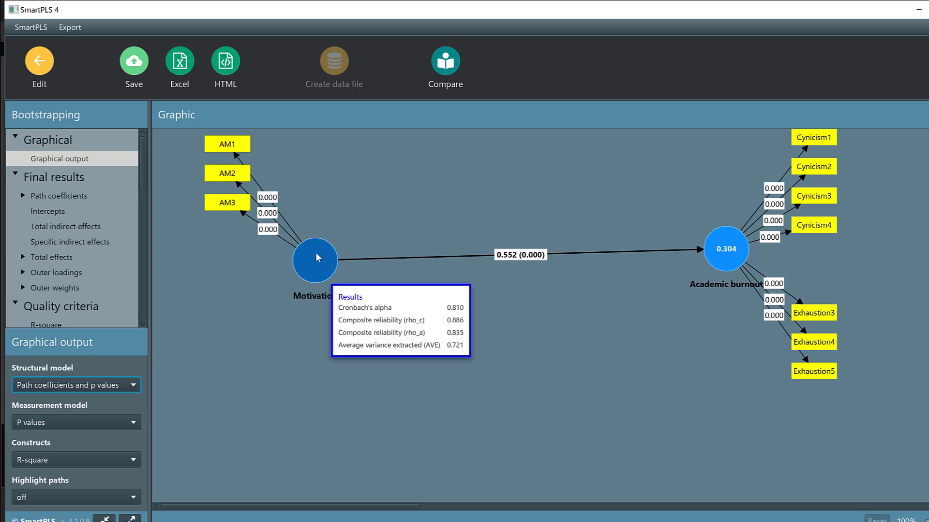
{"action": "mouse_move", "coordinate": [320, 262]}
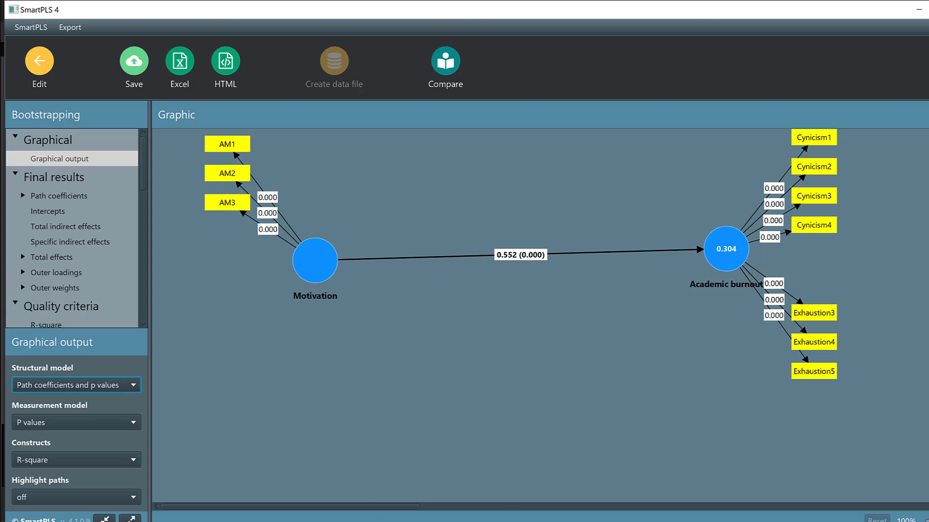
Step: Switch to Sample.docx in Word and examine the Amotivation statements AM1, AM2 and AM3, highlighting each one
{"action": "key", "text": "alt+Tab"}
{"action": "scroll", "coordinate": [325, 304], "scroll_direction": "down", "scroll_amount": 3}
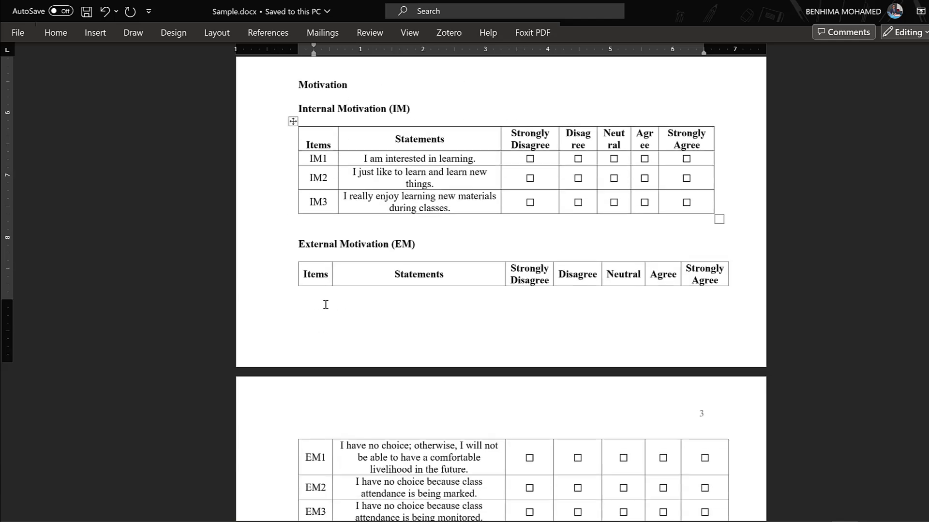
{"action": "scroll", "coordinate": [326, 304], "scroll_direction": "down", "scroll_amount": 10}
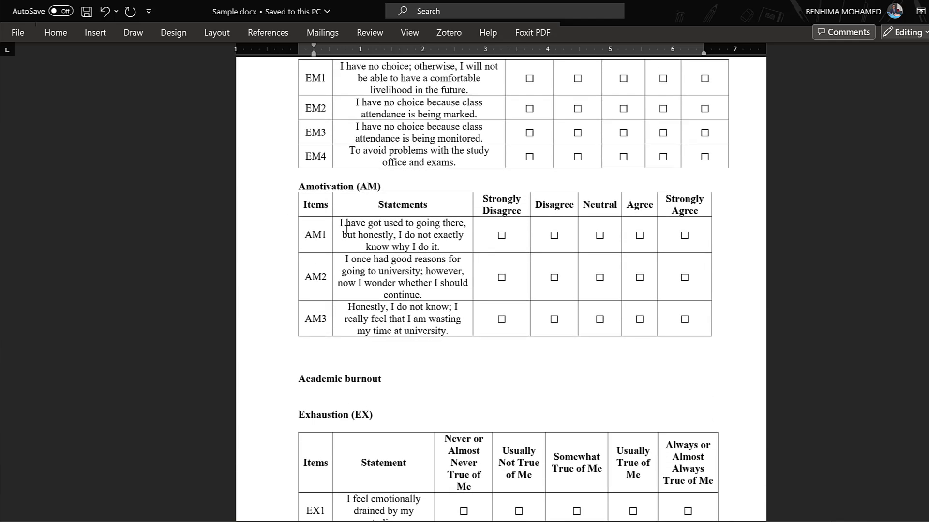
{"action": "left_click", "coordinate": [347, 222]}
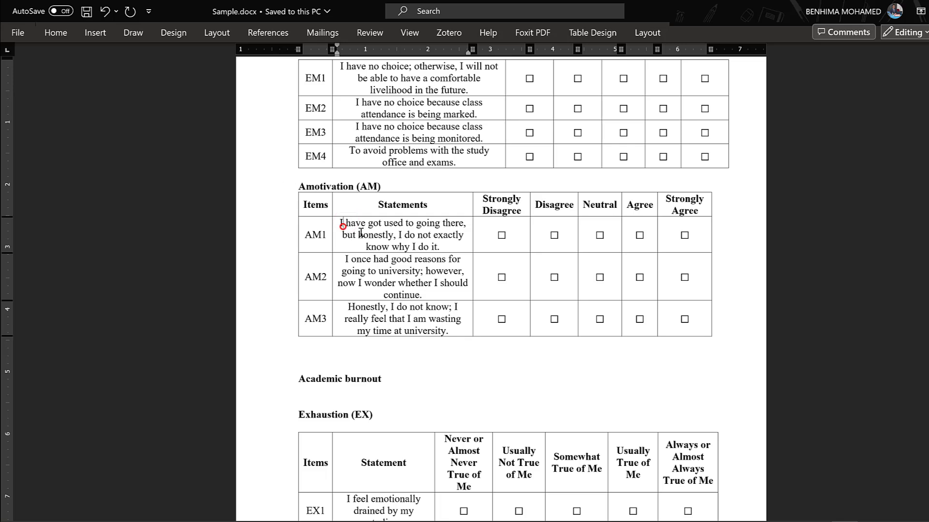
{"action": "left_click_drag", "start_coordinate": [345, 224], "coordinate": [449, 247]}
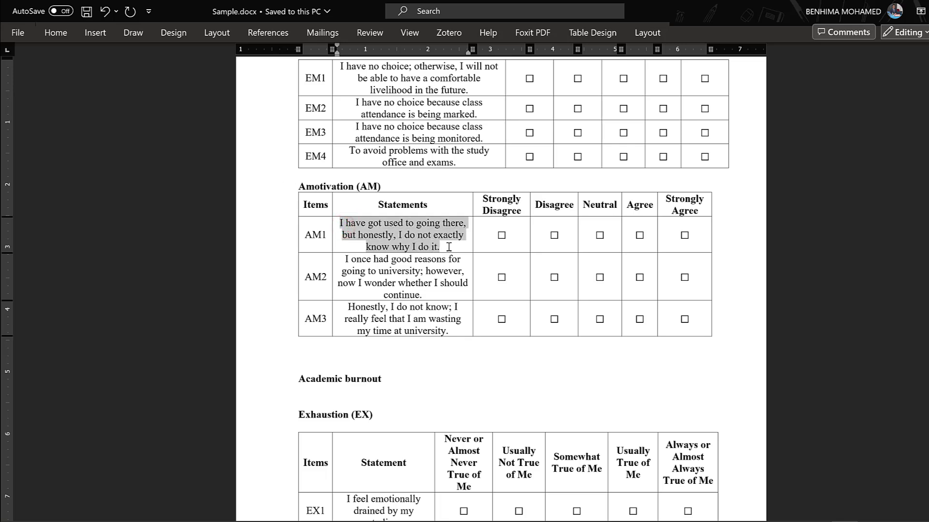
{"action": "left_click_drag", "start_coordinate": [361, 262], "coordinate": [457, 290]}
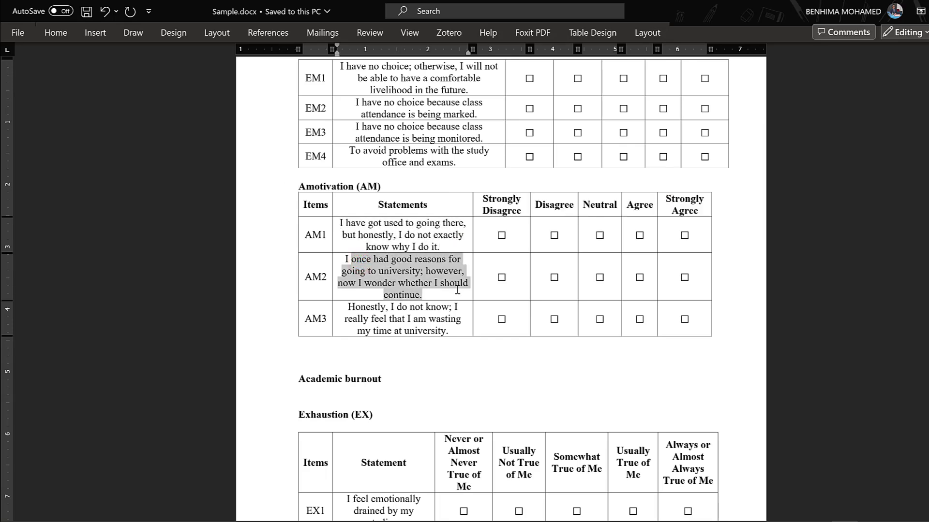
{"action": "scroll", "coordinate": [363, 299], "scroll_direction": "down", "scroll_amount": 2}
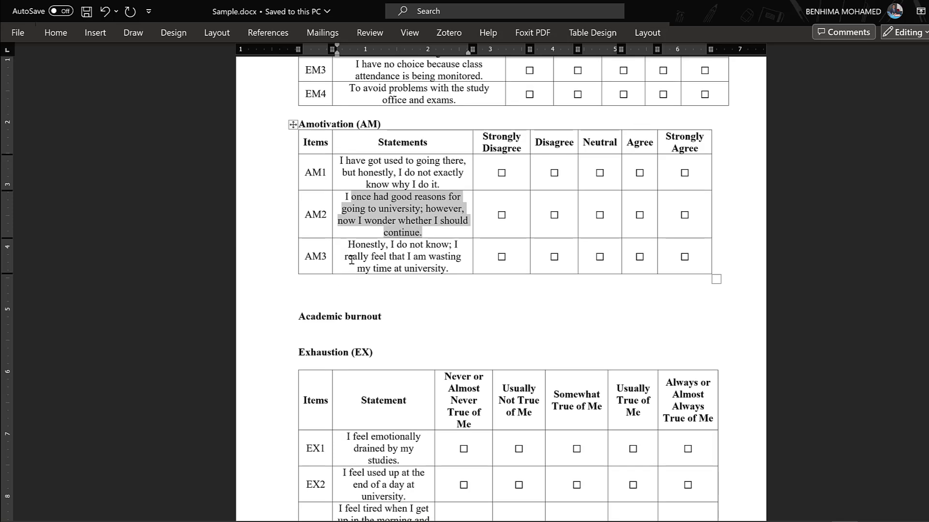
{"action": "left_click_drag", "start_coordinate": [351, 249], "coordinate": [450, 269]}
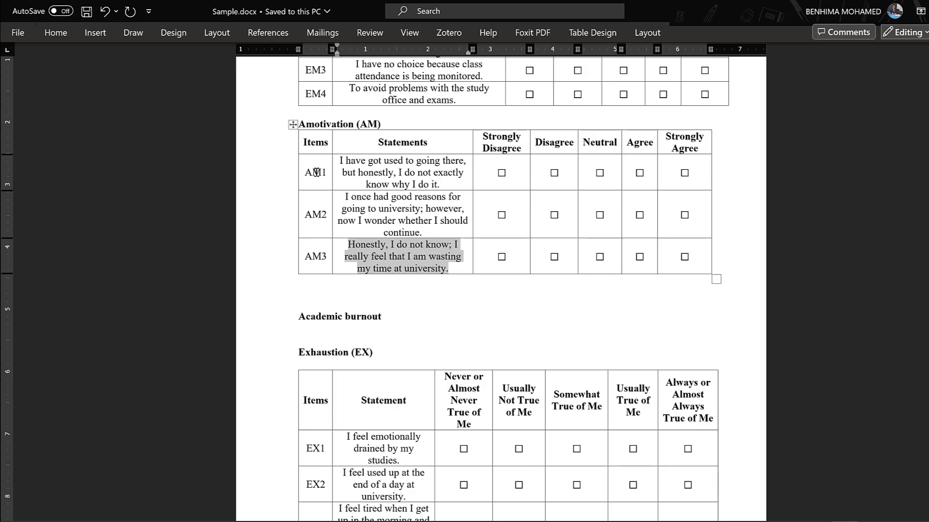
{"action": "left_click_drag", "start_coordinate": [317, 173], "coordinate": [395, 260]}
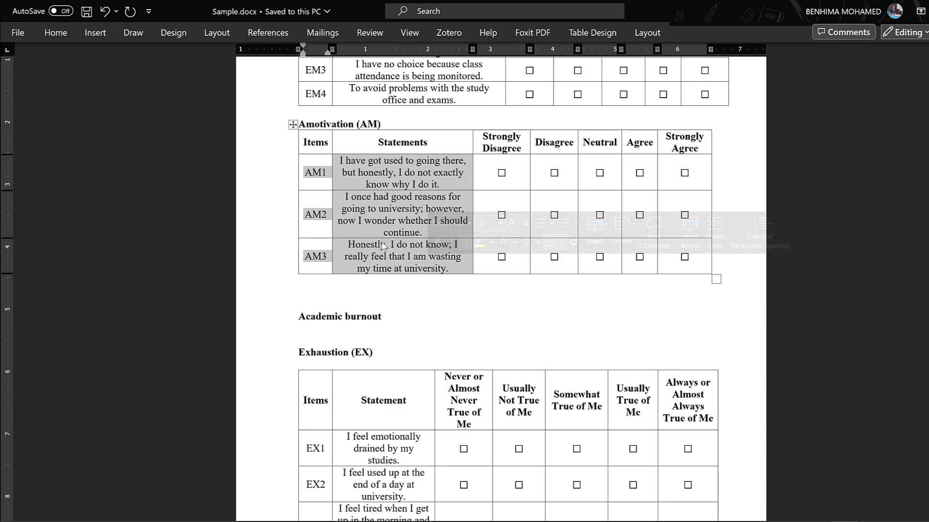
Step: Examine the Exhaustion and Cynicism questionnaire items under Academic burnout, highlighting the statements CY1 to CY4
{"action": "scroll", "coordinate": [382, 242], "scroll_direction": "down", "scroll_amount": 2}
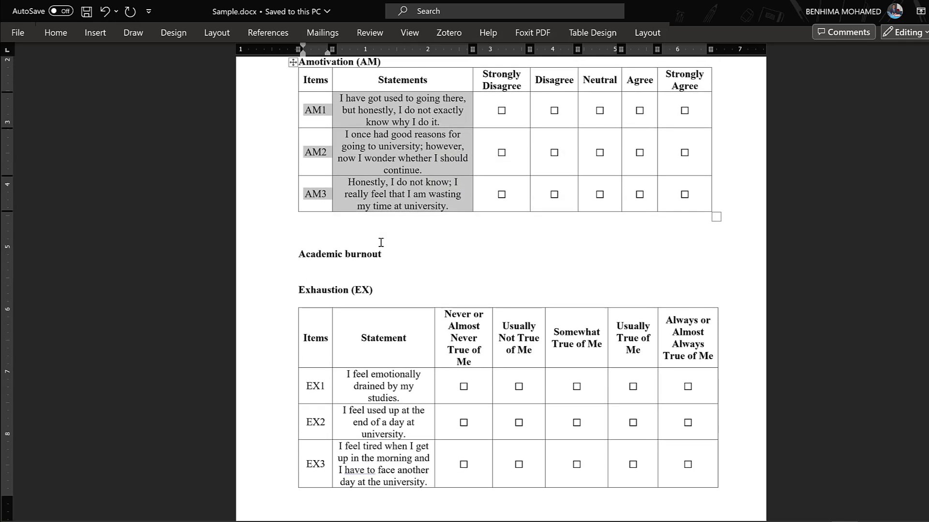
{"action": "scroll", "coordinate": [379, 242], "scroll_direction": "down", "scroll_amount": 6}
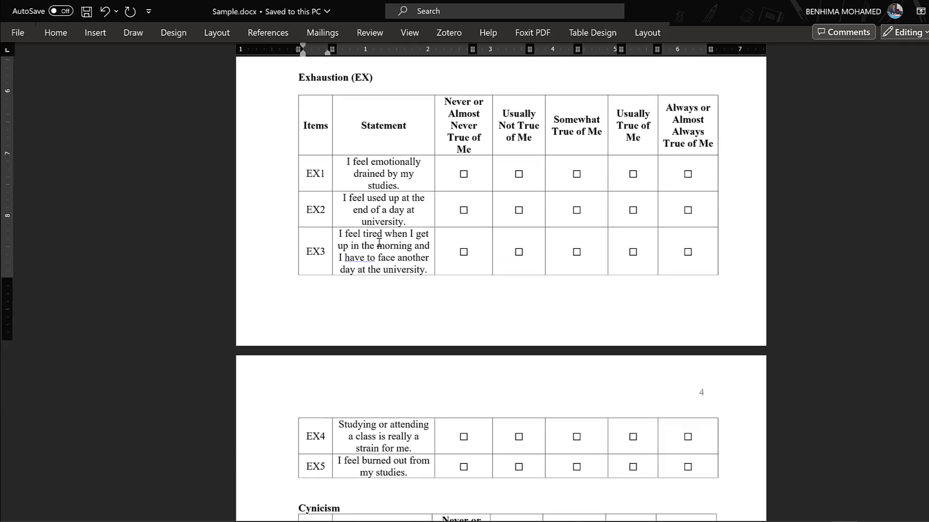
{"action": "scroll", "coordinate": [379, 242], "scroll_direction": "down", "scroll_amount": 8}
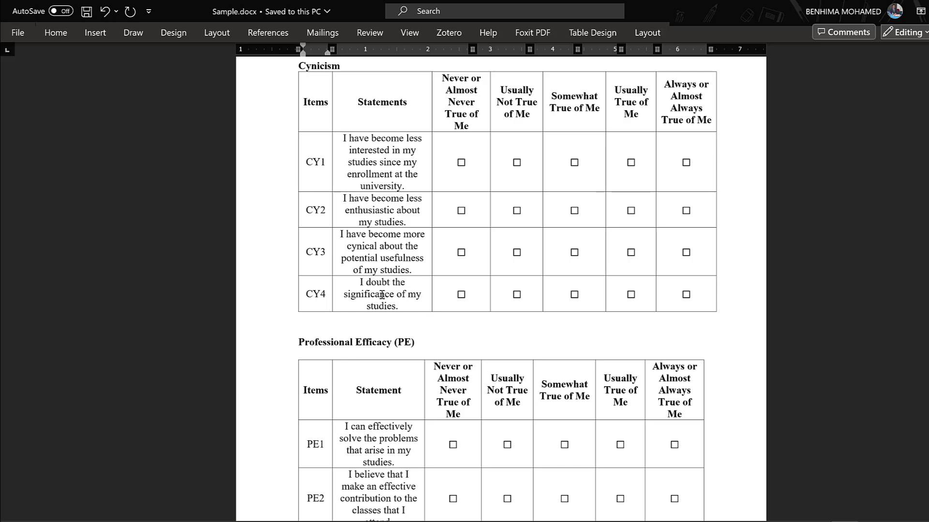
{"action": "left_click_drag", "start_coordinate": [407, 306], "coordinate": [336, 166]}
{"action": "scroll", "coordinate": [427, 248], "scroll_direction": "up", "scroll_amount": 1}
{"action": "scroll", "coordinate": [427, 248], "scroll_direction": "up", "scroll_amount": 2}
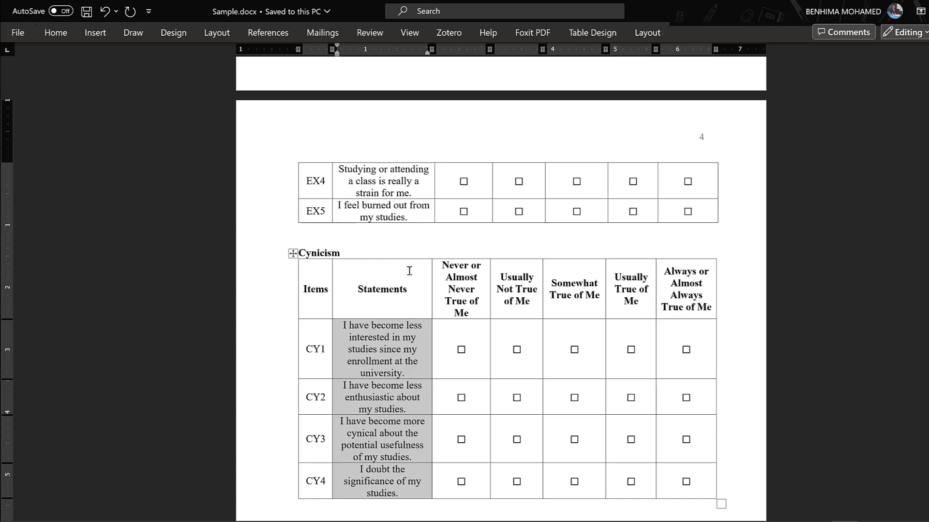
{"action": "scroll", "coordinate": [409, 271], "scroll_direction": "up", "scroll_amount": 3}
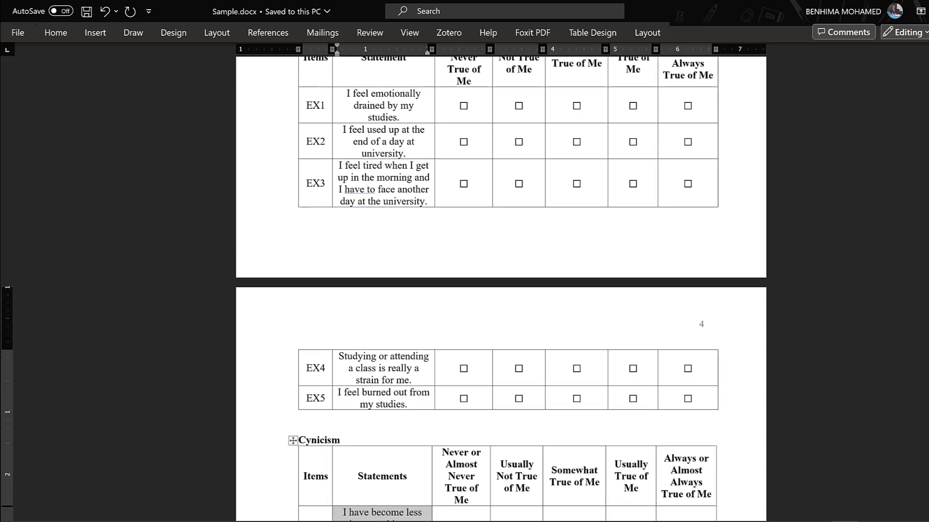
Step: Review the conceptual diagram, hypothesis H1 and the listed independent and dependent variables, then return to the Exhaustion items
{"action": "scroll", "coordinate": [500, 290], "scroll_direction": "up", "scroll_amount": 15}
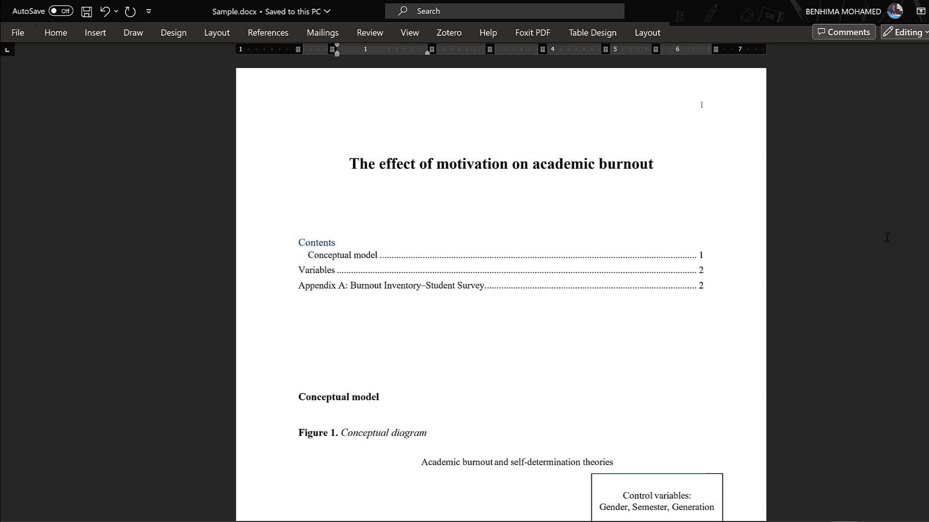
{"action": "scroll", "coordinate": [399, 154], "scroll_direction": "down", "scroll_amount": 9}
{"action": "scroll", "coordinate": [400, 154], "scroll_direction": "up", "scroll_amount": 1}
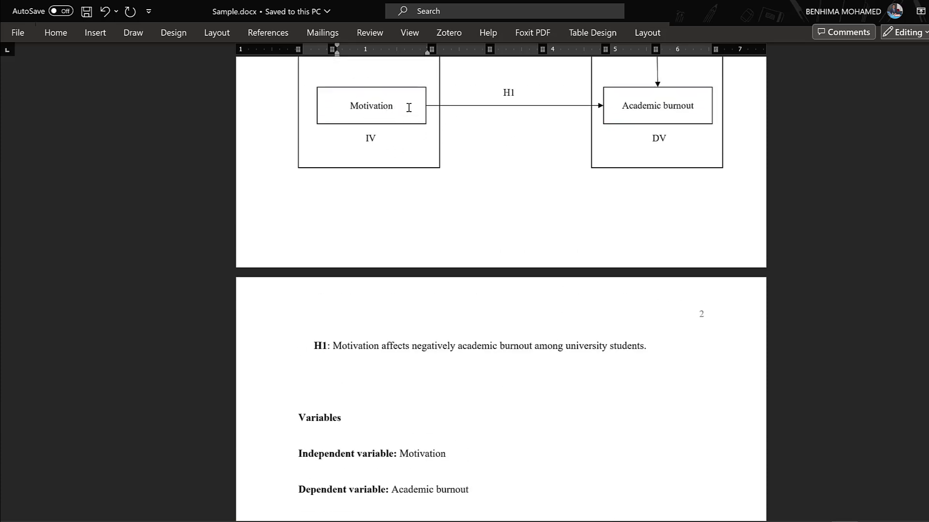
{"action": "scroll", "coordinate": [398, 116], "scroll_direction": "up", "scroll_amount": 1}
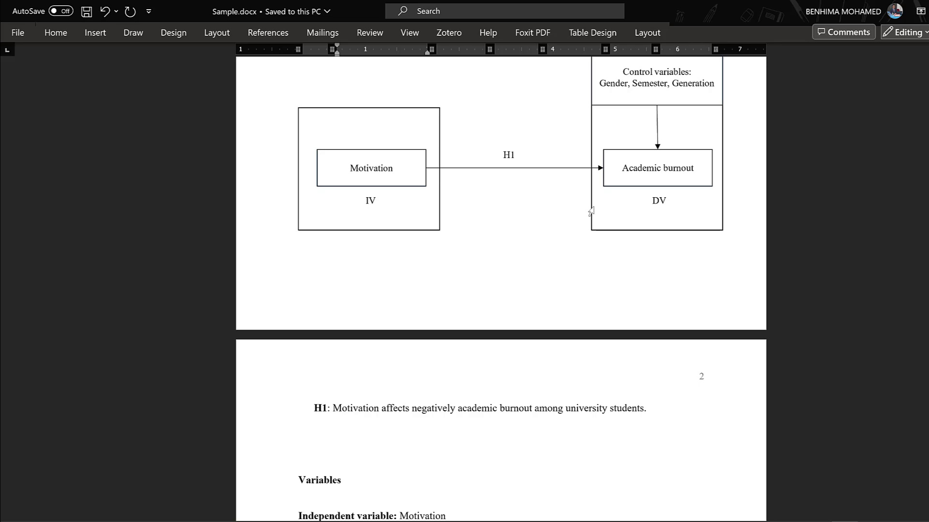
{"action": "scroll", "coordinate": [316, 305], "scroll_direction": "down", "scroll_amount": 15}
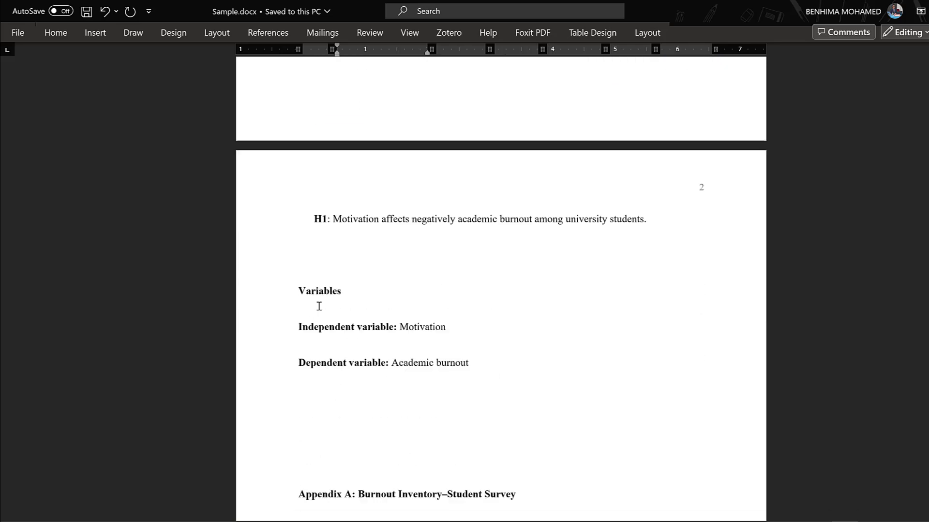
{"action": "scroll", "coordinate": [416, 375], "scroll_direction": "down", "scroll_amount": 12}
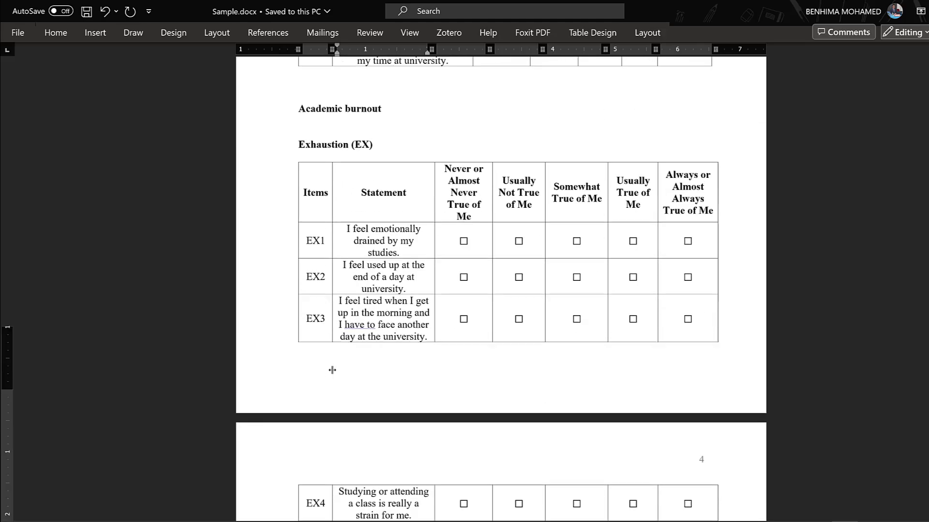
Step: Compare the Exhaustion indicators in the SmartPLS bootstrapping graph with the Word questionnaire and highlight items EX3 to EX5
{"action": "scroll", "coordinate": [369, 138], "scroll_direction": "up", "scroll_amount": 3}
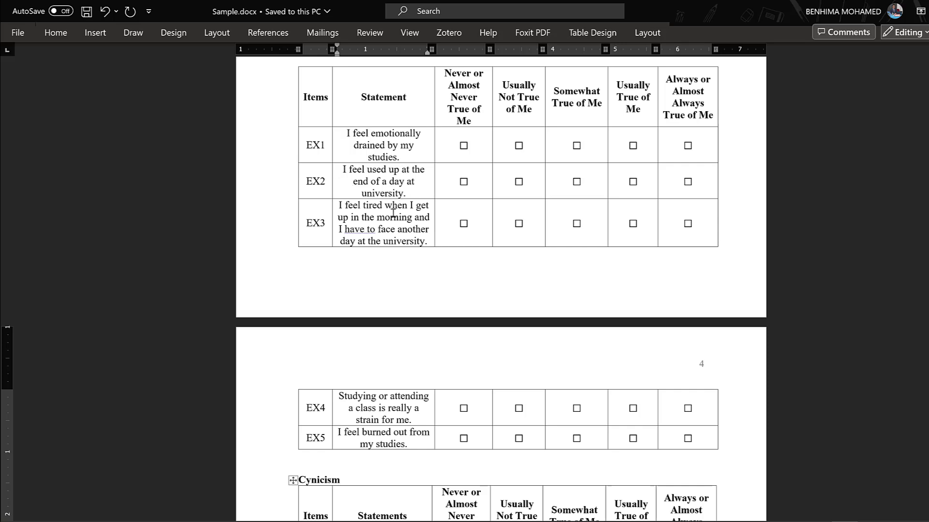
{"action": "double_click", "coordinate": [364, 232]}
{"action": "left_click", "coordinate": [363, 232]}
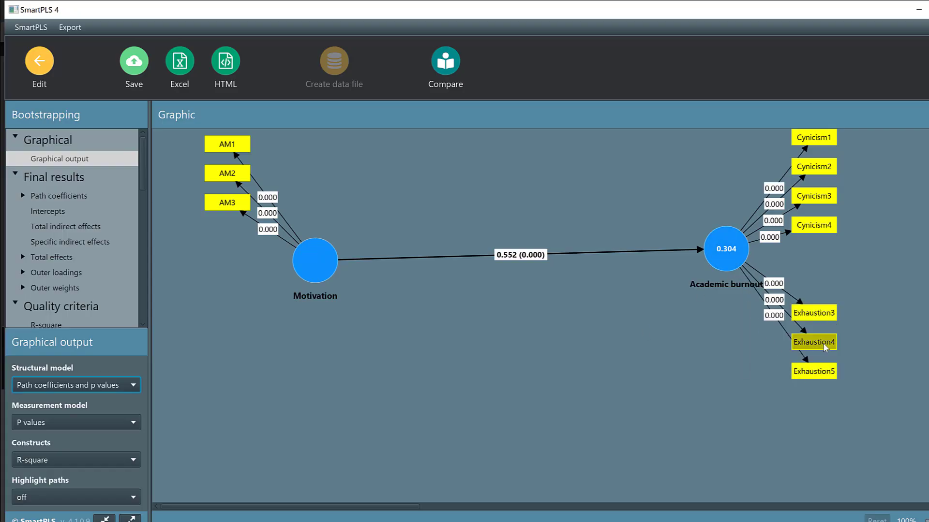
{"action": "left_click", "coordinate": [921, 14]}
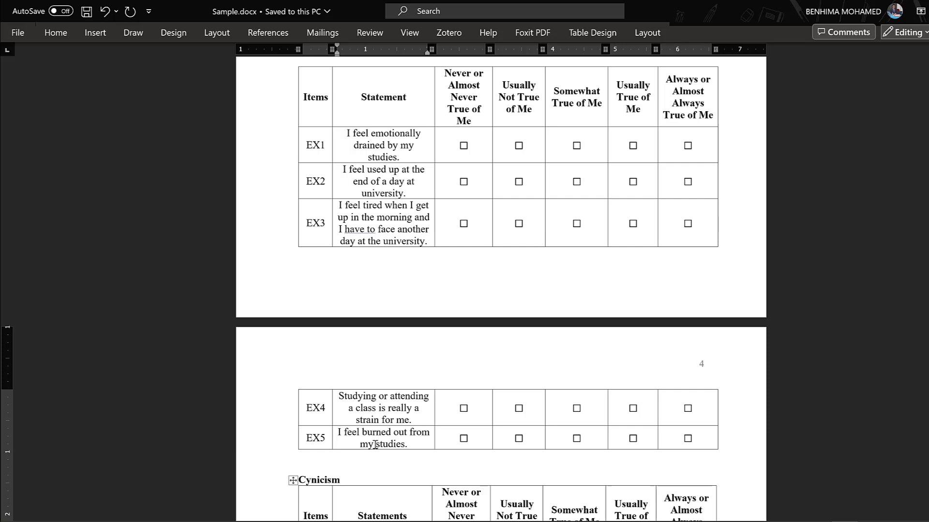
{"action": "left_click_drag", "start_coordinate": [406, 444], "coordinate": [325, 280]}
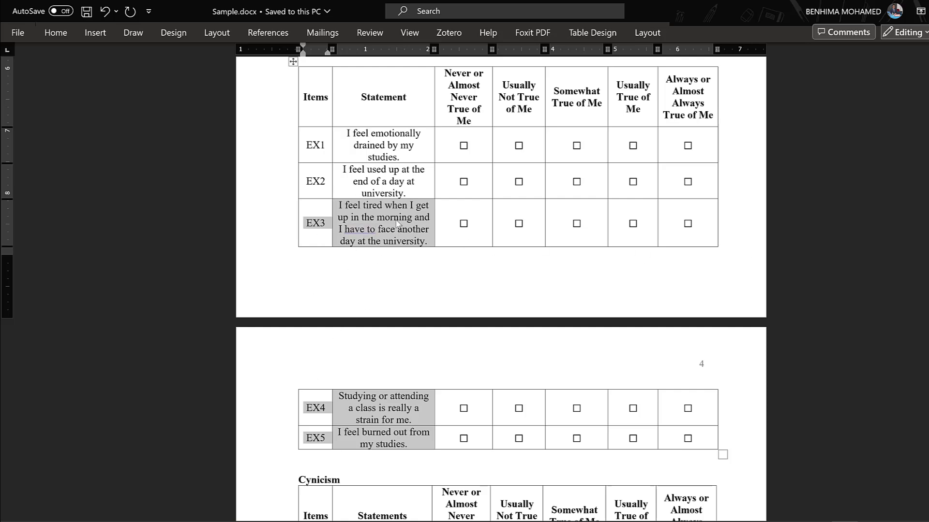
Step: Review the burnout and motivation item tables and the conceptual diagram, including its control variables Gender, Semester and Generation
{"action": "scroll", "coordinate": [401, 218], "scroll_direction": "down", "scroll_amount": 7}
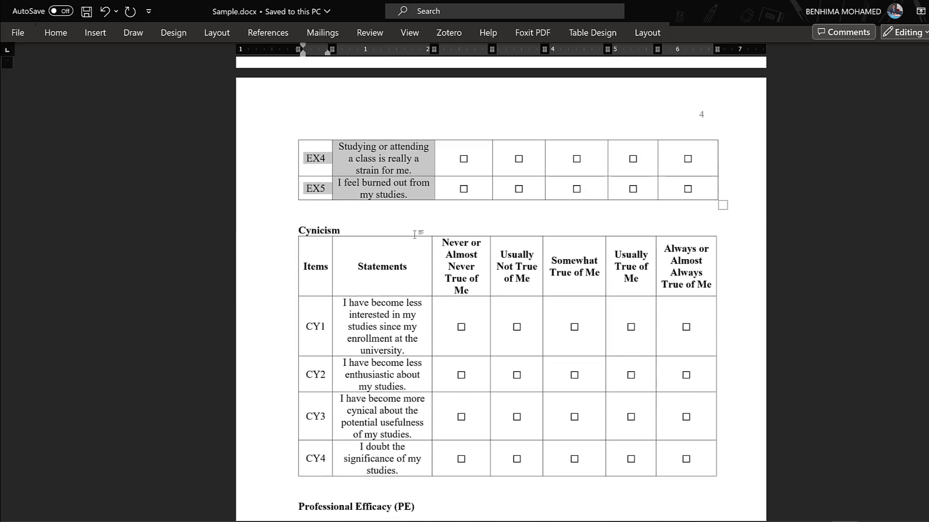
{"action": "scroll", "coordinate": [414, 235], "scroll_direction": "down", "scroll_amount": 9}
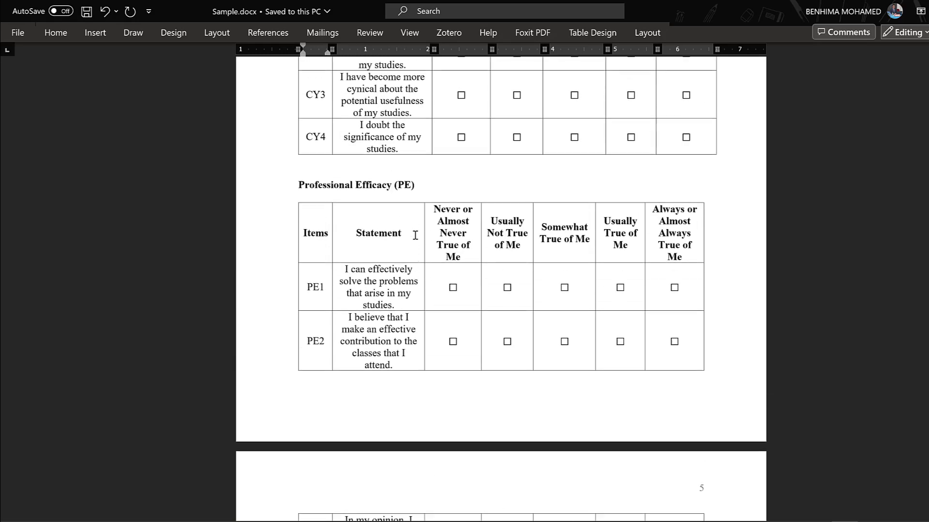
{"action": "scroll", "coordinate": [415, 235], "scroll_direction": "up", "scroll_amount": 20}
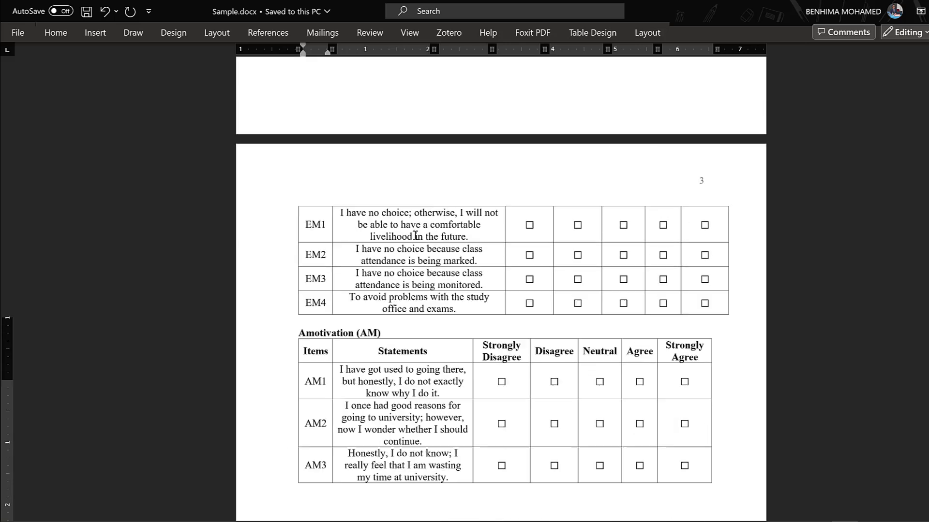
{"action": "scroll", "coordinate": [415, 235], "scroll_direction": "up", "scroll_amount": 20}
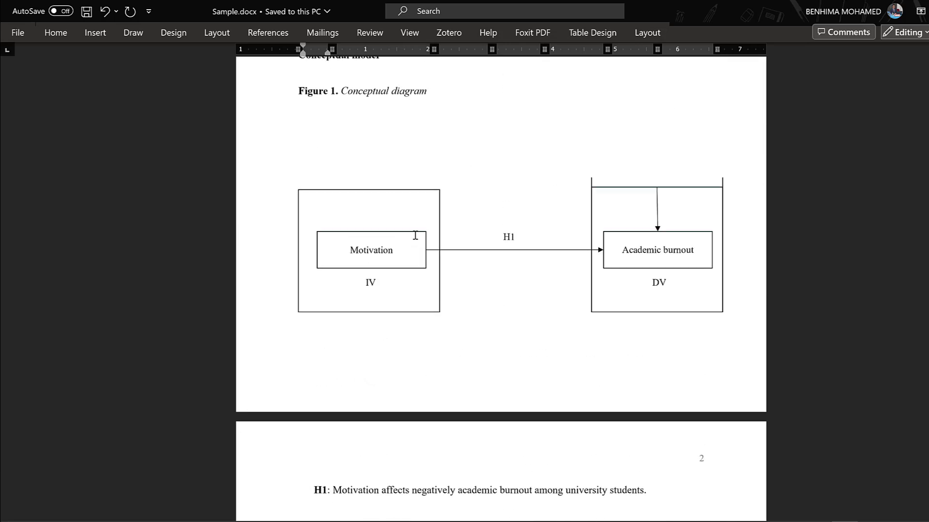
{"action": "scroll", "coordinate": [415, 235], "scroll_direction": "up", "scroll_amount": 8}
{"action": "scroll", "coordinate": [414, 235], "scroll_direction": "down", "scroll_amount": 7}
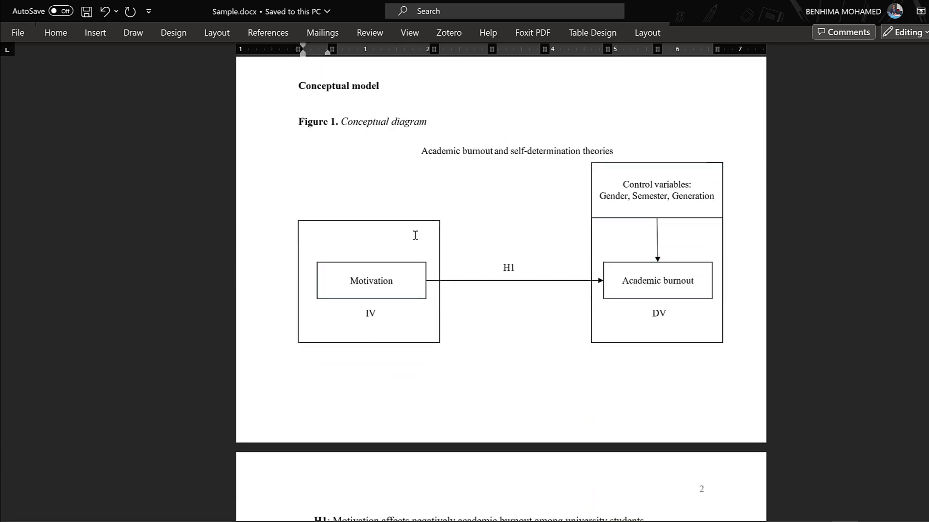
{"action": "scroll", "coordinate": [415, 235], "scroll_direction": "down", "scroll_amount": 15}
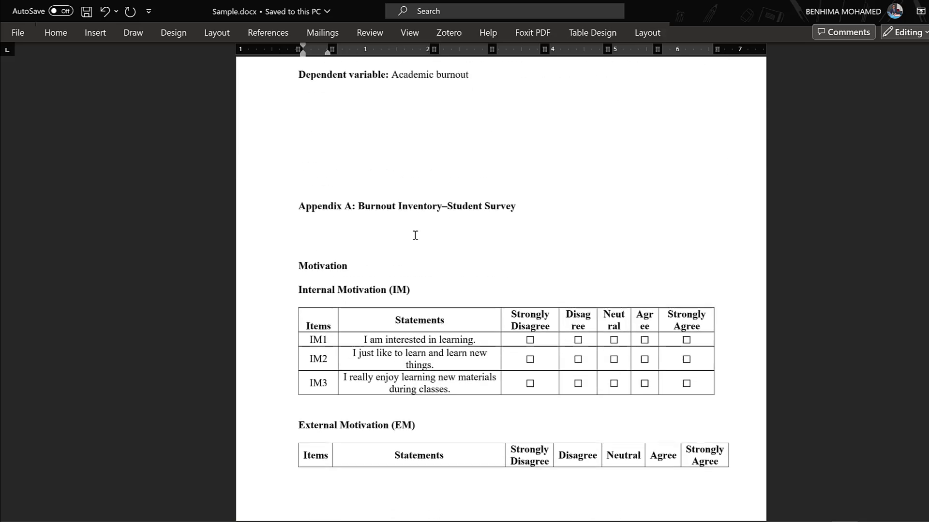
{"action": "scroll", "coordinate": [415, 235], "scroll_direction": "down", "scroll_amount": 12}
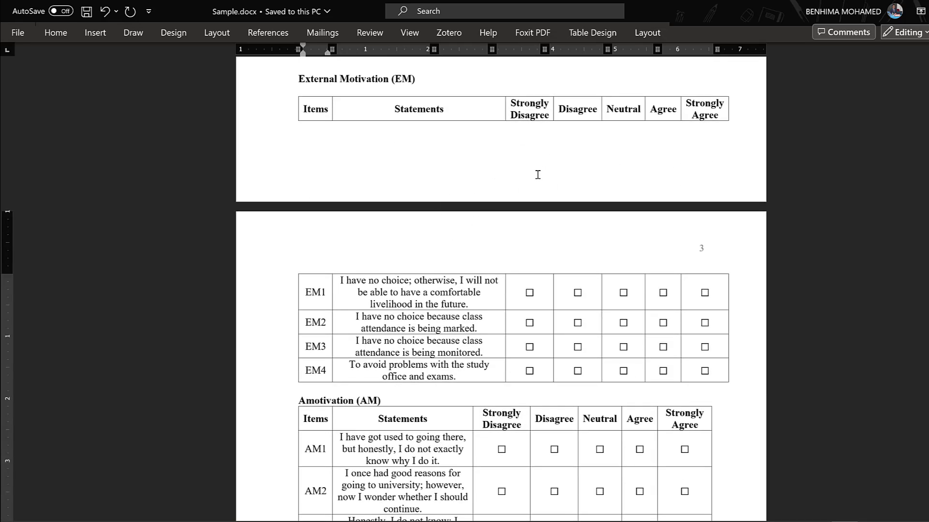
{"action": "scroll", "coordinate": [607, 207], "scroll_direction": "up", "scroll_amount": 20}
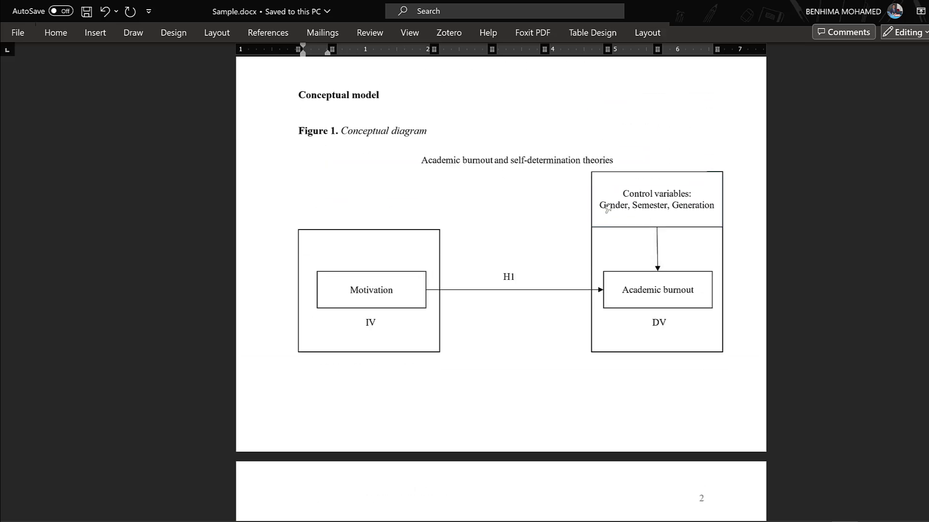
{"action": "scroll", "coordinate": [607, 207], "scroll_direction": "up", "scroll_amount": 3}
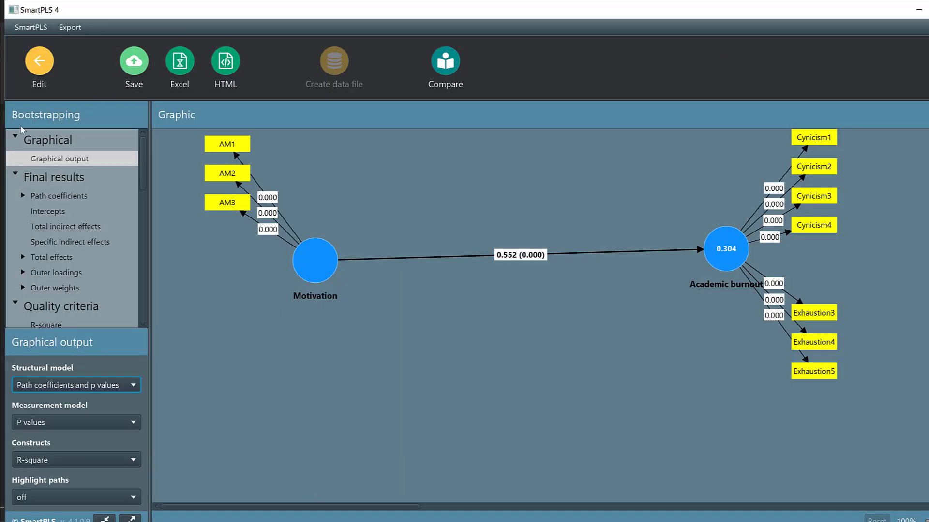
Step: In SmartPLS, save the bootstrapping report as MM - BT - 2024-12-08 in project M and AB and return to the model editor
{"action": "left_click", "coordinate": [137, 64]}
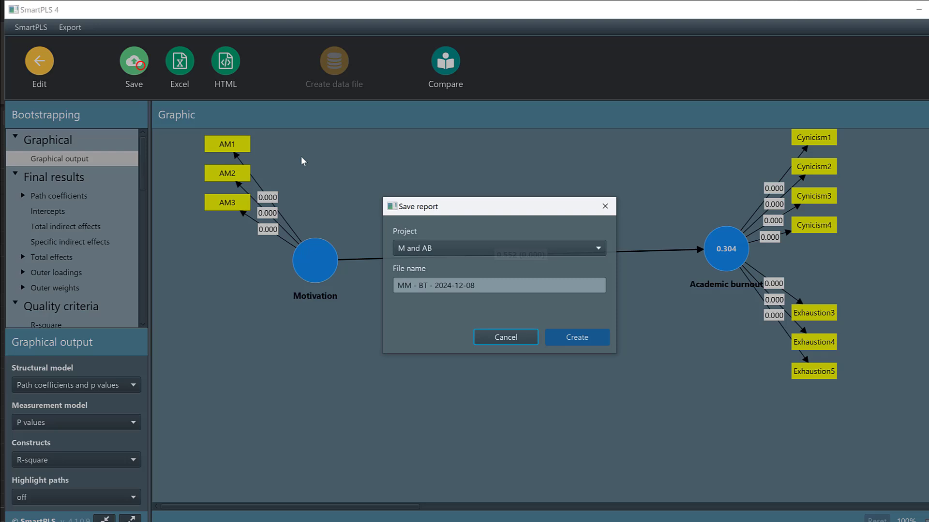
{"action": "left_click", "coordinate": [582, 338]}
{"action": "left_click", "coordinate": [35, 61]}
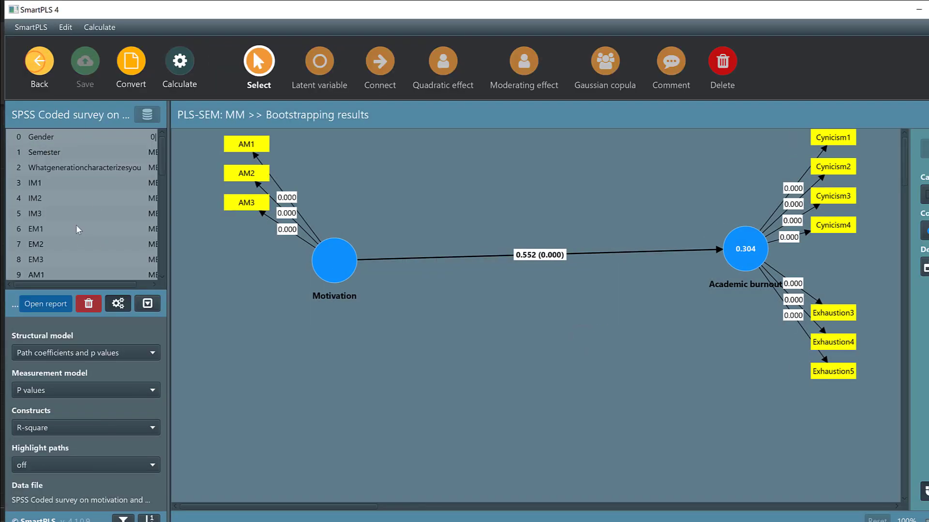
Step: Try to create a separate latent variable Alpha near Academic burnout from the indicators Gender, Semester and Whatgenerationcharacterizesyou
{"action": "scroll", "coordinate": [62, 207], "scroll_direction": "down", "scroll_amount": 6}
{"action": "scroll", "coordinate": [75, 227], "scroll_direction": "down", "scroll_amount": 2}
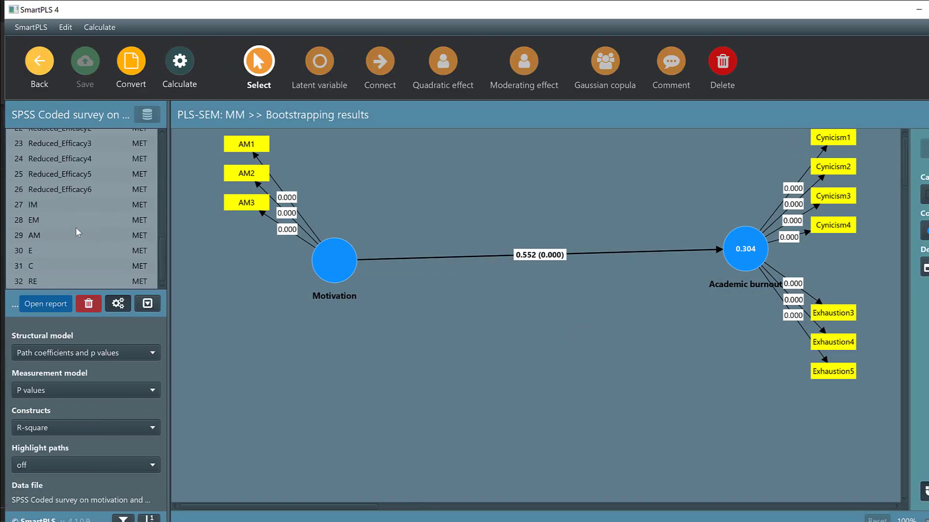
{"action": "scroll", "coordinate": [75, 199], "scroll_direction": "up", "scroll_amount": 4}
{"action": "scroll", "coordinate": [78, 203], "scroll_direction": "down", "scroll_amount": 2}
{"action": "scroll", "coordinate": [80, 215], "scroll_direction": "down", "scroll_amount": 1}
{"action": "scroll", "coordinate": [77, 200], "scroll_direction": "up", "scroll_amount": 7}
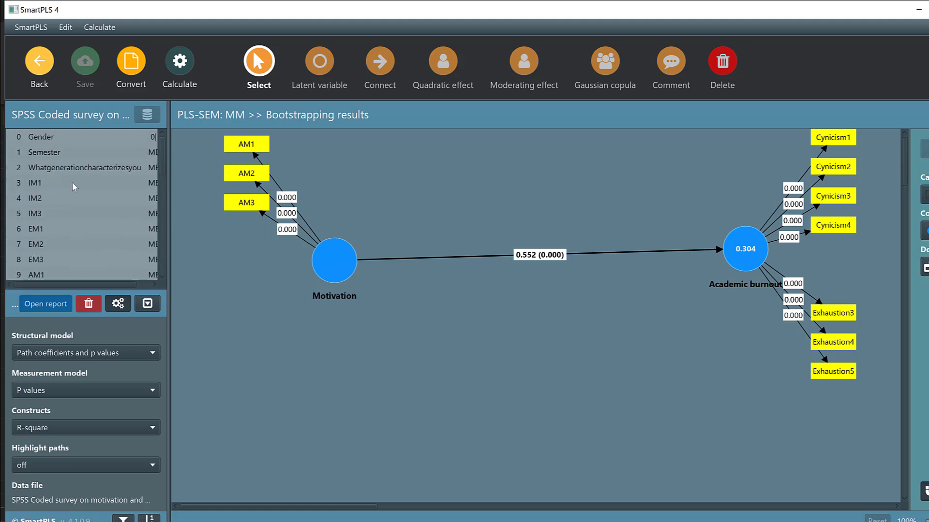
{"action": "left_click", "coordinate": [39, 137]}
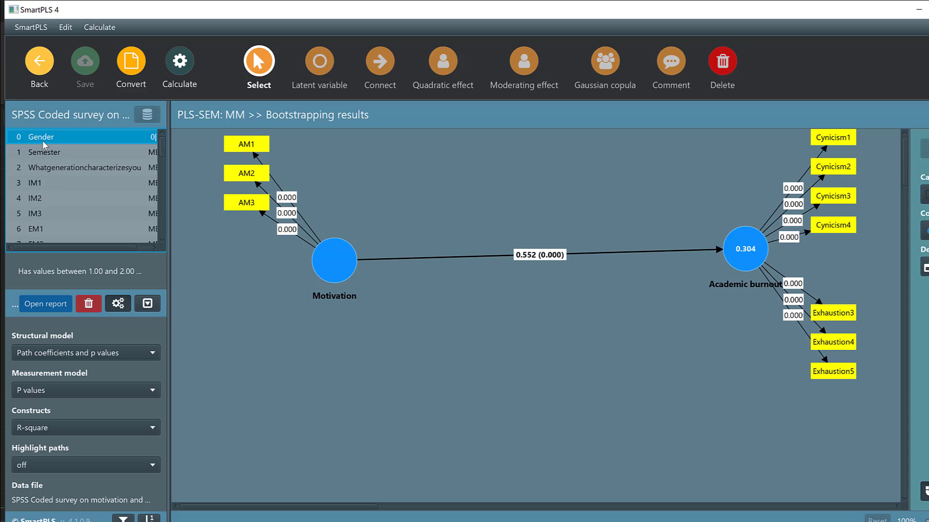
{"action": "left_click", "coordinate": [41, 154], "text": "ctrl"}
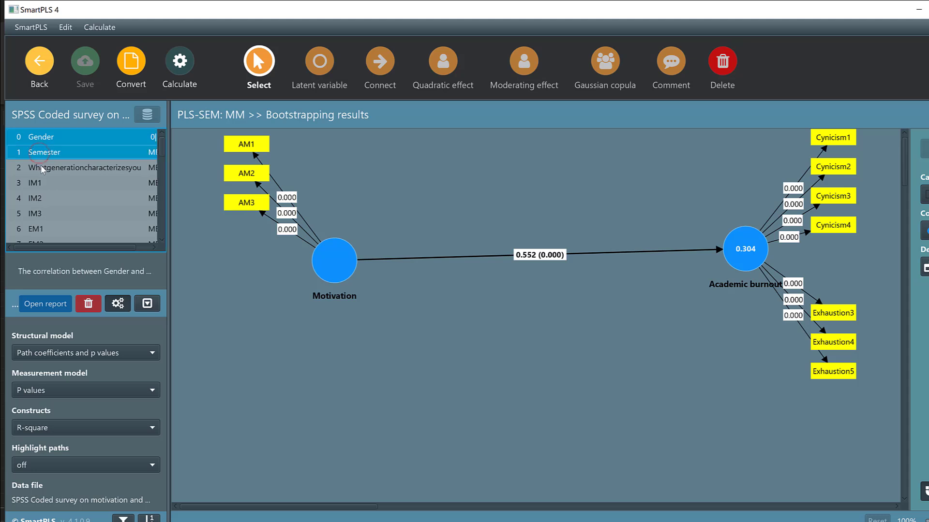
{"action": "left_click", "coordinate": [41, 166], "text": "ctrl"}
{"action": "left_click_drag", "start_coordinate": [60, 170], "coordinate": [743, 362]}
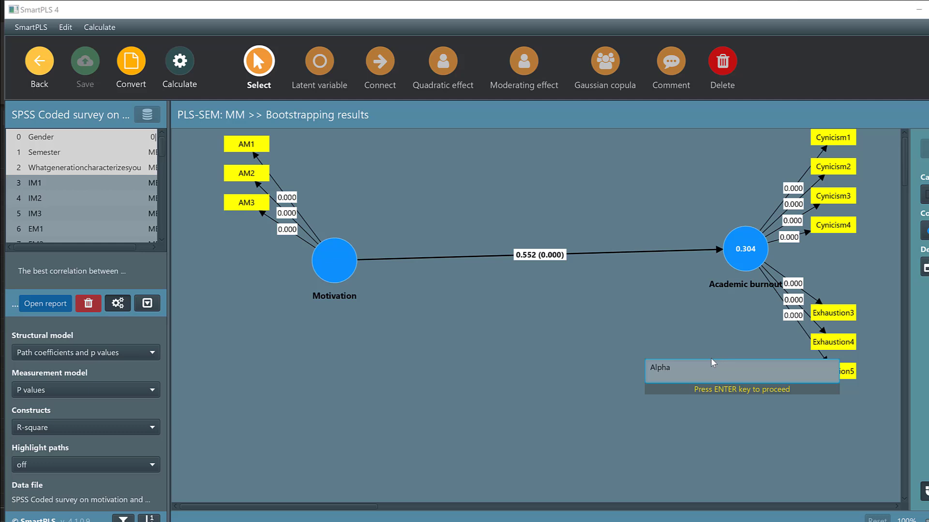
{"action": "key", "text": "Return"}
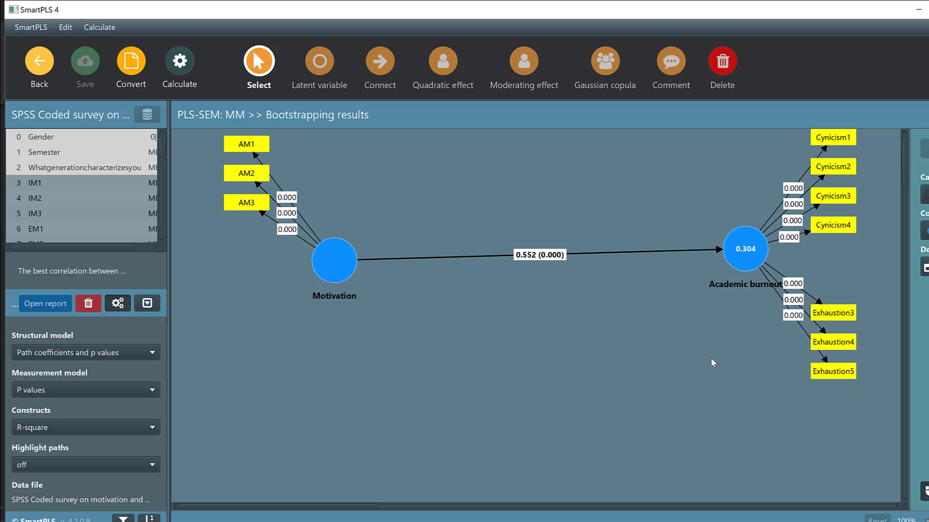
Step: Delete the Alpha latent variable together with its three indicators from the model
{"action": "mouse_move", "coordinate": [748, 373]}
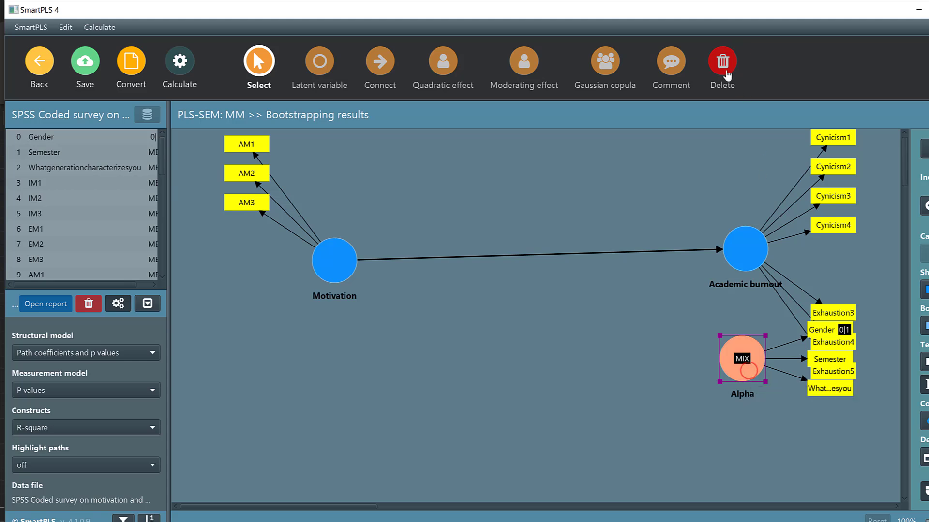
{"action": "left_click", "coordinate": [722, 62]}
{"action": "left_click", "coordinate": [740, 367]}
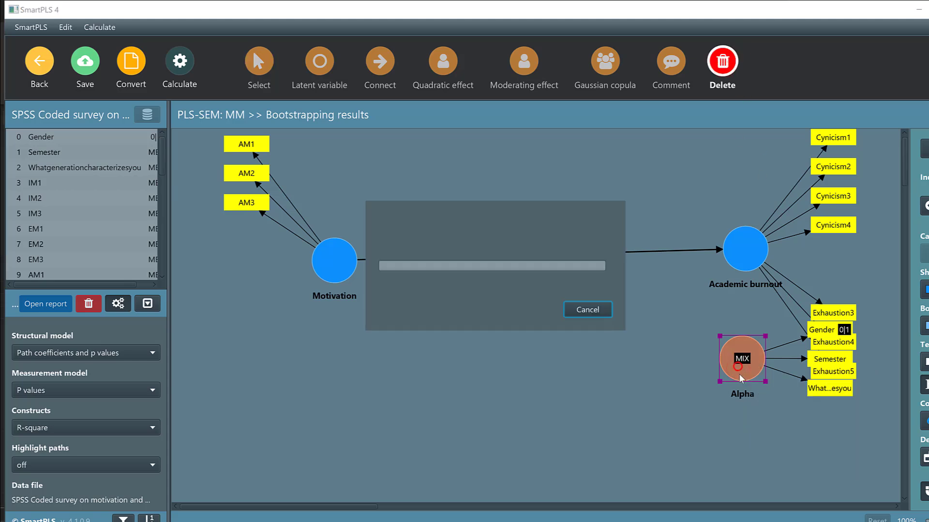
Step: Try to assign Gender and Semester as additional indicators of the Academic burnout construct
{"action": "left_click_drag", "start_coordinate": [43, 137], "coordinate": [751, 261]}
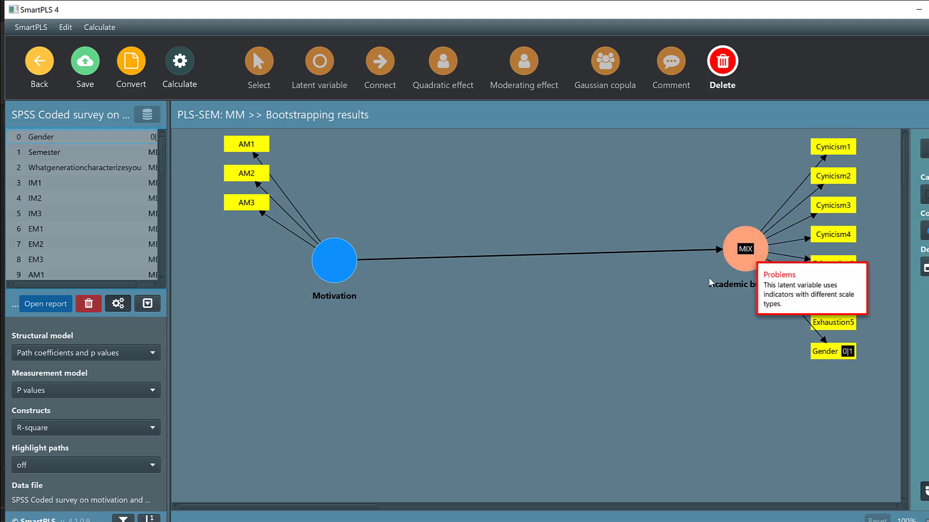
{"action": "left_click", "coordinate": [833, 353]}
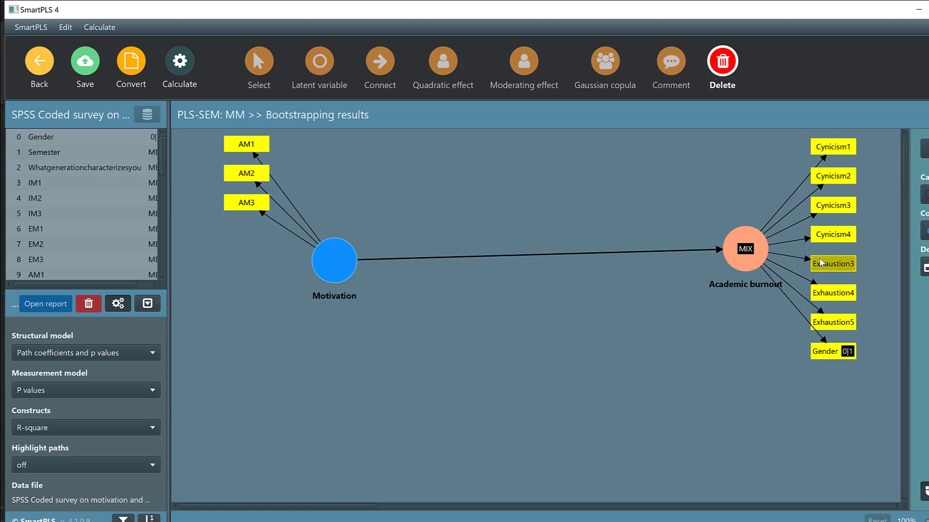
{"action": "left_click_drag", "start_coordinate": [48, 159], "coordinate": [739, 250]}
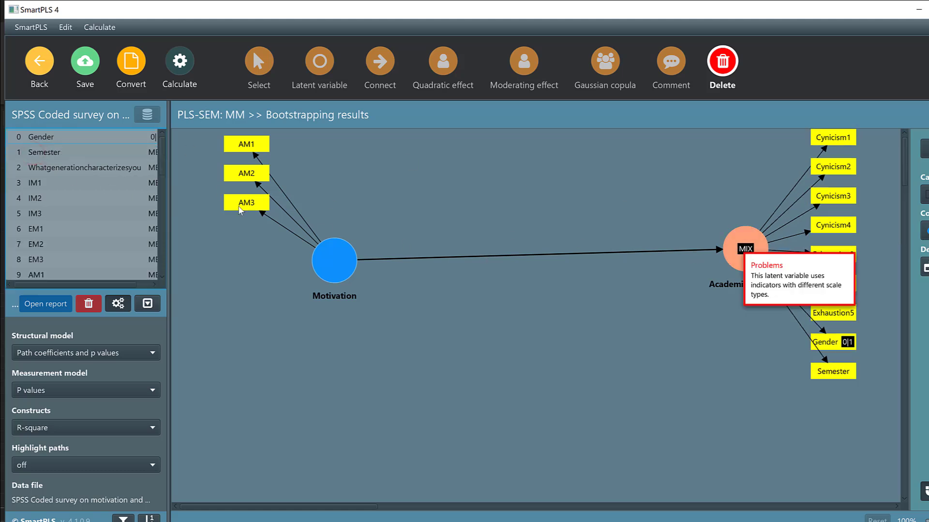
{"action": "left_click", "coordinate": [39, 168]}
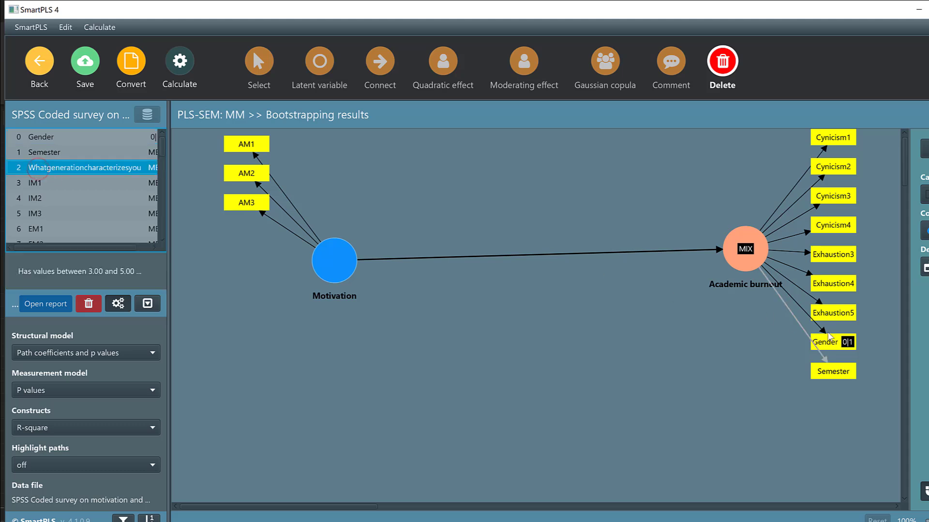
Step: Delete the Semester and Gender indicators from the Academic burnout construct
{"action": "left_click", "coordinate": [724, 72]}
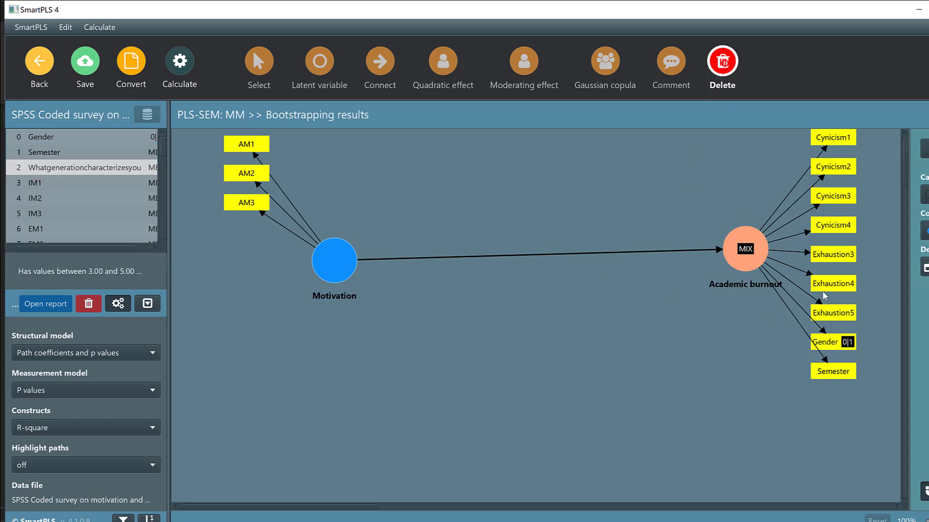
{"action": "left_click", "coordinate": [828, 370]}
{"action": "left_click", "coordinate": [830, 343]}
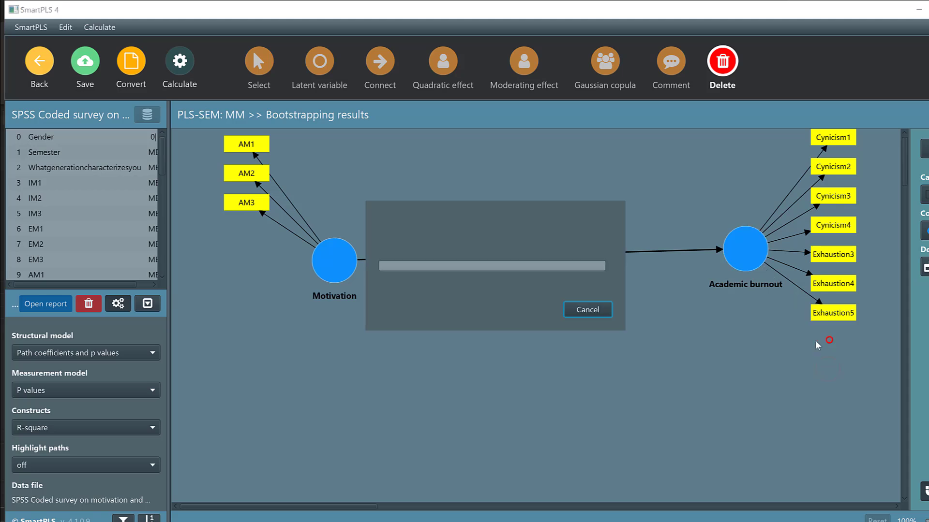